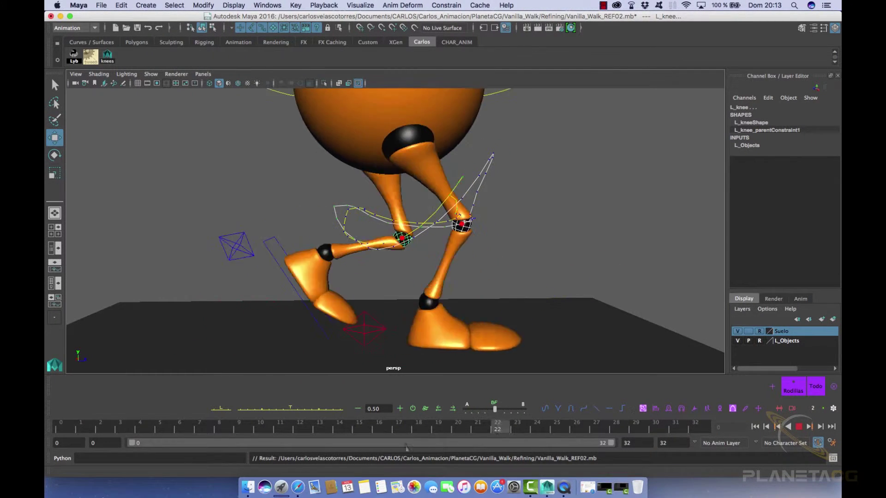
# Step: Play back the walk cycle and examine the knees and their motion trails up close from the side
pyautogui.press('Escape')
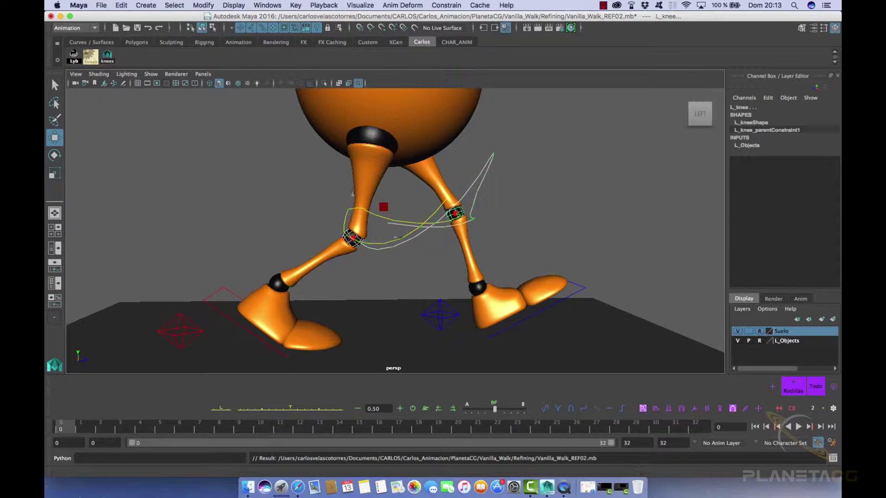
pyautogui.click(799, 429)
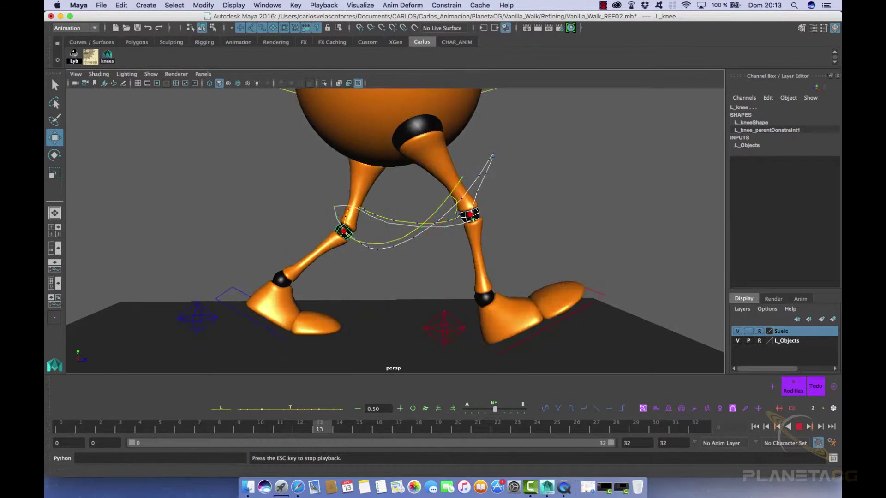
pyautogui.press('Escape')
pyautogui.keyDown('alt'); pyautogui.moveTo(475, 326); pyautogui.dragTo(496, 326); pyautogui.keyUp('alt')
pyautogui.keyDown('alt'); pyautogui.moveTo(333, 272); pyautogui.dragTo(353, 274, button='right'); pyautogui.keyUp('alt')
pyautogui.keyDown('alt'); pyautogui.moveTo(342, 263); pyautogui.dragTo(323, 261); pyautogui.keyUp('alt')
pyautogui.keyDown('alt'); pyautogui.moveTo(310, 258); pyautogui.dragTo(359, 260, button='right'); pyautogui.keyUp('alt')
pyautogui.keyDown('alt'); pyautogui.moveTo(358, 260); pyautogui.dragTo(378, 259); pyautogui.keyUp('alt')
pyautogui.keyDown('alt'); pyautogui.moveTo(339, 265); pyautogui.dragTo(370, 267, button='right'); pyautogui.keyUp('alt')
pyautogui.keyDown('alt'); pyautogui.moveTo(362, 265); pyautogui.dragTo(383, 264); pyautogui.keyUp('alt')
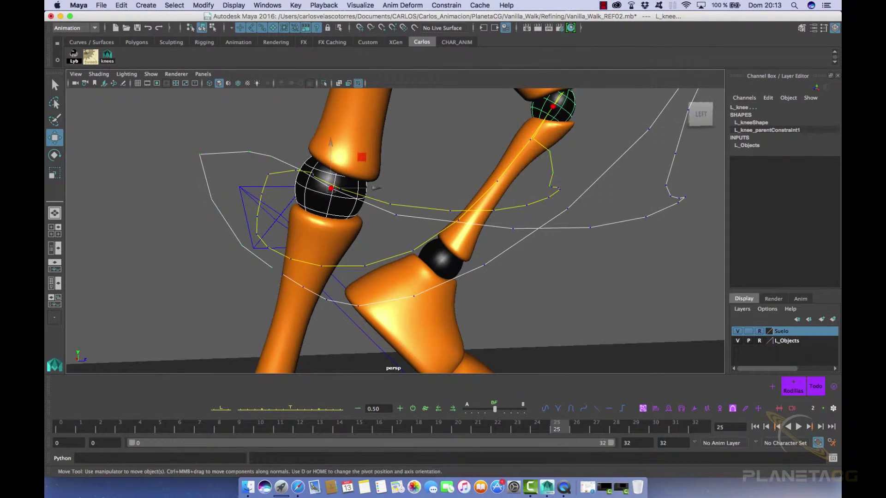
# Step: Select the right heel control and set its Foot Roll to 33.925 at frame 29
pyautogui.keyDown('alt'); pyautogui.moveTo(383, 264); pyautogui.dragTo(340, 262, button='right'); pyautogui.keyUp('alt')
pyautogui.keyDown('alt'); pyautogui.moveTo(339, 296); pyautogui.dragTo(355, 162, button='middle'); pyautogui.keyUp('alt')
pyautogui.keyDown('alt'); pyautogui.moveTo(342, 207); pyautogui.dragTo(323, 207, button='right'); pyautogui.keyUp('alt')
pyautogui.click(221, 270)
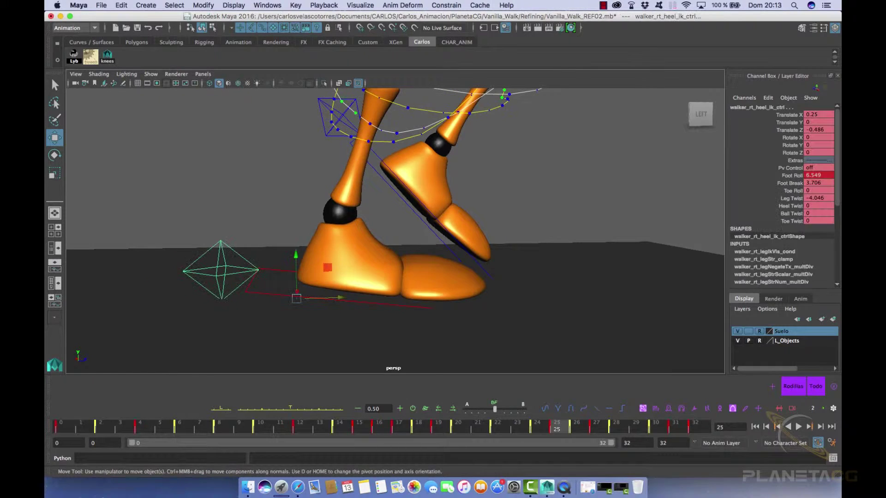
pyautogui.keyDown('alt'); pyautogui.moveTo(314, 176); pyautogui.dragTo(292, 333, button='middle'); pyautogui.keyUp('alt')
pyautogui.keyDown('alt'); pyautogui.moveTo(292, 334); pyautogui.dragTo(296, 321); pyautogui.keyUp('alt')
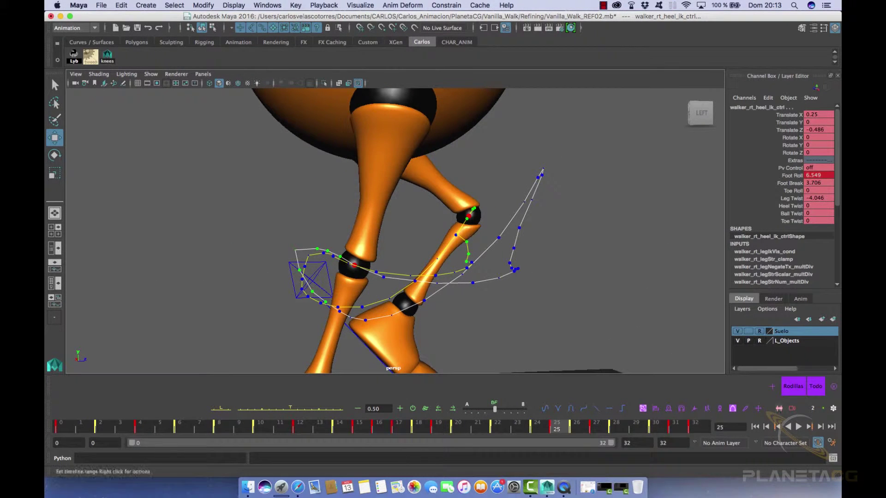
pyautogui.hotkey('alt', 'v')
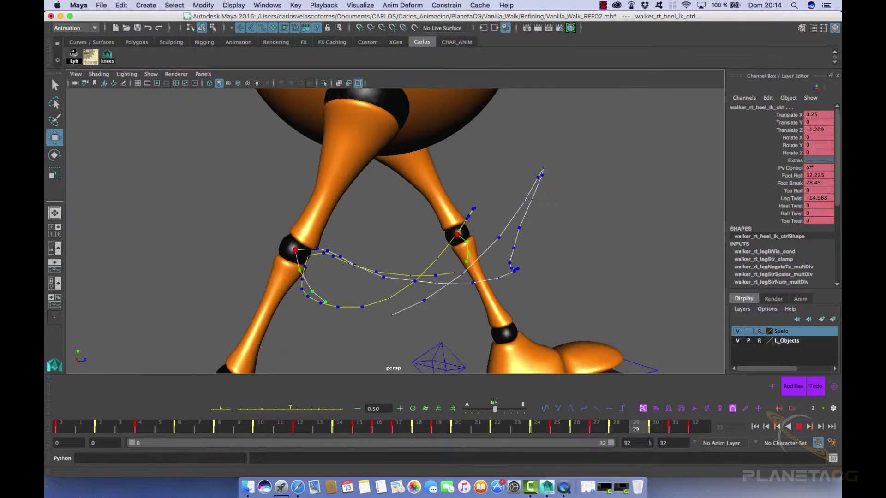
pyautogui.click(795, 175)
pyautogui.moveTo(600, 222)
pyautogui.mouseDown(button='middle')
pyautogui.moveTo(620, 221)
pyautogui.moveTo(609, 221)
pyautogui.mouseUp(button='middle')
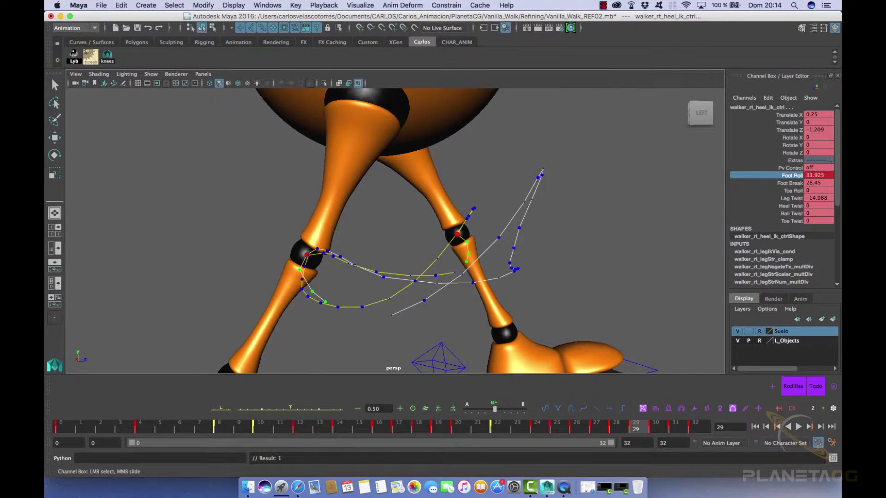
# Step: Adjust the right heel control's Foot Roll on the frame following 29 to refine the knee's arc
pyautogui.hotkey('alt', '.')
pyautogui.moveTo(609, 222); pyautogui.dragTo(619, 221, button='middle')
pyautogui.hotkey('alt', '.')
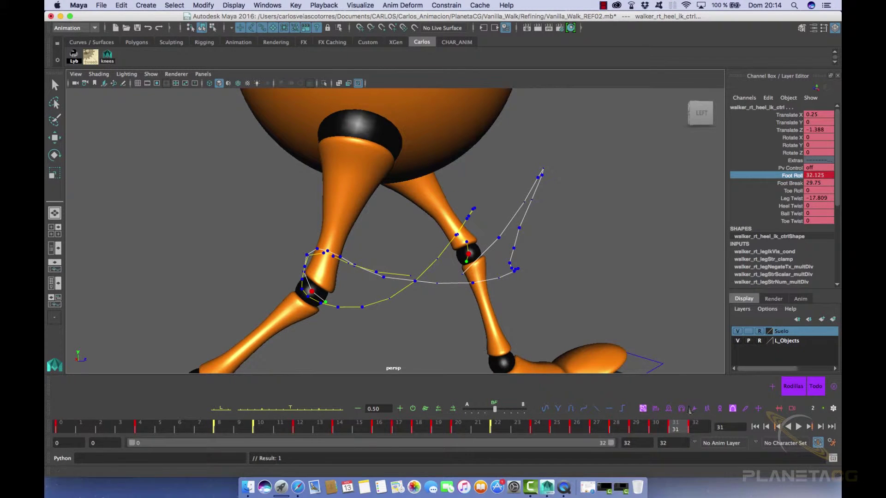
# Step: Play the walk cycle through the Referencia camera and compare the pose with the reference footage from several angles
pyautogui.hotkey('alt', 'v')
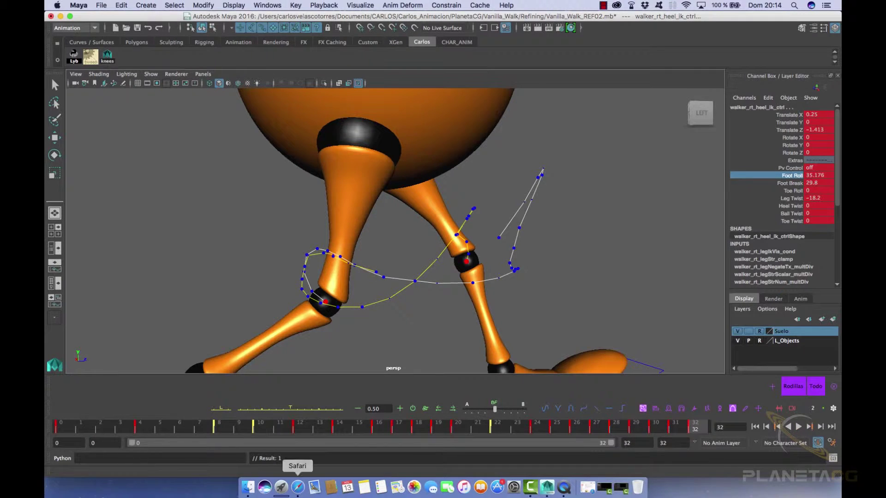
pyautogui.click(800, 429)
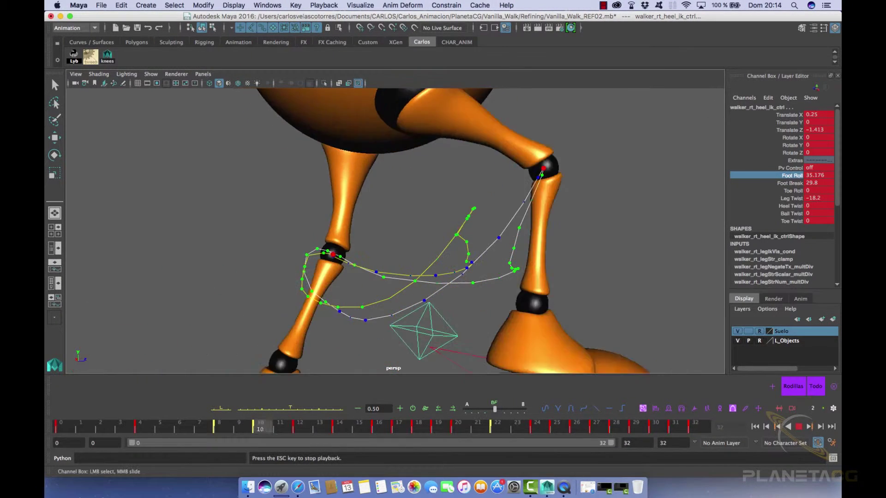
pyautogui.scroll(-5, 395, 231)
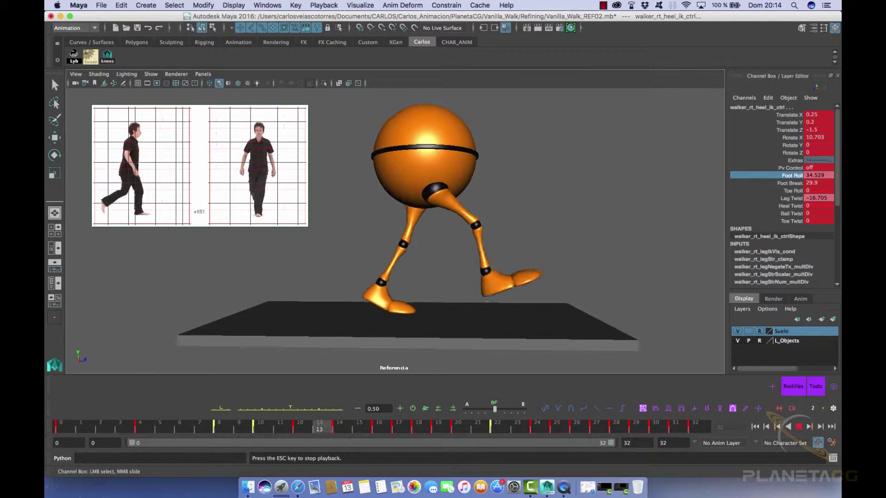
pyautogui.keyDown('alt'); pyautogui.moveTo(512, 270); pyautogui.dragTo(457, 281); pyautogui.keyUp('alt')
pyautogui.scroll(-4, 427, 292)
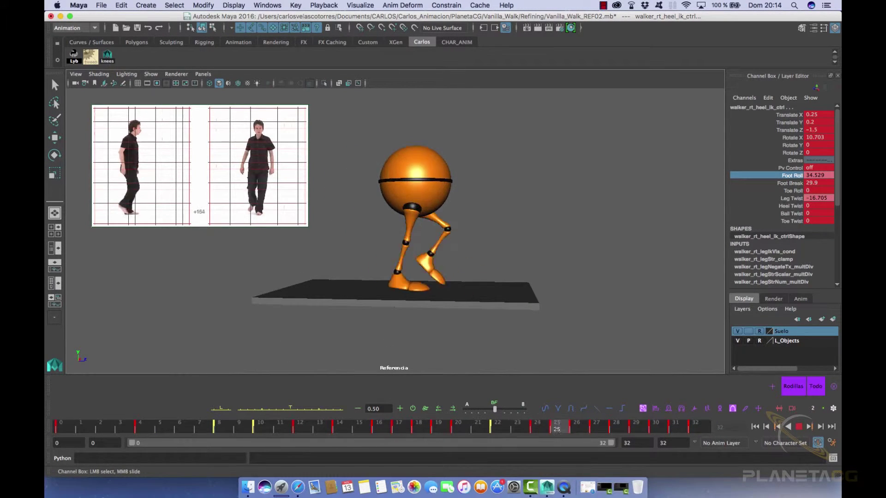
pyautogui.keyDown('alt'); pyautogui.moveTo(457, 288); pyautogui.dragTo(461, 313); pyautogui.keyUp('alt')
pyautogui.hotkey('alt', 'v')
pyautogui.keyDown('alt'); pyautogui.moveTo(462, 313); pyautogui.dragTo(482, 313, button='right'); pyautogui.keyUp('alt')
pyautogui.keyDown('alt'); pyautogui.moveTo(482, 313); pyautogui.dragTo(443, 308); pyautogui.keyUp('alt')
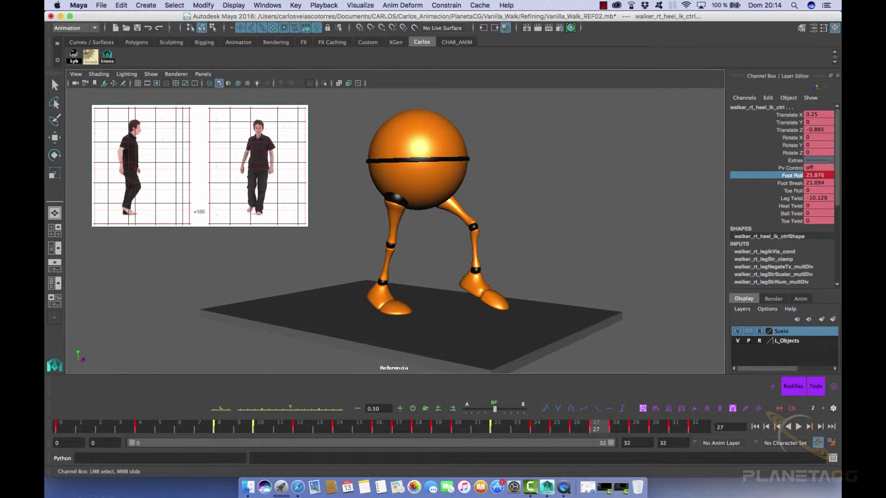
pyautogui.keyDown('alt'); pyautogui.moveTo(431, 244); pyautogui.dragTo(462, 246); pyautogui.keyUp('alt')
pyautogui.keyDown('alt'); pyautogui.moveTo(424, 322); pyautogui.dragTo(434, 321); pyautogui.keyUp('alt')
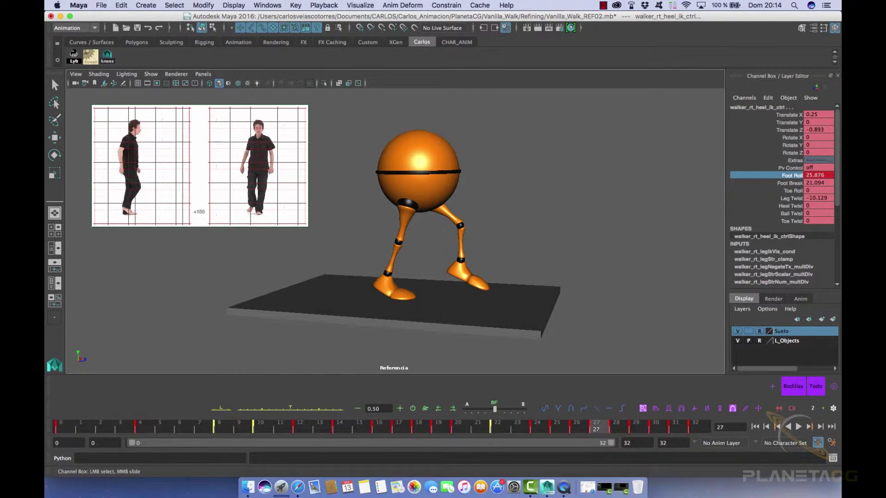
pyautogui.keyDown('alt'); pyautogui.moveTo(507, 304); pyautogui.dragTo(549, 308); pyautogui.keyUp('alt')
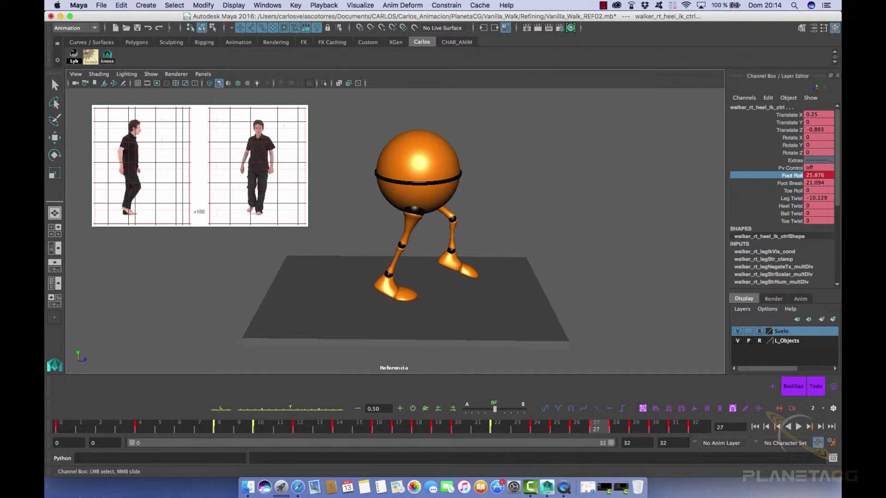
pyautogui.keyDown('alt'); pyautogui.moveTo(408, 318); pyautogui.dragTo(410, 294); pyautogui.keyUp('alt')
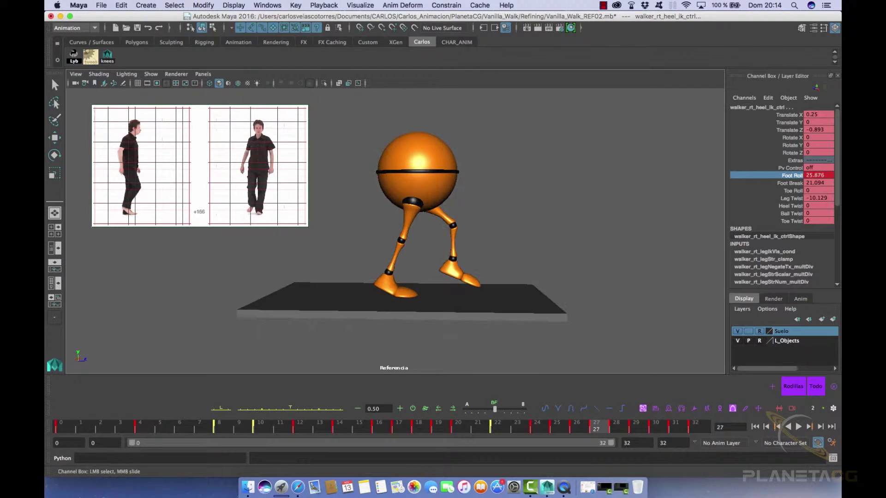
# Step: Replay the walk cycle beside the reference footage, examining it from the side and from the front
pyautogui.hotkey('alt', 'v')
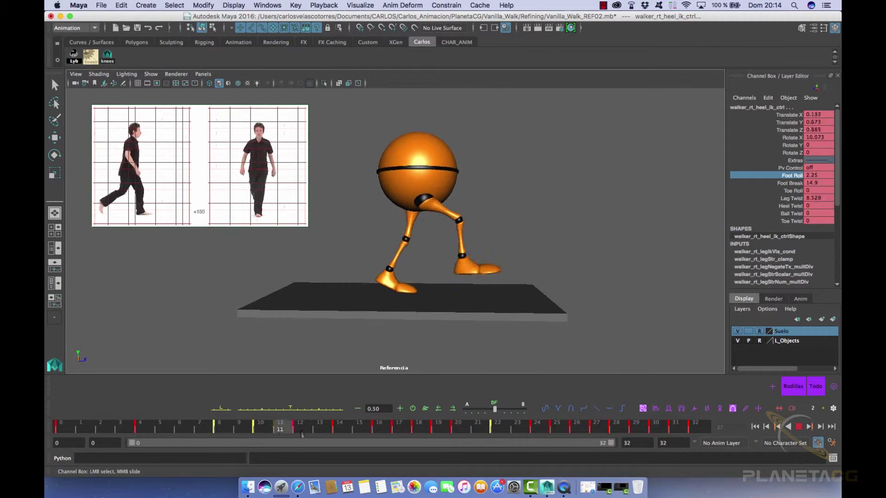
pyautogui.moveTo(421, 434); pyautogui.dragTo(48, 436)
pyautogui.click(799, 427)
pyautogui.keyDown('alt'); pyautogui.moveTo(531, 307); pyautogui.dragTo(503, 300); pyautogui.keyUp('alt')
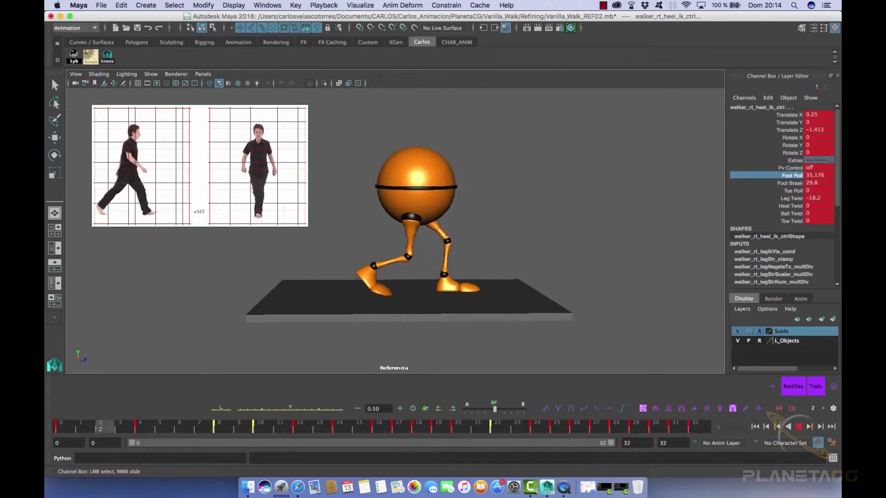
pyautogui.moveTo(516, 305)
pyautogui.keyDown('alt'); pyautogui.mouseDown()
pyautogui.moveTo(534, 303)
pyautogui.moveTo(515, 299)
pyautogui.mouseUp(); pyautogui.keyUp('alt')
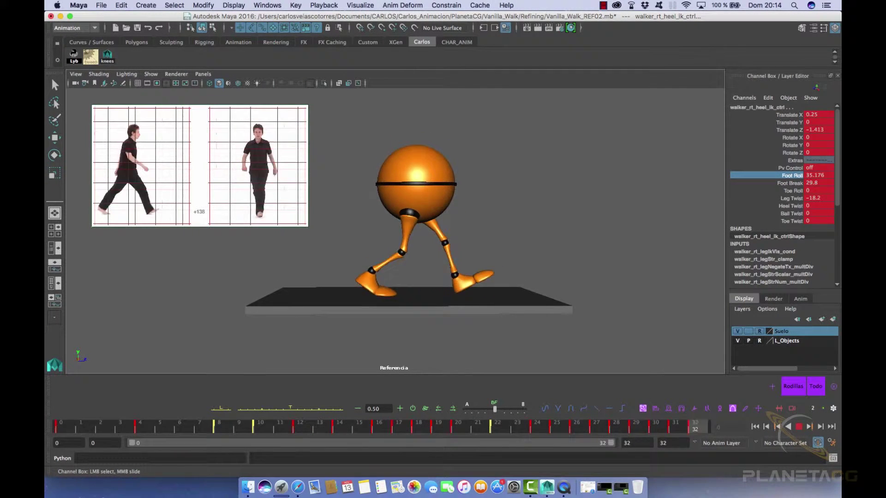
pyautogui.keyDown('alt'); pyautogui.moveTo(516, 300); pyautogui.dragTo(382, 299); pyautogui.keyUp('alt')
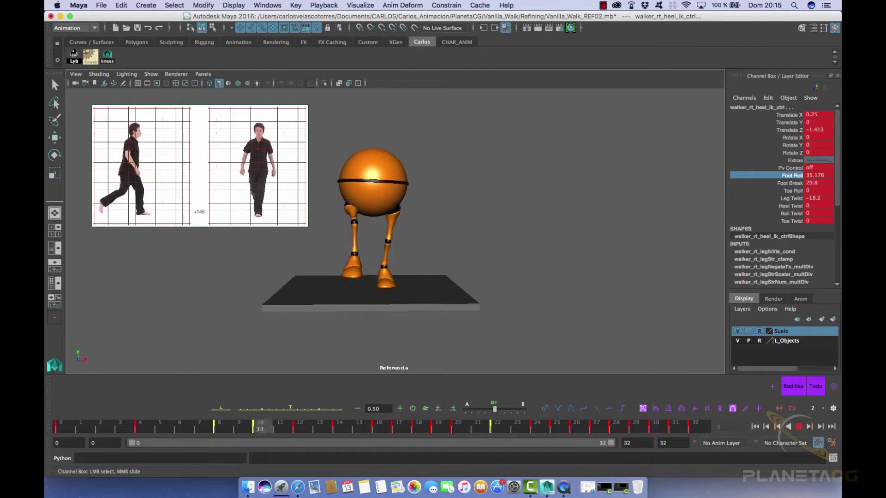
pyautogui.hotkey('alt', 'v')
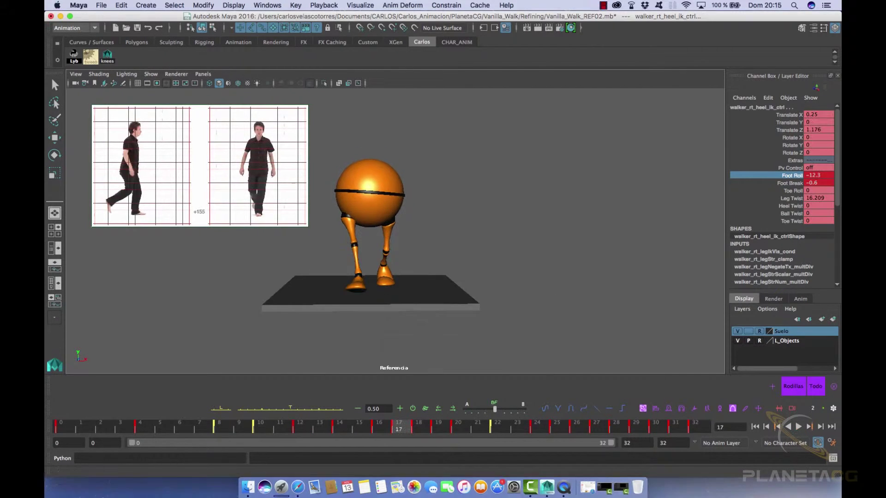
# Step: Switch to the orthographic front view and play the walk cycle to check the body, leg and foot motion
pyautogui.press('space')
pyautogui.press('space')
pyautogui.press('space')
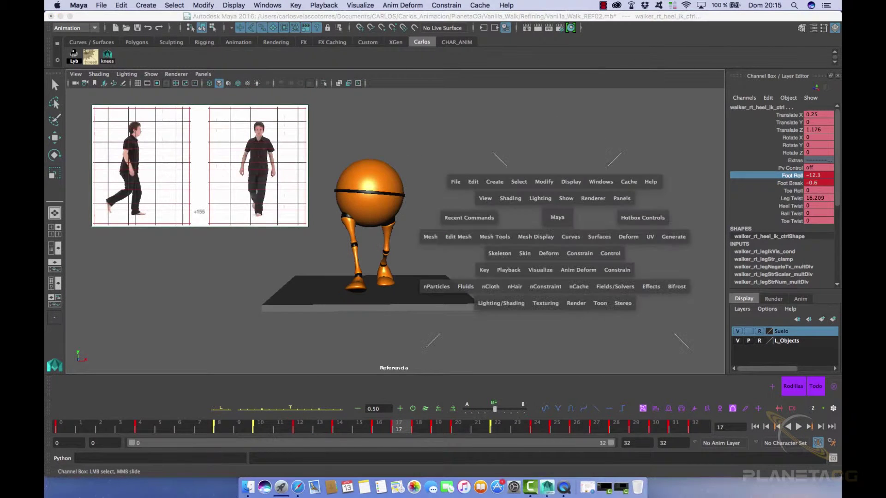
pyautogui.moveTo(622, 198); pyautogui.dragTo(647, 210)
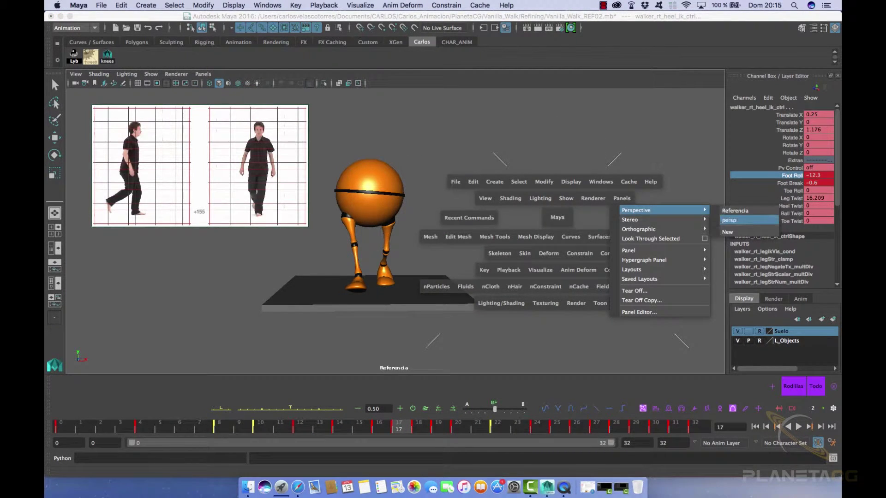
pyautogui.moveTo(647, 220)
pyautogui.click(559, 218)
pyautogui.moveTo(559, 217); pyautogui.dragTo(559, 243)
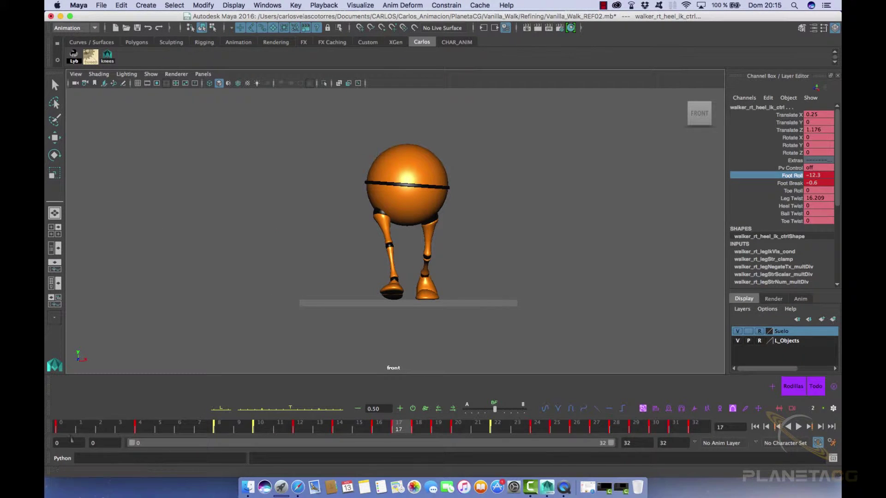
pyautogui.hotkey('alt', 'v')
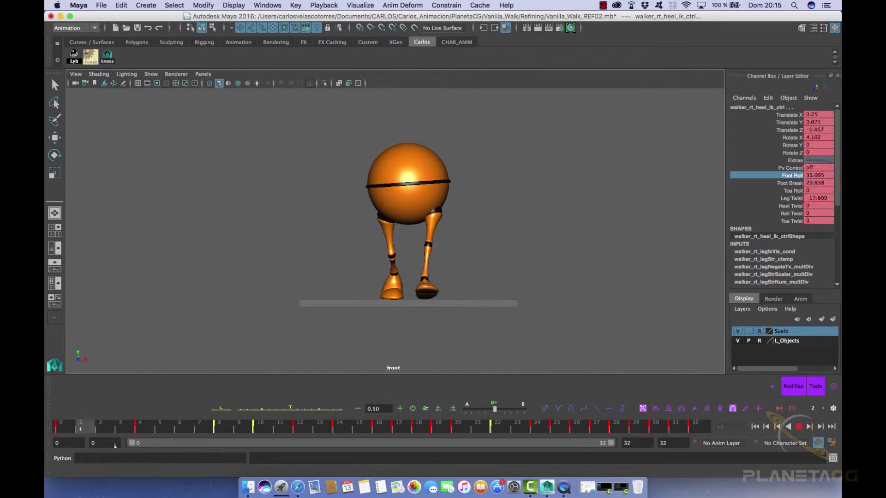
pyautogui.press('Escape')
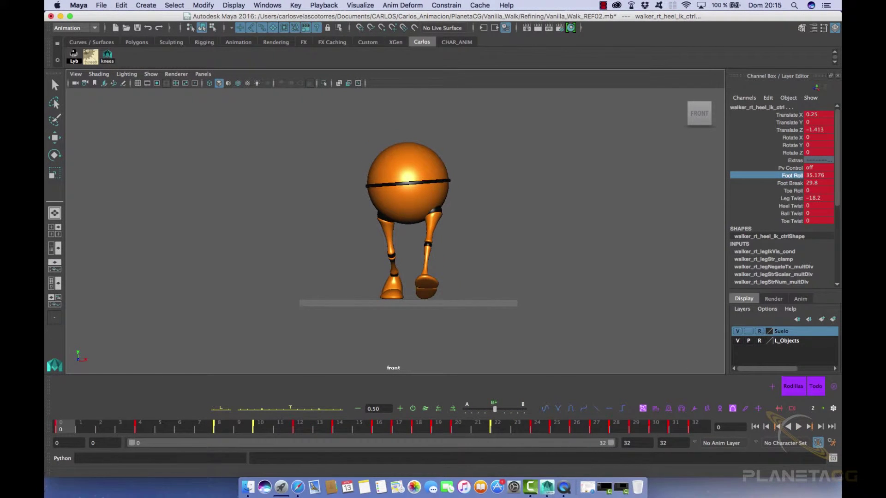
pyautogui.click(799, 428)
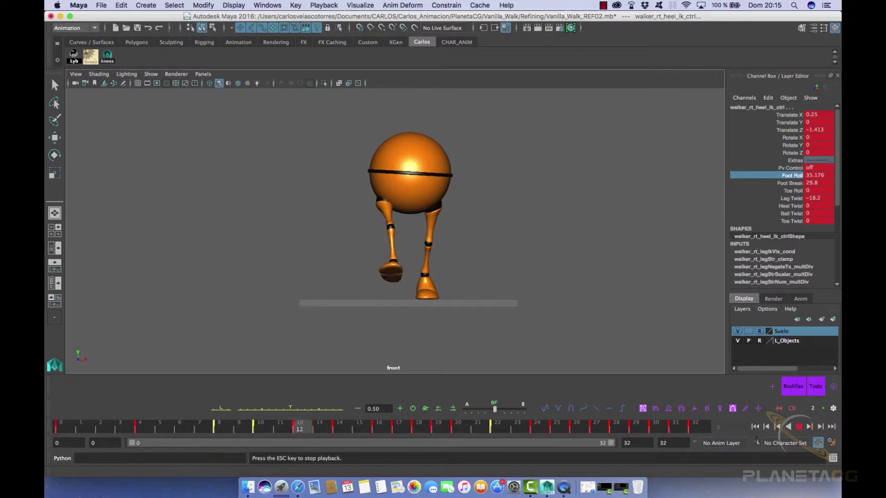
pyautogui.press('Escape')
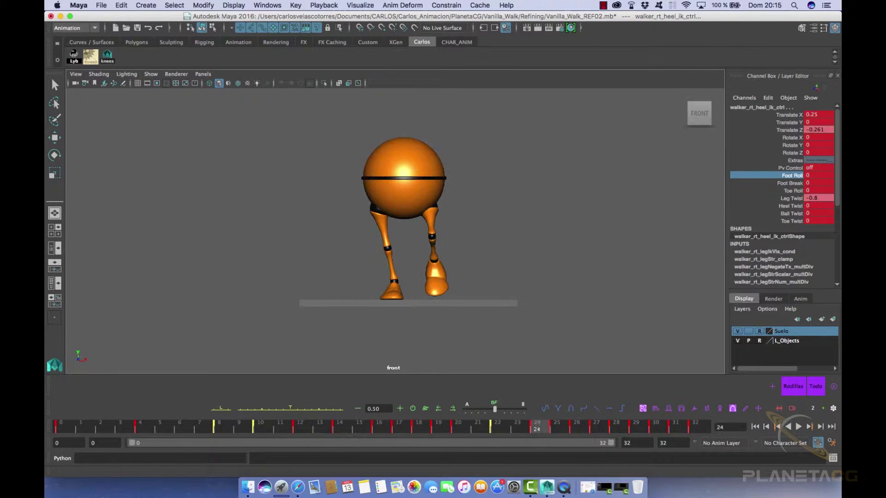
# Step: Return to the full-size perspective view with the rig controls shown, and turn off the knee motion trails
pyautogui.press('space')
pyautogui.moveTo(505, 221); pyautogui.dragTo(504, 206)
pyautogui.keyDown('alt'); pyautogui.moveTo(484, 280); pyautogui.dragTo(452, 297); pyautogui.keyUp('alt')
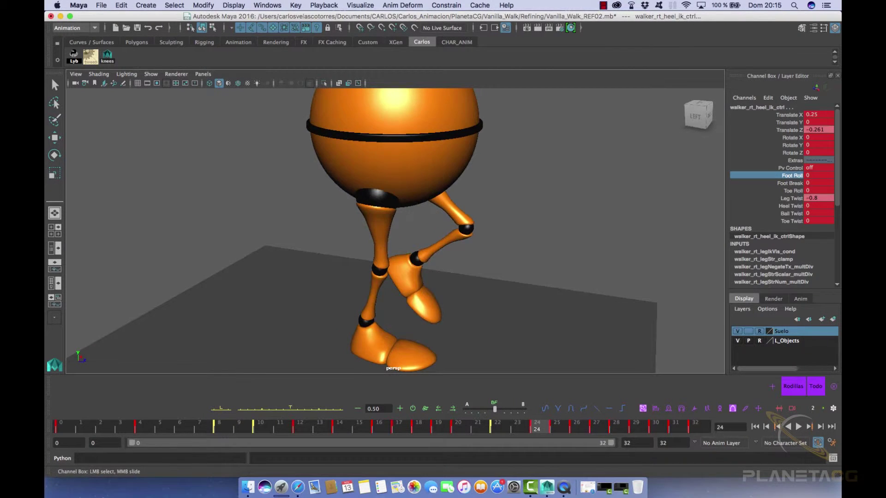
pyautogui.press('space')
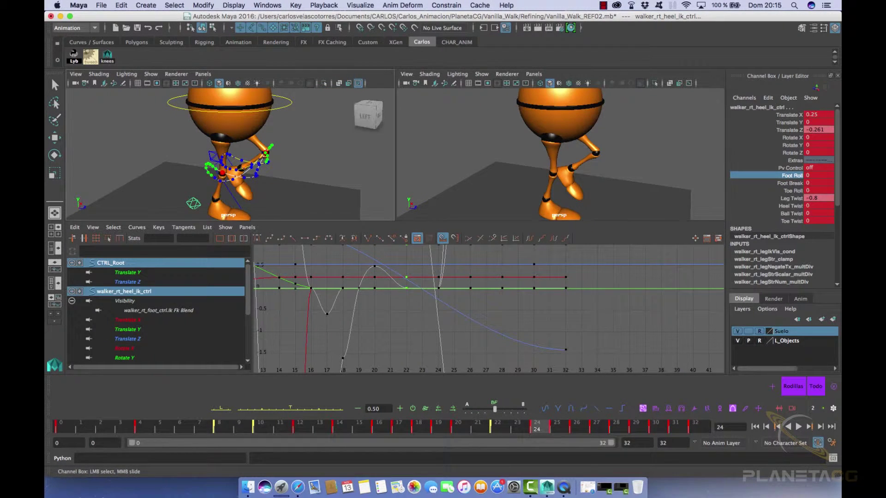
pyautogui.press('space')
pyautogui.click(734, 410)
# Step: Raise the left heel control to a Translate Y of 0.305 at frame 29
pyautogui.keyDown('alt'); pyautogui.moveTo(413, 279); pyautogui.dragTo(438, 244); pyautogui.keyUp('alt')
pyautogui.scroll(-4, 436, 264)
pyautogui.scroll(-2, 438, 245)
pyautogui.hotkey('alt', 'v')
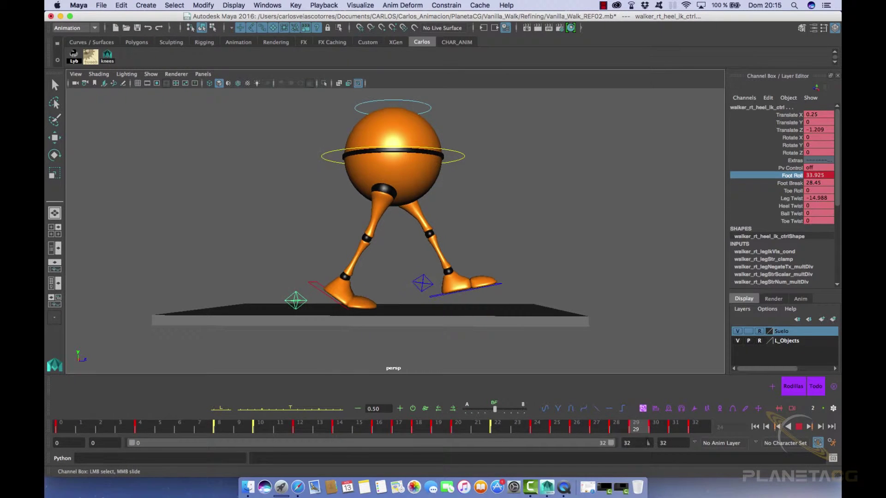
pyautogui.hotkey('alt', 'v')
pyautogui.click(469, 290)
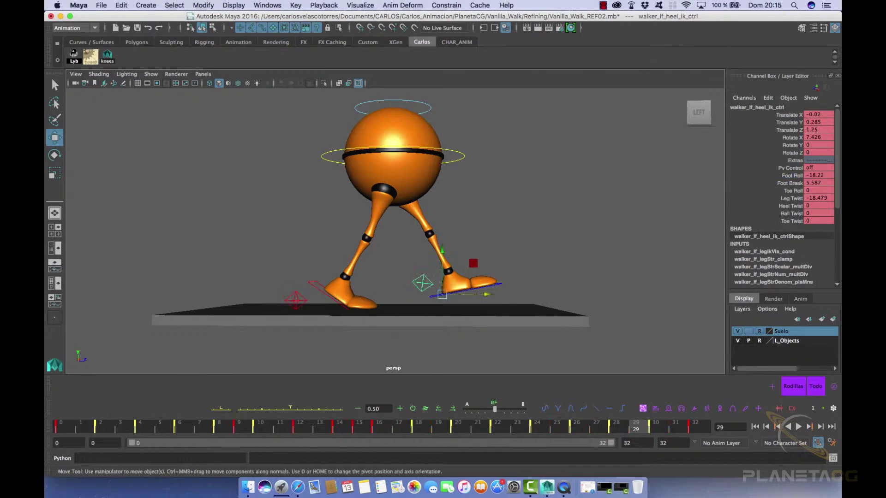
pyautogui.click(661, 430)
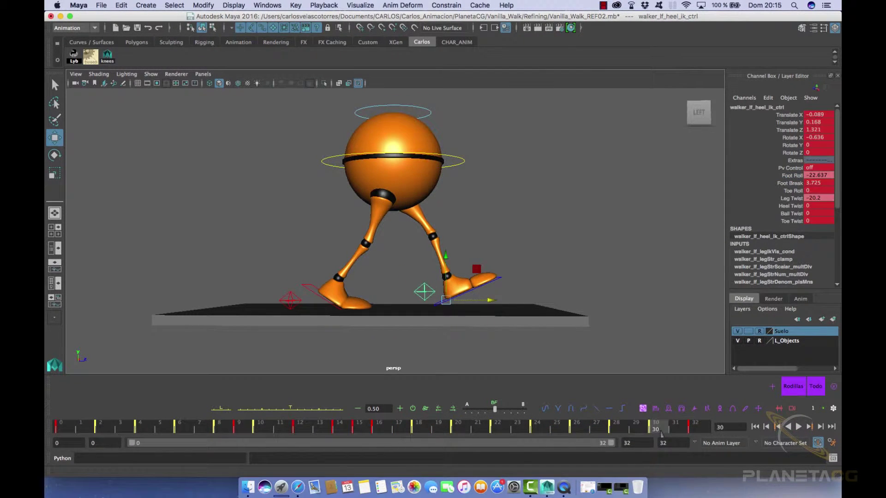
pyautogui.click(636, 430)
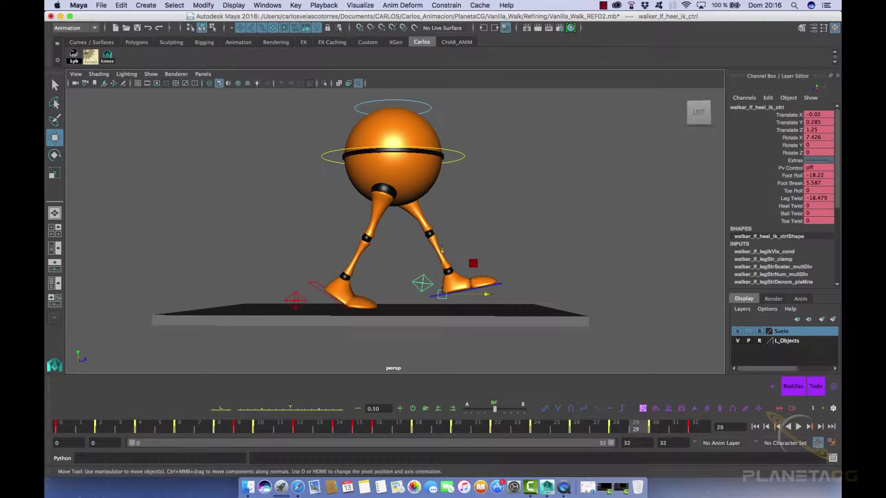
pyautogui.moveTo(442, 251); pyautogui.dragTo(442, 250)
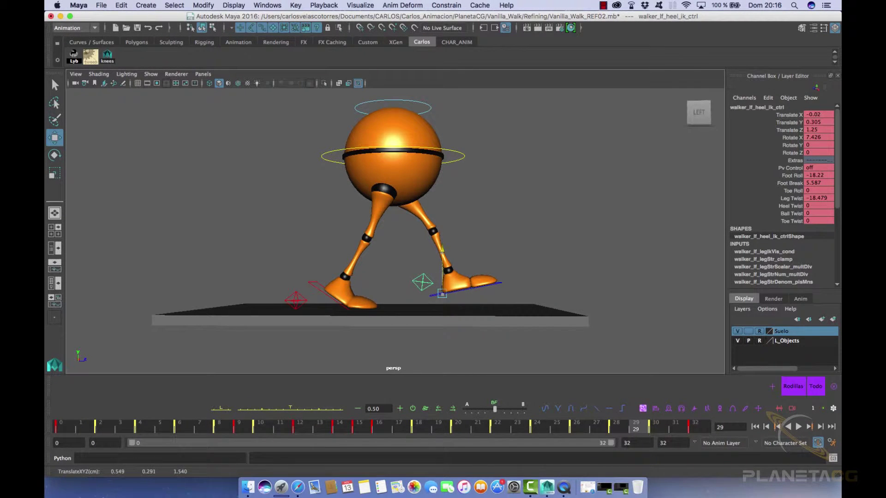
# Step: Move the left heel control forward to a Translate Z of 1.35 at frame 30 and play the result
pyautogui.hotkey('alt', 'v')
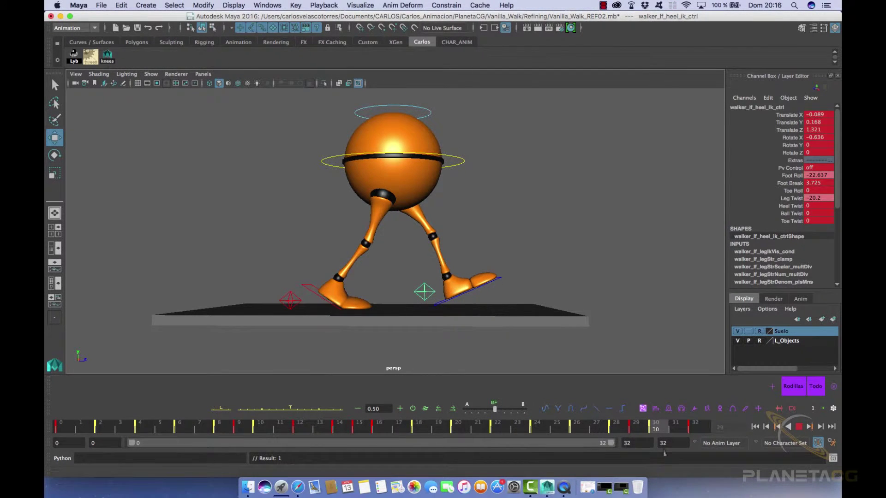
pyautogui.moveTo(665, 453); pyautogui.dragTo(664, 453)
pyautogui.moveTo(491, 301); pyautogui.dragTo(494, 300)
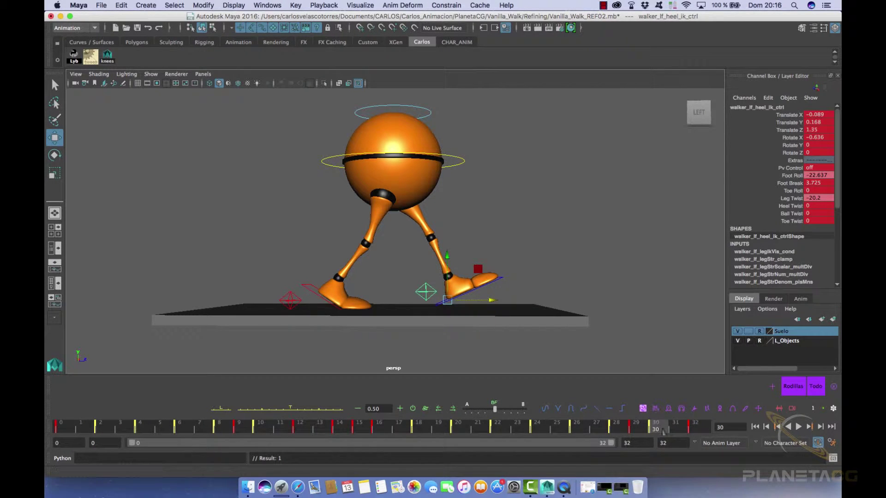
pyautogui.hotkey('alt', 'v')
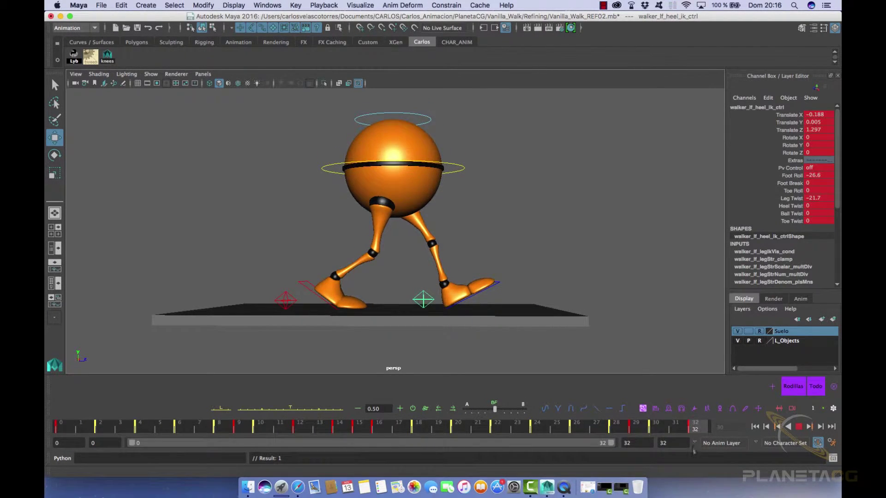
# Step: Try keying the left heel control at frame 31 with Translate Y 0.052 and Translate Z 1.343, deleting that key again
pyautogui.hotkey('alt', 'v')
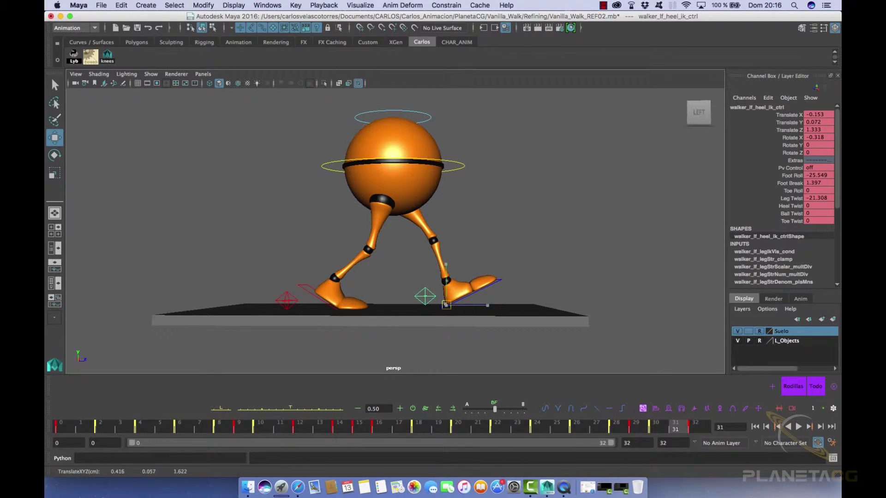
pyautogui.hotkey('shift', 'w')
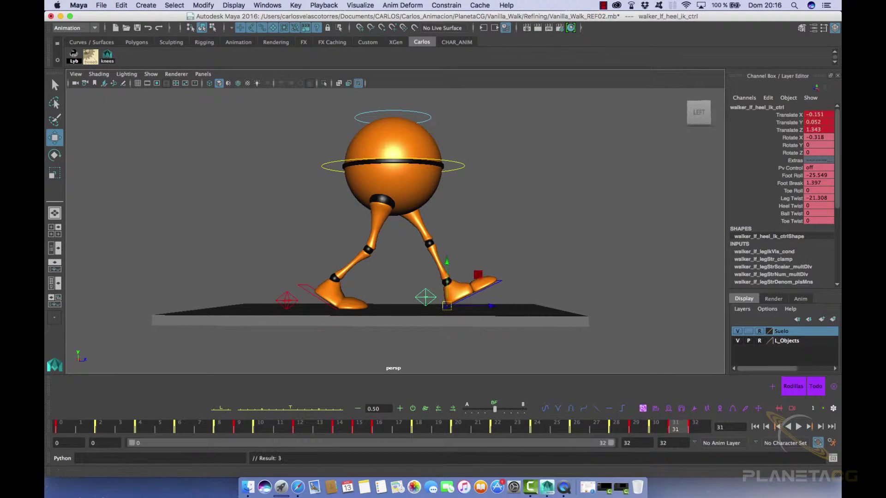
pyautogui.hotkey('alt', 'v')
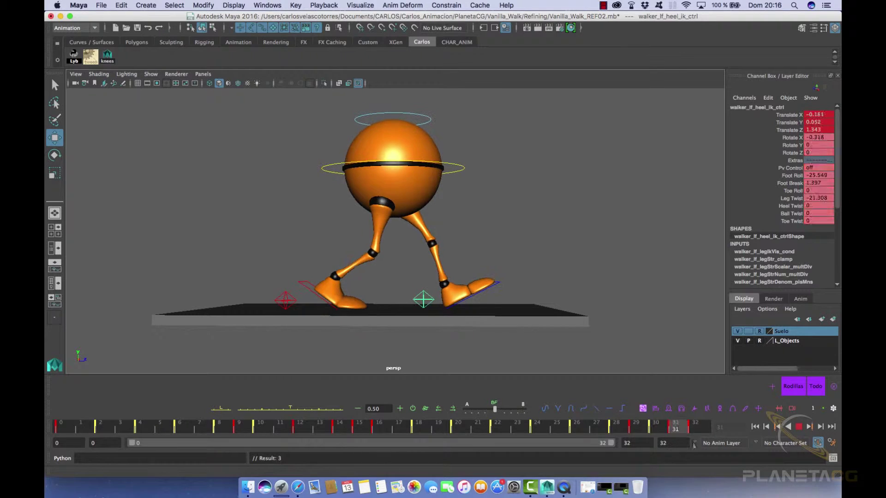
pyautogui.hotkey('alt', 'v')
pyautogui.click(676, 427)
pyautogui.rightClick(675, 427)
pyautogui.click(693, 324)
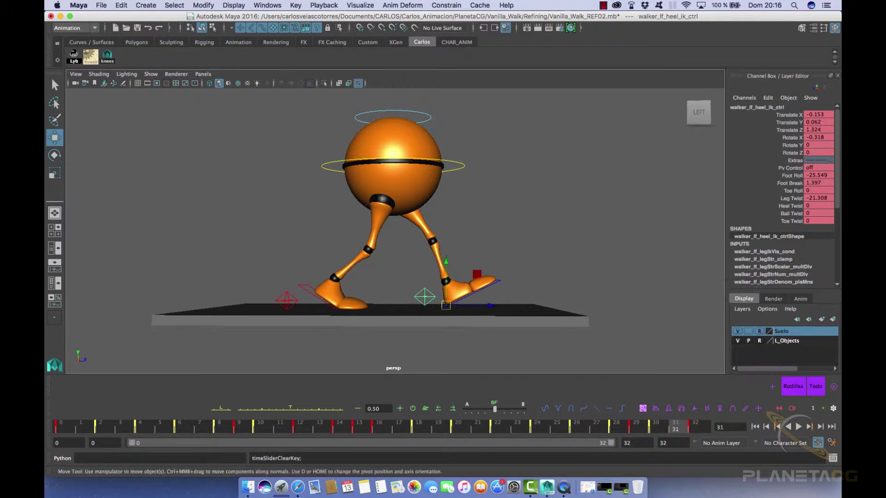
# Step: Play the walk cycle from the side to check the left foot's landing
pyautogui.hotkey('alt', 'shift', 'v')
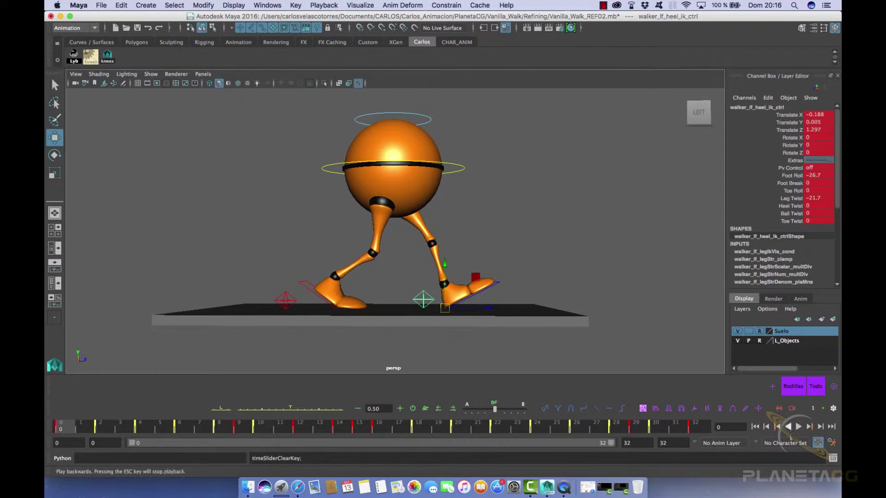
pyautogui.hotkey('alt', 'v')
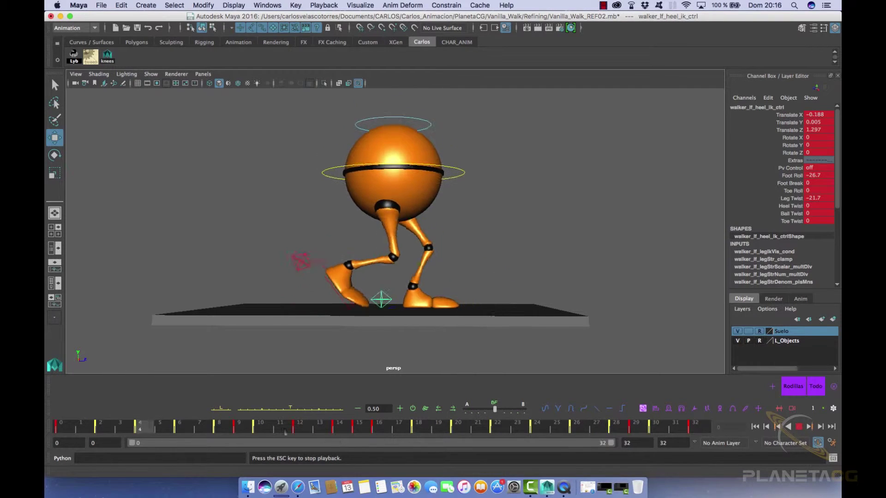
pyautogui.press('Escape')
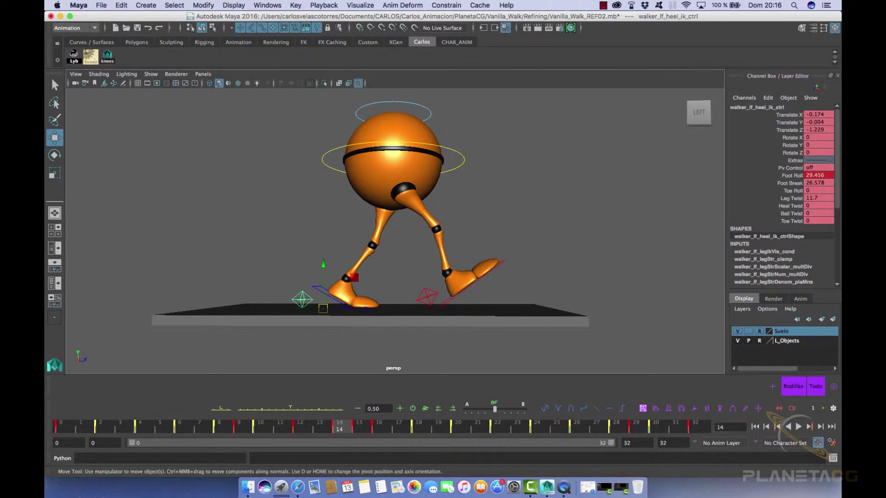
# Step: Move the right heel control forward to a Translate Z of about 1.409 at frame 15, and slightly forward at frame 14
pyautogui.click(489, 273)
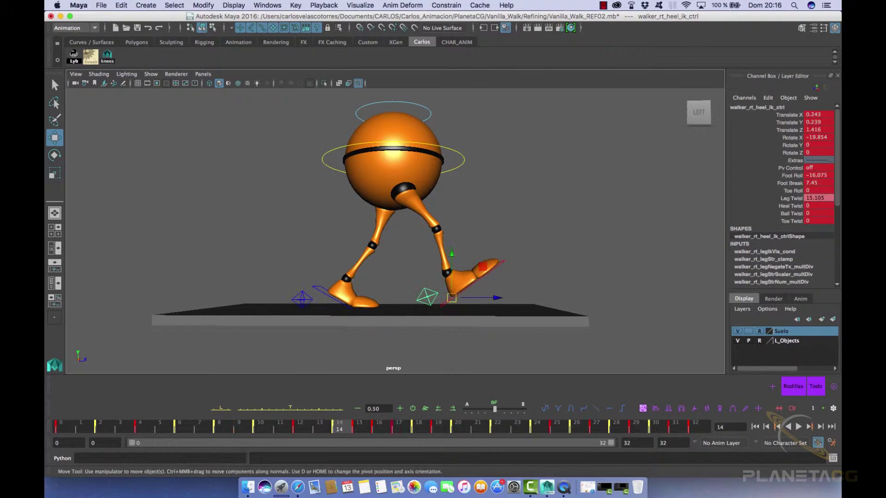
pyautogui.click(359, 434)
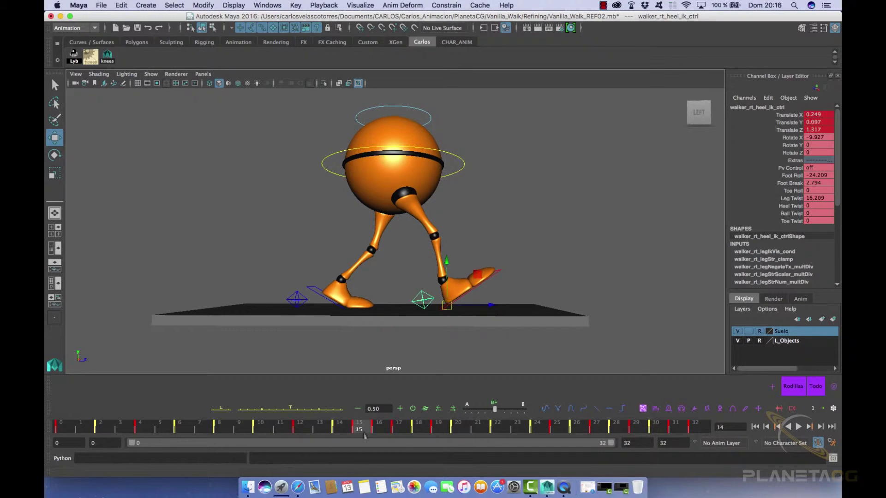
pyautogui.moveTo(490, 305); pyautogui.dragTo(494, 305)
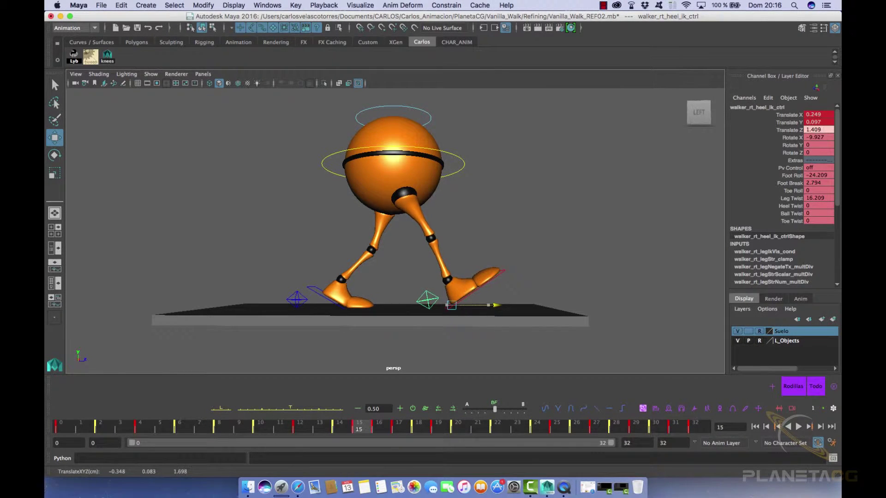
pyautogui.hotkey('alt', 'v')
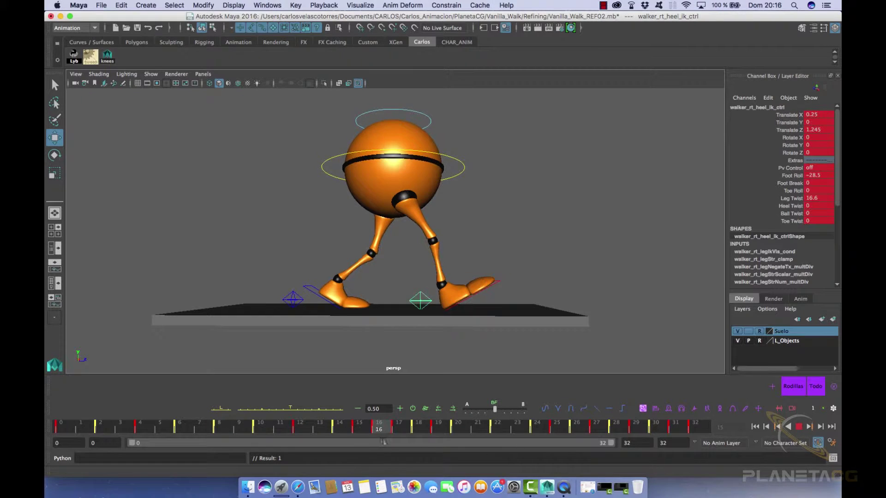
pyautogui.hotkey('alt', 'v')
pyautogui.moveTo(490, 298); pyautogui.dragTo(494, 297)
pyautogui.hotkey('alt', 'v')
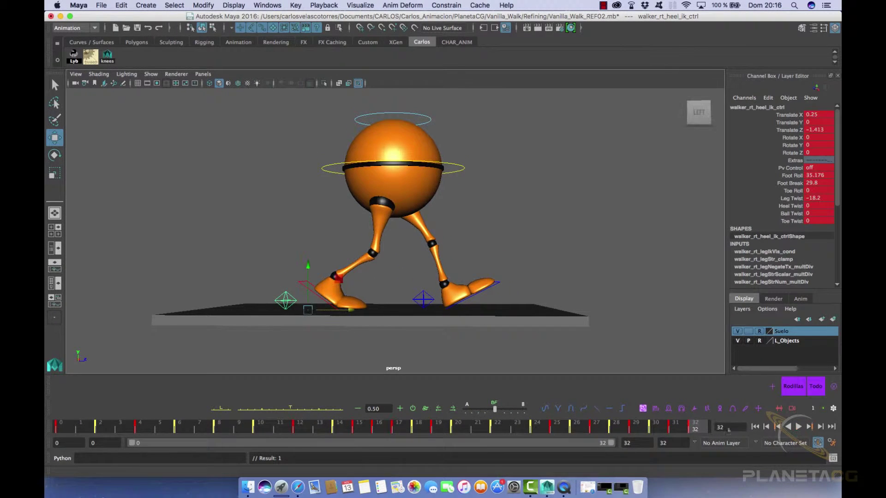
# Step: Review the cycle up to its last frame, shorten the playback range to end at frame 31, and start playback
pyautogui.click(800, 433)
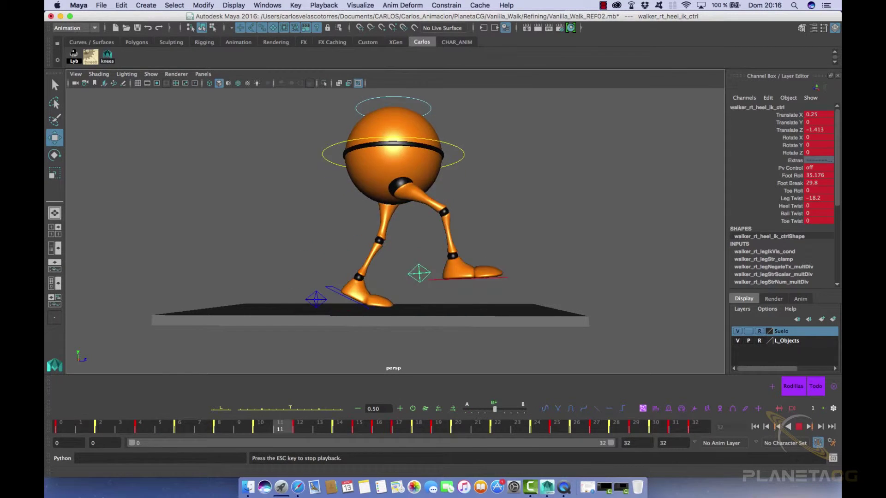
pyautogui.press('Escape')
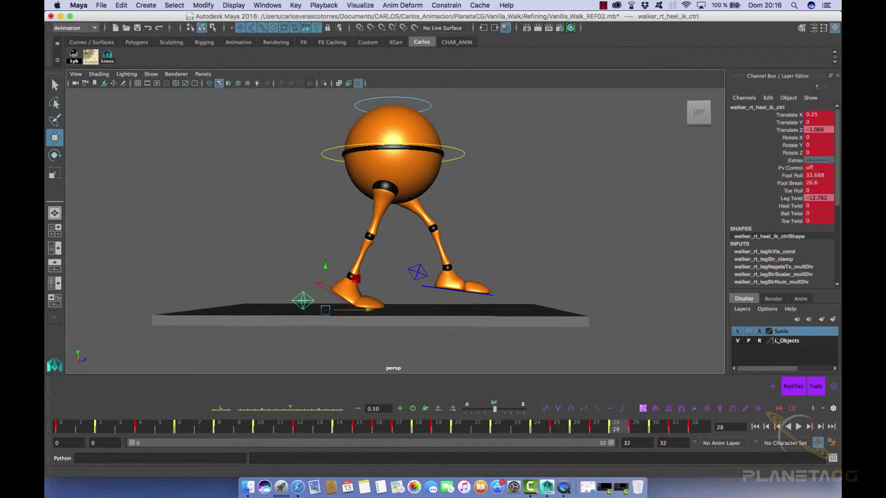
pyautogui.click(702, 434)
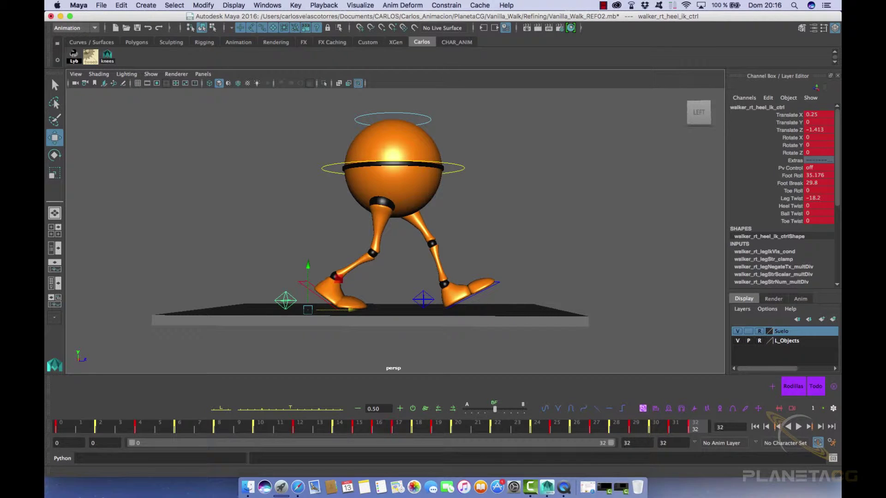
pyautogui.hotkey('alt', 'v')
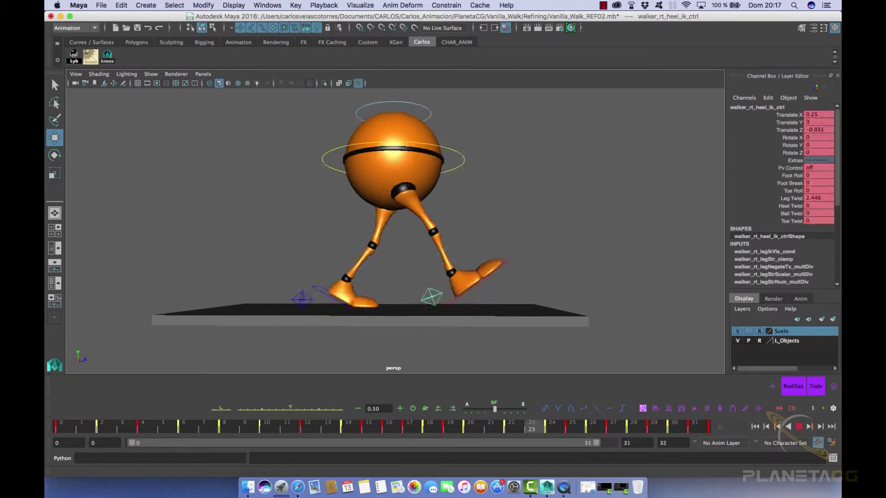
# Step: Examine the looping walk from the side, rear and three-quarter angles at several zoom levels
pyautogui.keyDown('alt'); pyautogui.moveTo(585, 293); pyautogui.dragTo(512, 316); pyautogui.keyUp('alt')
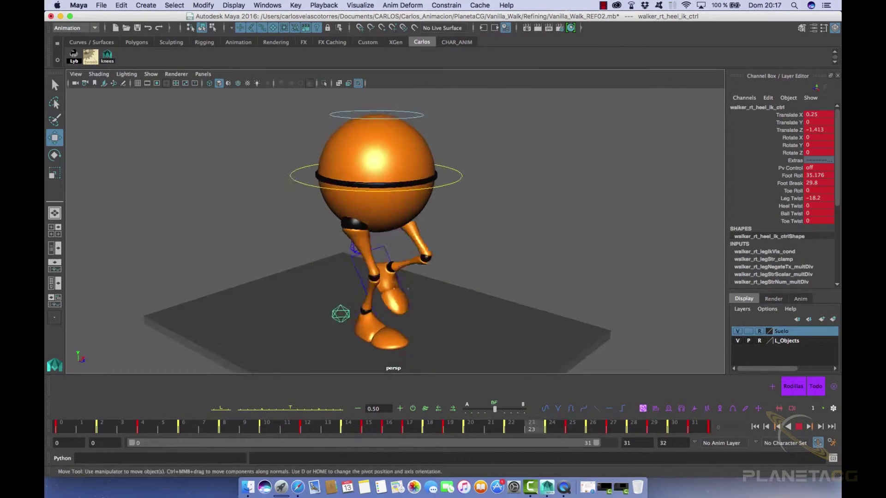
pyautogui.scroll(-5, 512, 316)
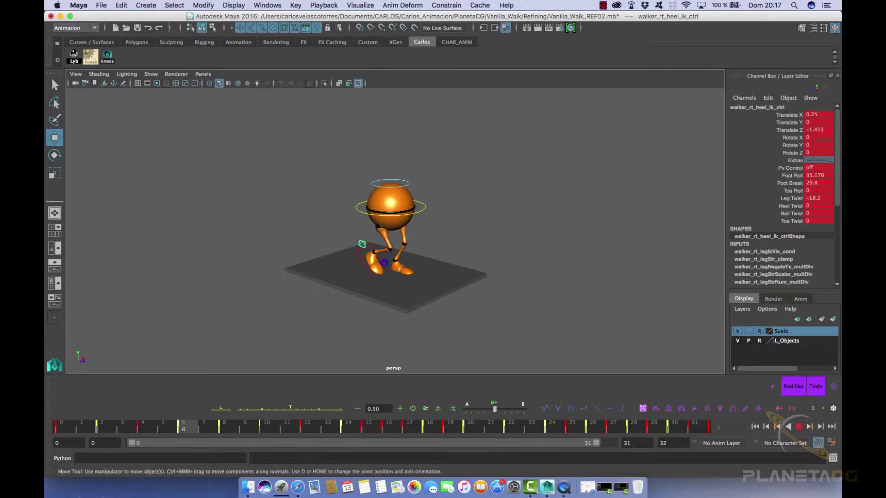
pyautogui.keyDown('alt'); pyautogui.moveTo(512, 316); pyautogui.dragTo(570, 296); pyautogui.keyUp('alt')
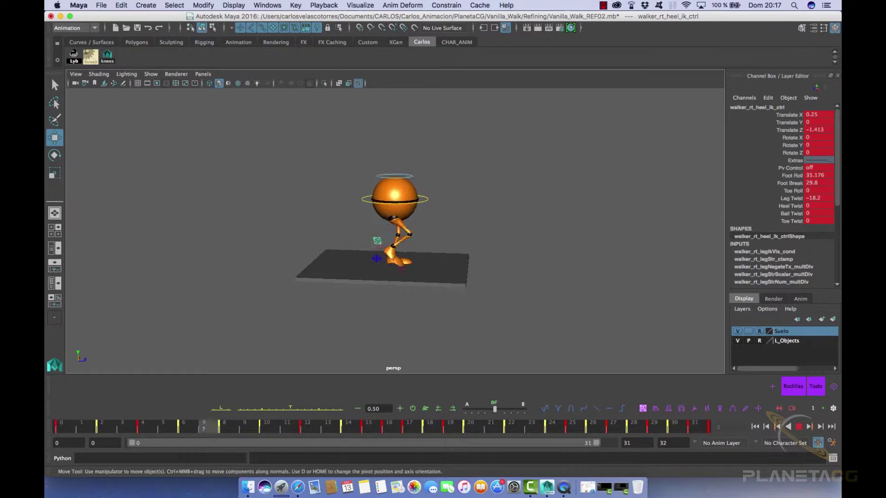
pyautogui.keyDown('alt'); pyautogui.moveTo(415, 286); pyautogui.dragTo(544, 287); pyautogui.keyUp('alt')
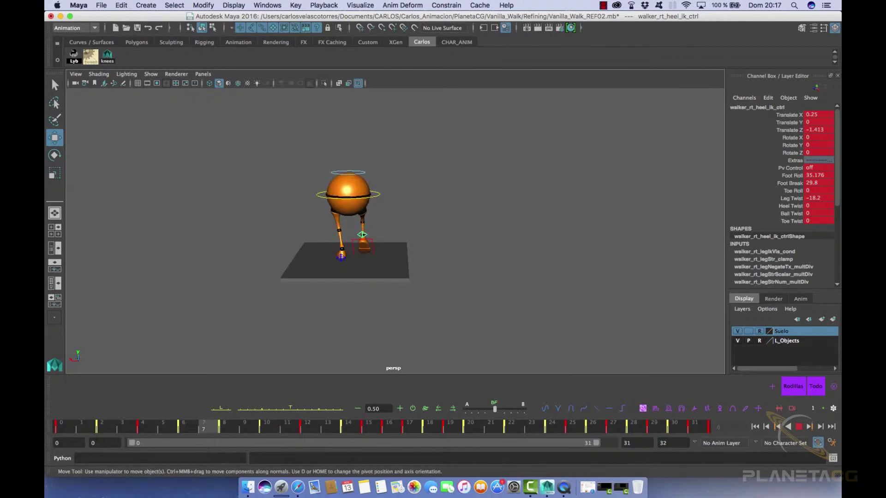
pyautogui.moveTo(392, 322)
pyautogui.keyDown('alt'); pyautogui.mouseDown()
pyautogui.moveTo(426, 322)
pyautogui.moveTo(429, 333)
pyautogui.mouseUp(); pyautogui.keyUp('alt')
pyautogui.scroll(3, 433, 333)
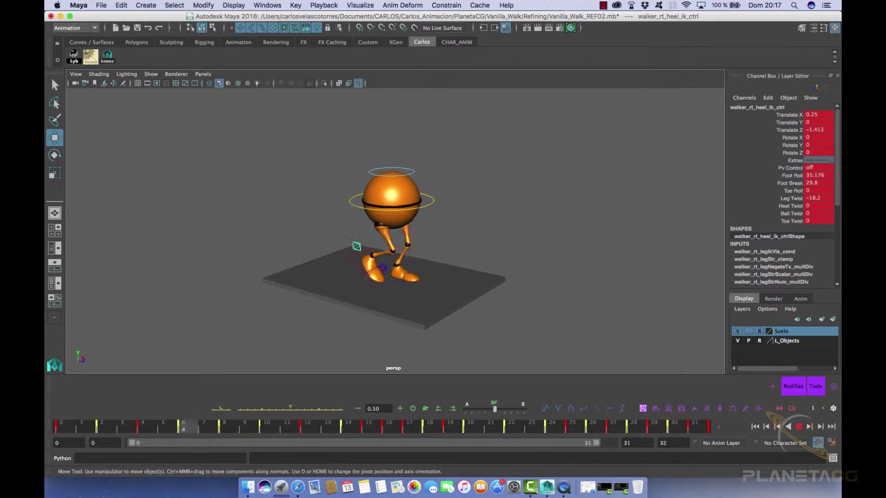
pyautogui.keyDown('alt'); pyautogui.moveTo(437, 335); pyautogui.dragTo(457, 324); pyautogui.keyUp('alt')
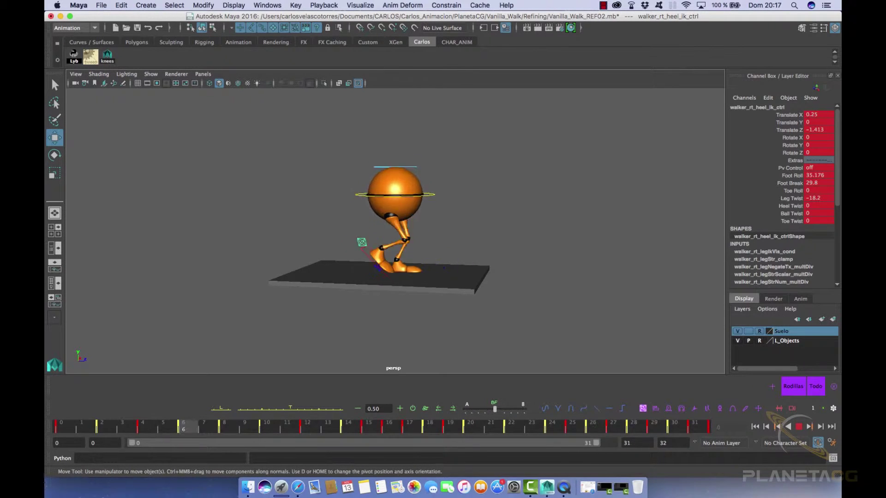
pyautogui.keyDown('alt'); pyautogui.moveTo(457, 324); pyautogui.dragTo(474, 308); pyautogui.keyUp('alt')
pyautogui.press('[')
pyautogui.press('[')
pyautogui.press('[')
pyautogui.press('[')
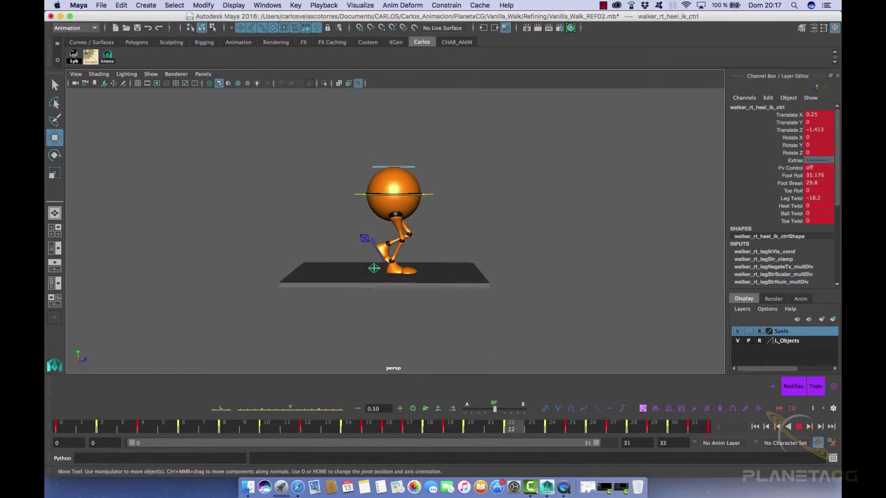
# Step: Check the final frames of the cycle around the foot contact and save the scene
pyautogui.press('Escape')
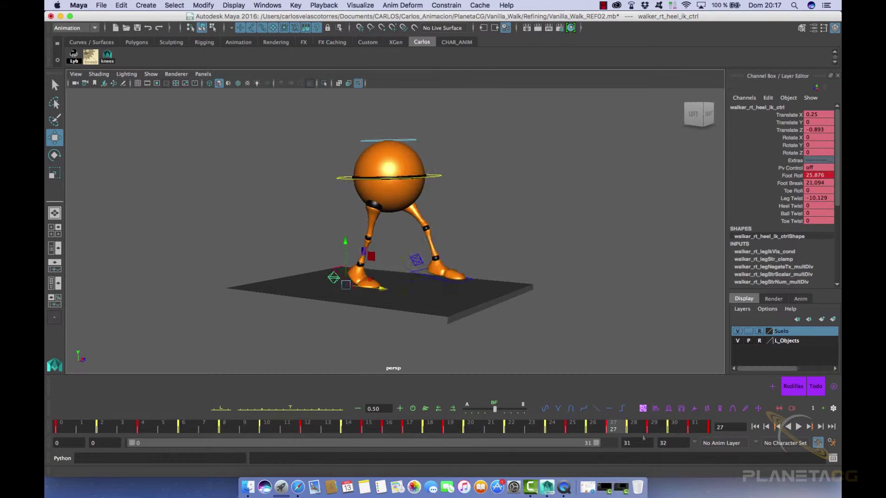
pyautogui.hotkey('alt', 'v')
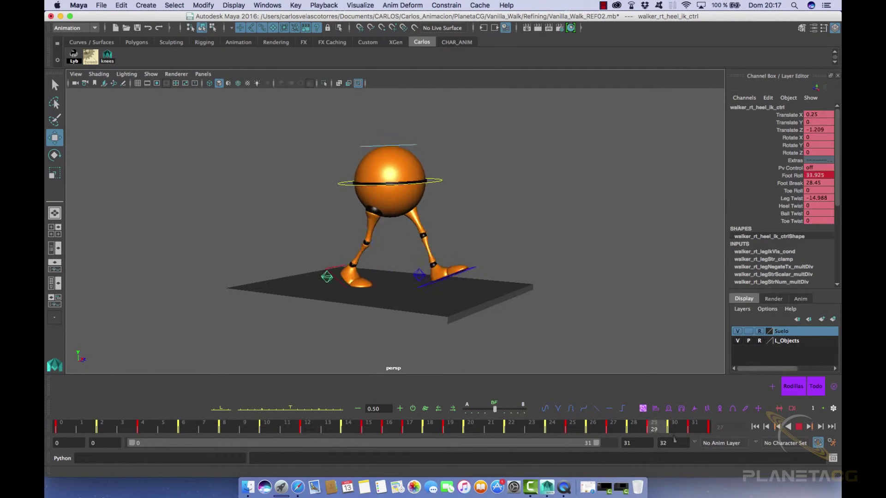
pyautogui.press('Escape')
pyautogui.press('super+s')
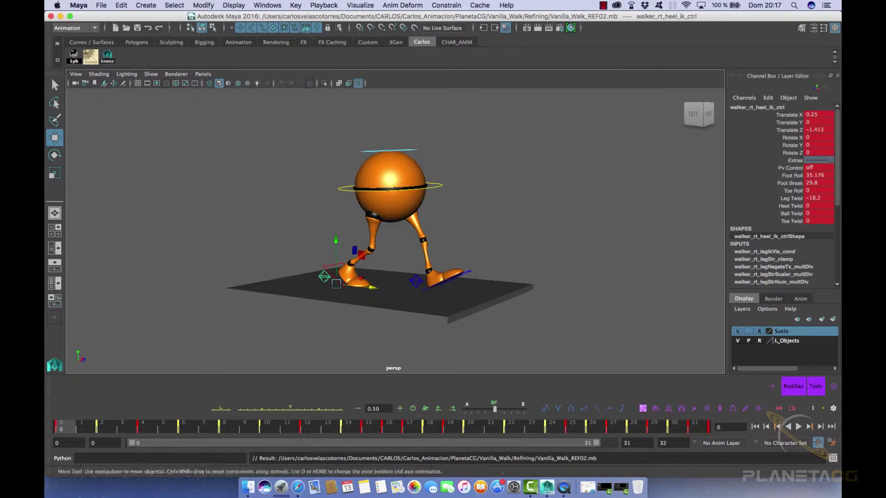
# Step: Select the main body control and examine its animation curves across the whole cycle in the Graph Editor
pyautogui.keyDown('alt'); pyautogui.moveTo(390, 345); pyautogui.dragTo(369, 334); pyautogui.keyUp('alt')
pyautogui.moveTo(405, 177); pyautogui.dragTo(398, 185)
pyautogui.press('space')
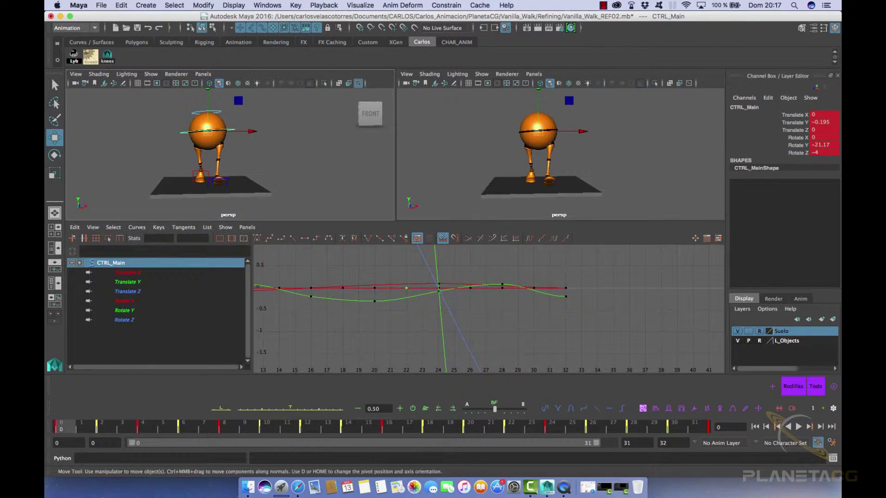
pyautogui.press('a')
pyautogui.press('space')
pyautogui.keyDown('alt'); pyautogui.keyDown('shift'); pyautogui.moveTo(531, 276); pyautogui.dragTo(479, 222, button='right'); pyautogui.keyUp('shift'); pyautogui.keyUp('alt')
pyautogui.press('f')
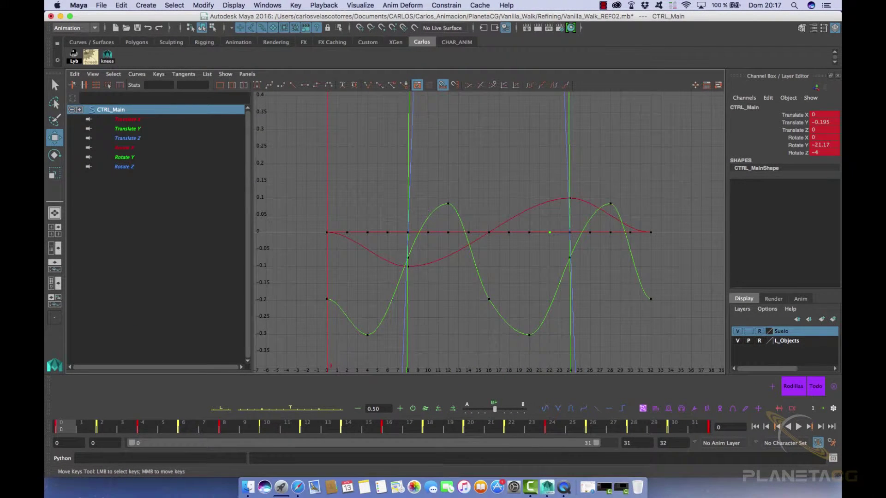
pyautogui.keyDown('alt'); pyautogui.keyDown('shift'); pyautogui.moveTo(396, 193); pyautogui.dragTo(342, 231, button='right'); pyautogui.keyUp('shift'); pyautogui.keyUp('alt')
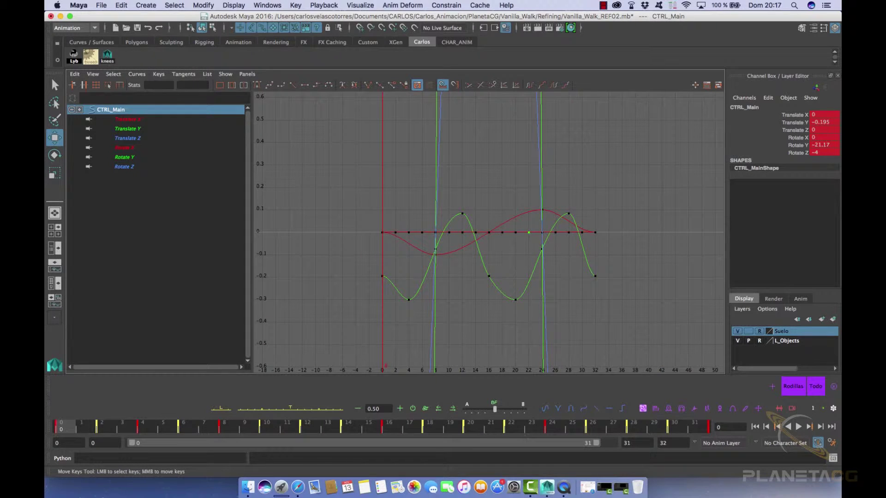
pyautogui.press('space')
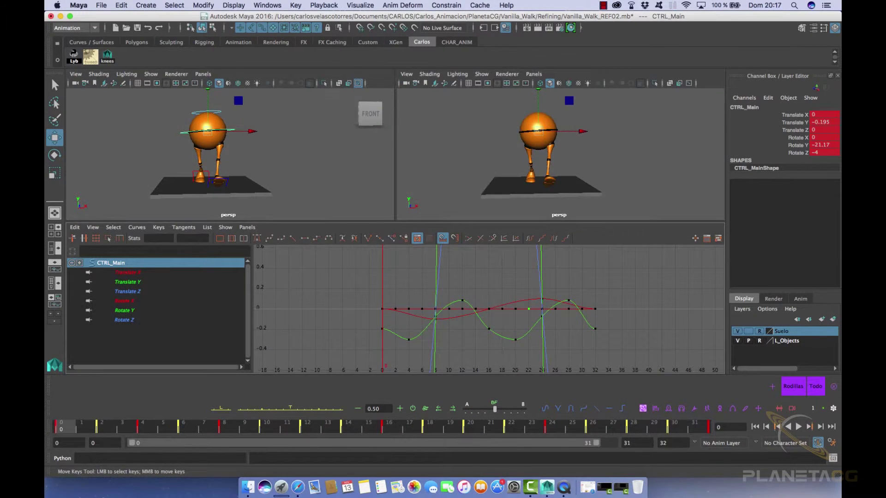
# Step: Return to the full-size perspective view and play the walk to check the body motion
pyautogui.press('space')
pyautogui.keyDown('alt'); pyautogui.moveTo(378, 238); pyautogui.dragTo(517, 233); pyautogui.keyUp('alt')
pyautogui.hotkey('alt', 'v')
pyautogui.press('Escape')
pyautogui.press('space')
pyautogui.press('space')
pyautogui.keyDown('alt'); pyautogui.moveTo(508, 139); pyautogui.dragTo(611, 232, button='middle'); pyautogui.keyUp('alt')
# Step: Select the top control above the sphere and try raising it along Y, undoing each attempt
pyautogui.click(471, 236)
pyautogui.keyDown('alt'); pyautogui.moveTo(480, 231); pyautogui.dragTo(481, 216); pyautogui.keyUp('alt')
pyautogui.keyDown('alt'); pyautogui.moveTo(481, 216); pyautogui.dragTo(461, 169, button='middle'); pyautogui.keyUp('alt')
pyautogui.keyDown('alt'); pyautogui.moveTo(461, 169); pyautogui.dragTo(434, 172); pyautogui.keyUp('alt')
pyautogui.moveTo(432, 138); pyautogui.dragTo(432, 134)
pyautogui.press('super+z')
pyautogui.keyDown('alt'); pyautogui.moveTo(441, 194); pyautogui.dragTo(483, 236); pyautogui.keyUp('alt')
pyautogui.moveTo(425, 148); pyautogui.dragTo(425, 141)
pyautogui.press('super+z')
pyautogui.keyDown('alt'); pyautogui.moveTo(462, 199); pyautogui.dragTo(403, 211); pyautogui.keyUp('alt')
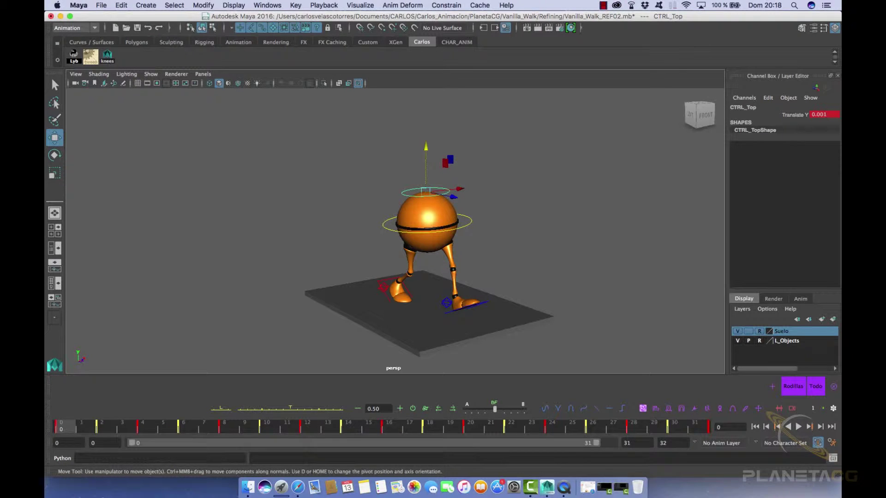
pyautogui.keyDown('alt'); pyautogui.moveTo(268, 330); pyautogui.dragTo(310, 320); pyautogui.keyUp('alt')
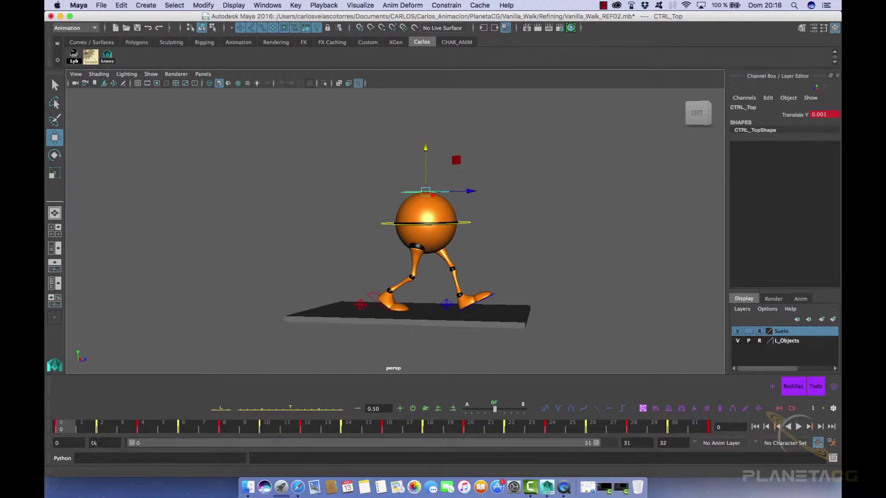
# Step: Extend the playback range to frames 0–32 and delete all of the top control's keys after frame 0
pyautogui.keyDown('alt'); pyautogui.moveTo(258, 319); pyautogui.dragTo(277, 324); pyautogui.keyUp('alt')
pyautogui.keyDown('shift'); pyautogui.moveTo(81, 426); pyautogui.dragTo(706, 427); pyautogui.keyUp('shift')
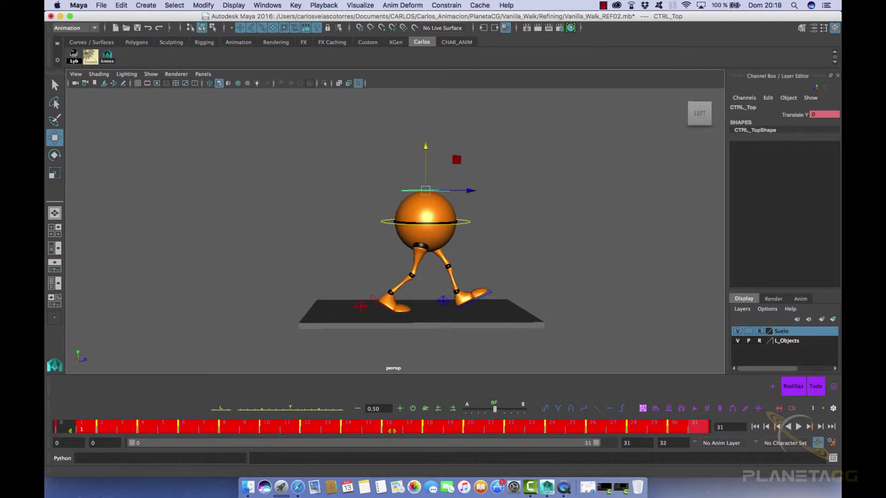
pyautogui.moveTo(572, 443); pyautogui.dragTo(683, 440)
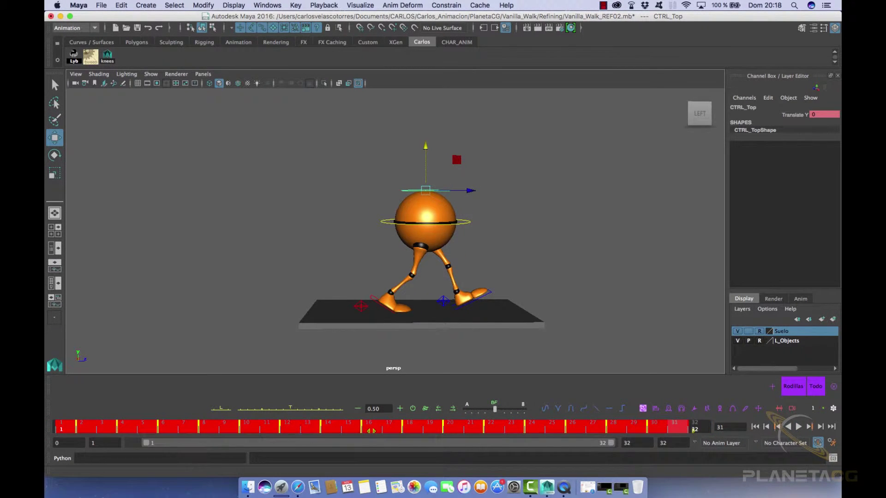
pyautogui.moveTo(146, 443); pyautogui.dragTo(132, 443)
pyautogui.rightClick(694, 429)
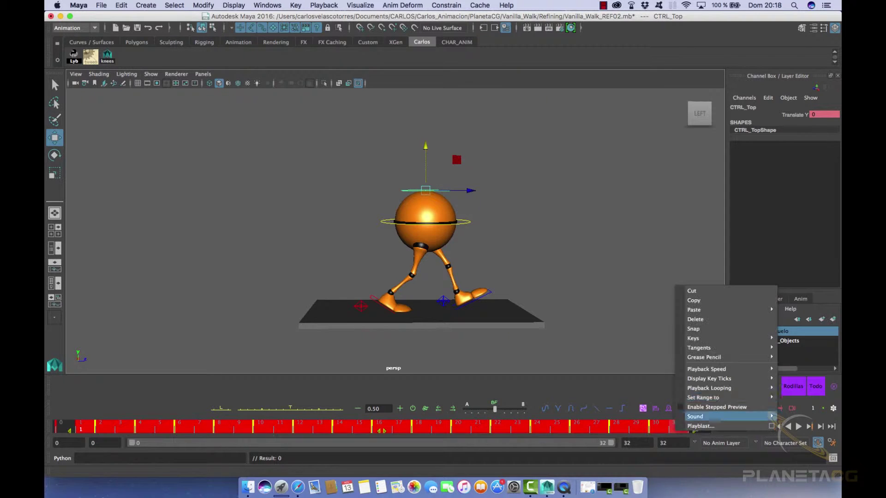
pyautogui.click(707, 328)
pyautogui.rightClick(705, 431)
pyautogui.click(722, 312)
pyautogui.click(60, 428)
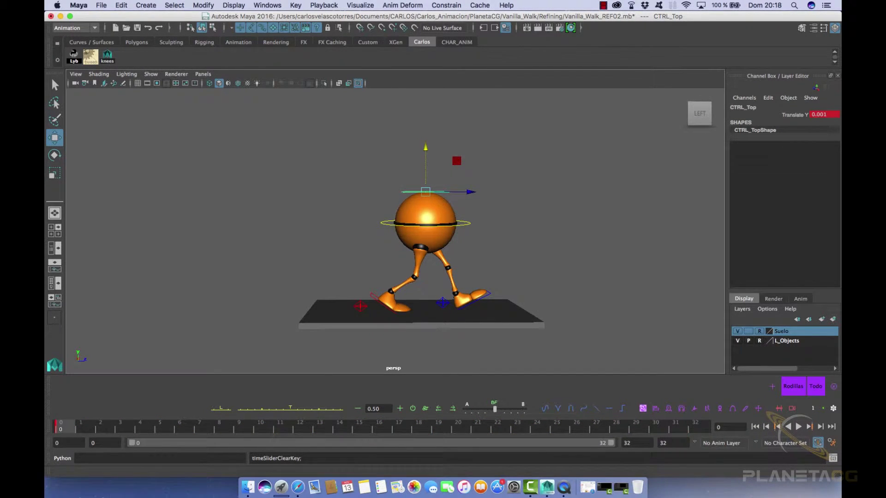
# Step: Select the main body control, isolate its Translate Y curve in the Graph Editor and select all of the curve's keys
pyautogui.click(465, 226)
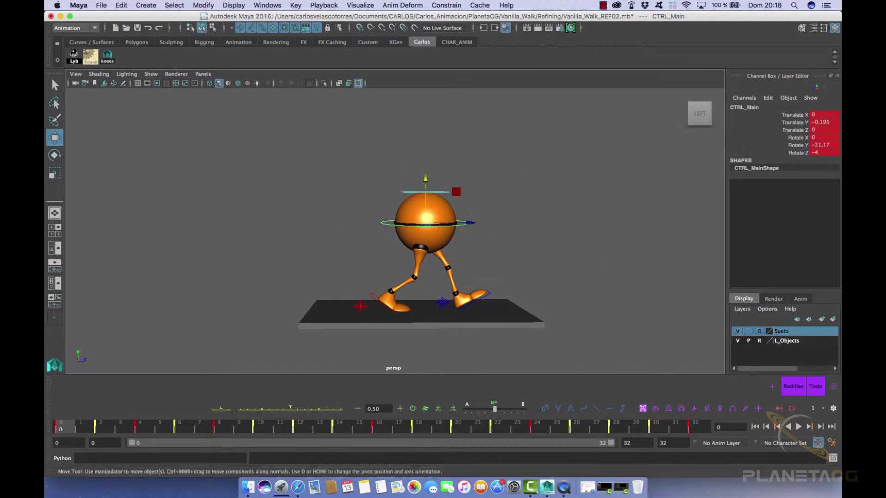
pyautogui.press('space')
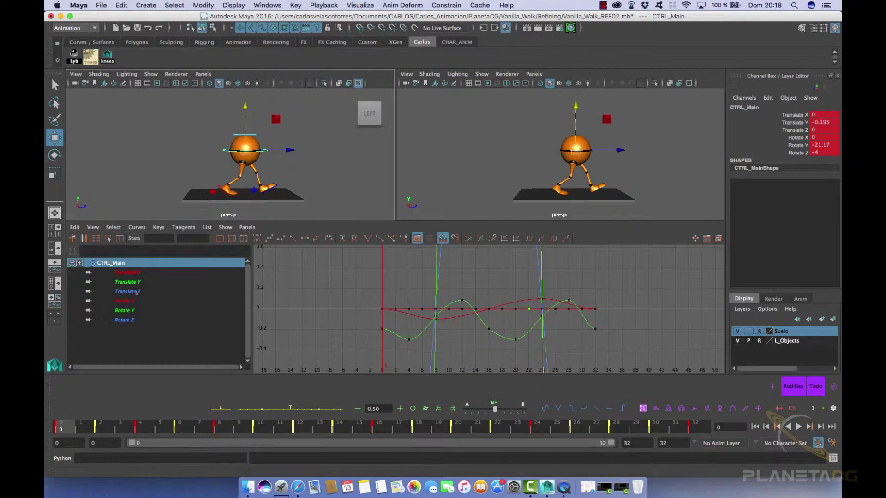
pyautogui.click(127, 282)
pyautogui.moveTo(353, 277); pyautogui.dragTo(624, 358)
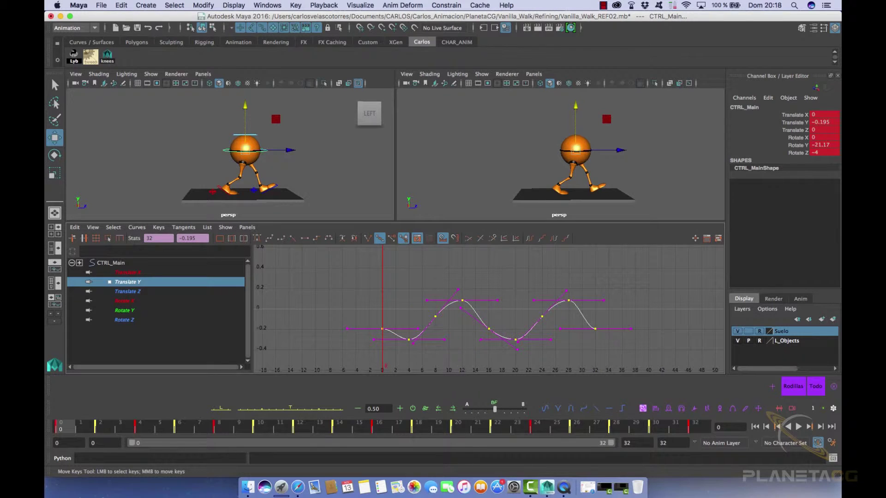
pyautogui.rightClick(150, 295)
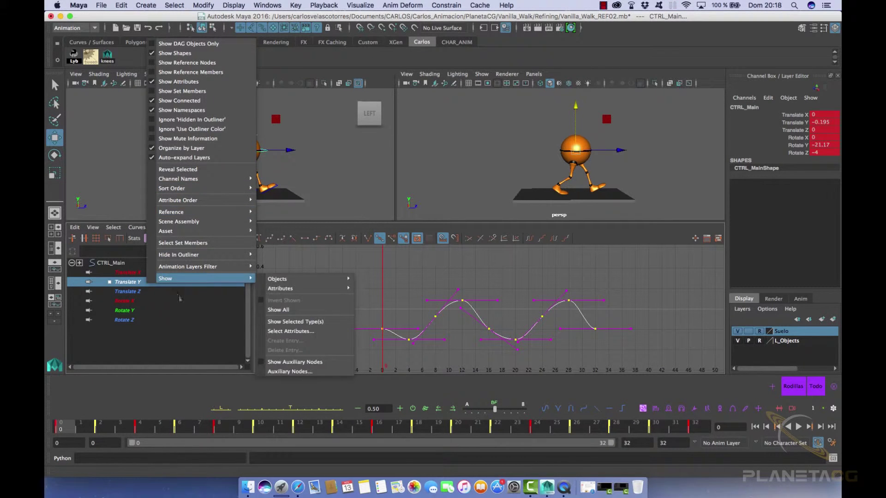
pyautogui.moveTo(207, 222)
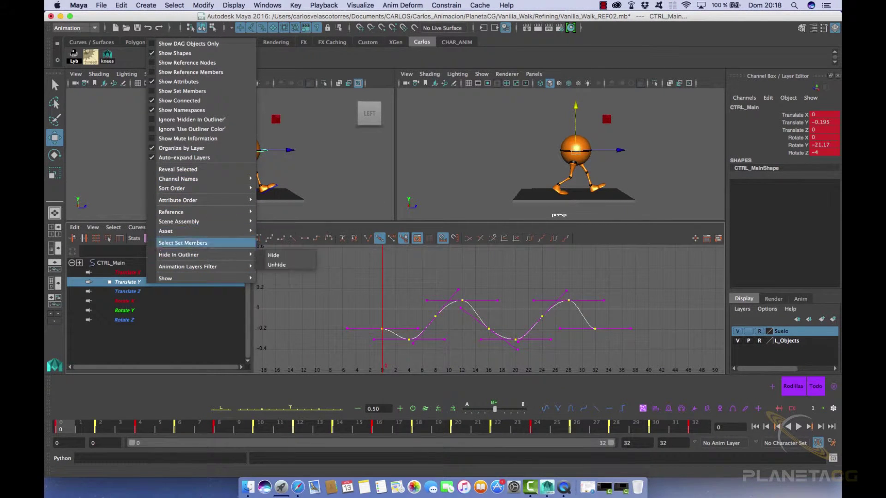
pyautogui.moveTo(203, 188)
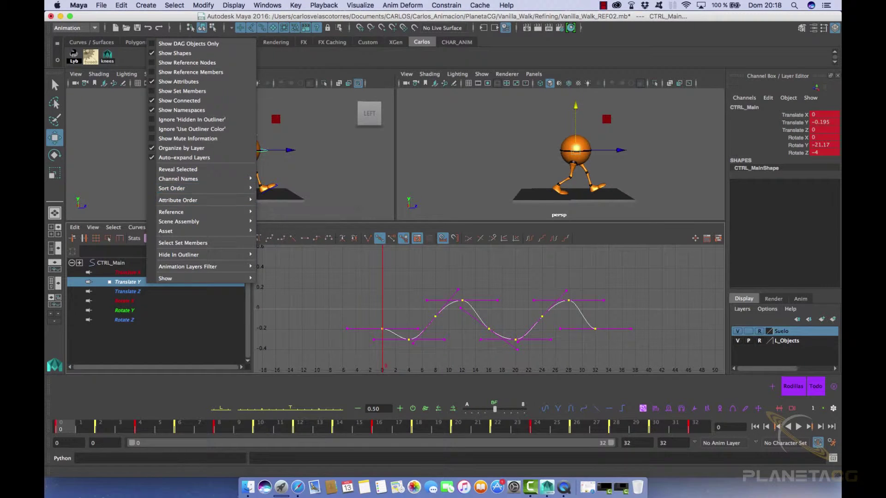
pyautogui.click(124, 292)
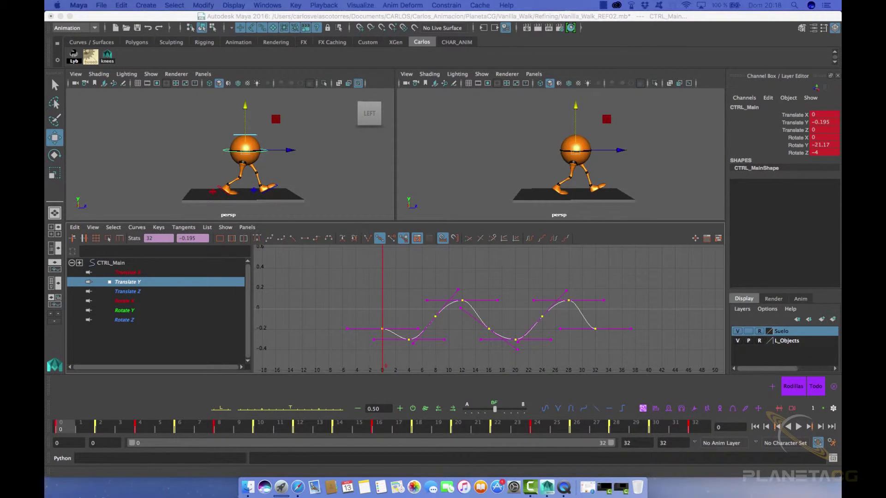
pyautogui.rightClick(139, 291)
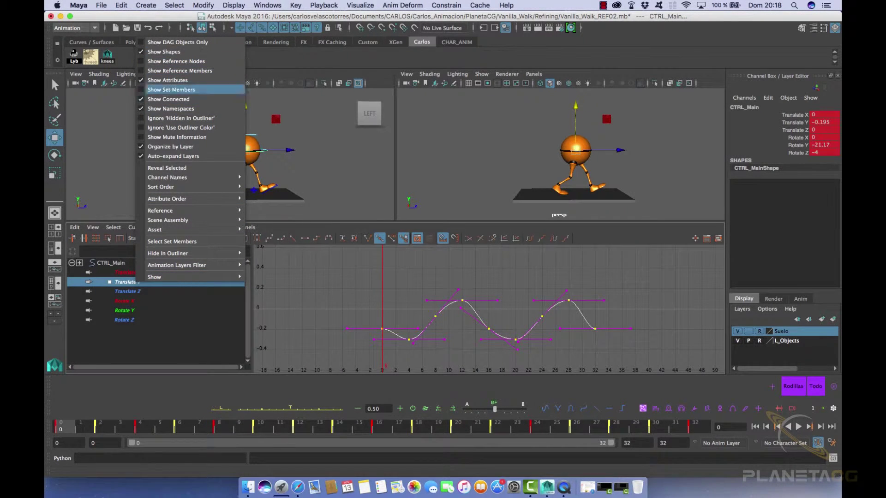
pyautogui.moveTo(175, 198)
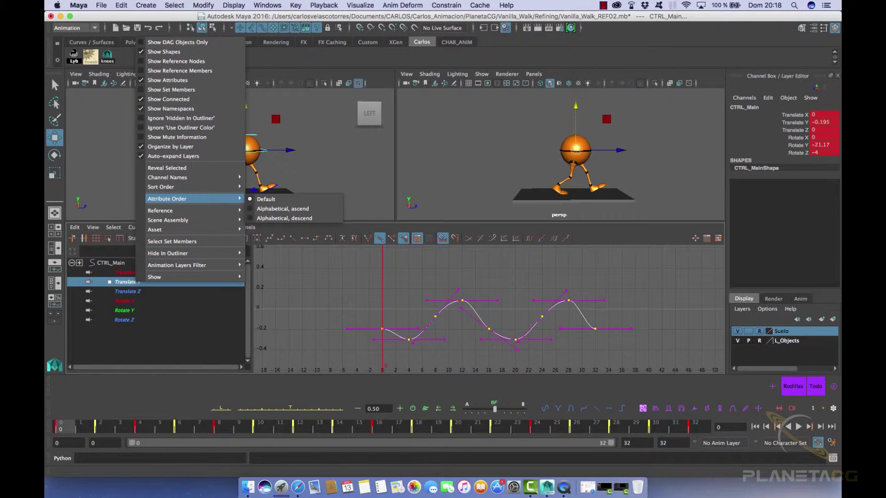
pyautogui.moveTo(628, 283); pyautogui.dragTo(650, 303)
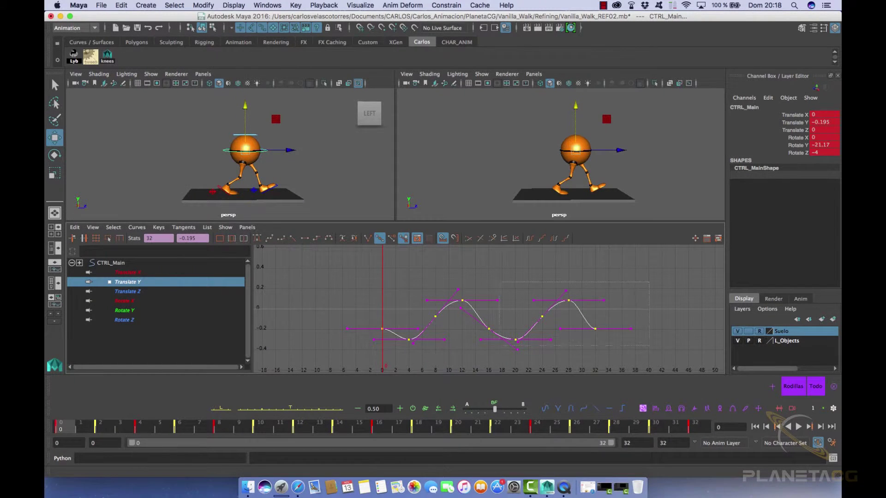
pyautogui.rightClick(447, 315)
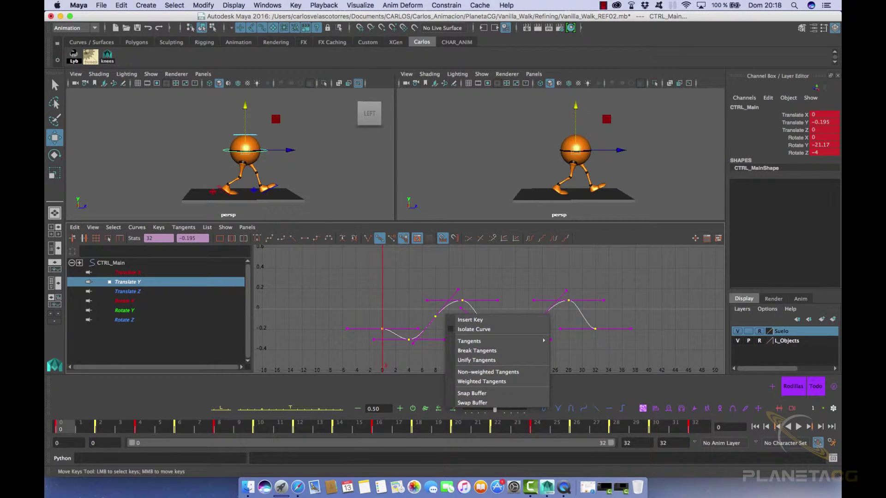
pyautogui.press('Escape')
pyautogui.rightClick(390, 329)
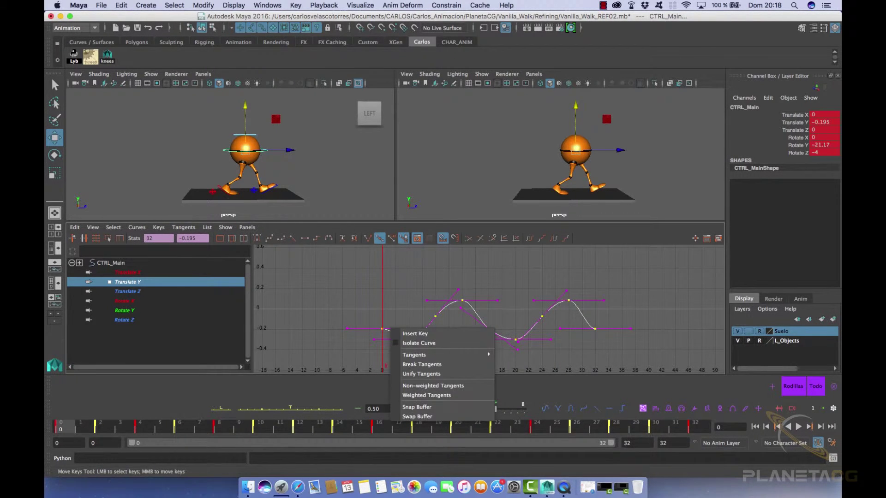
pyautogui.click(138, 288)
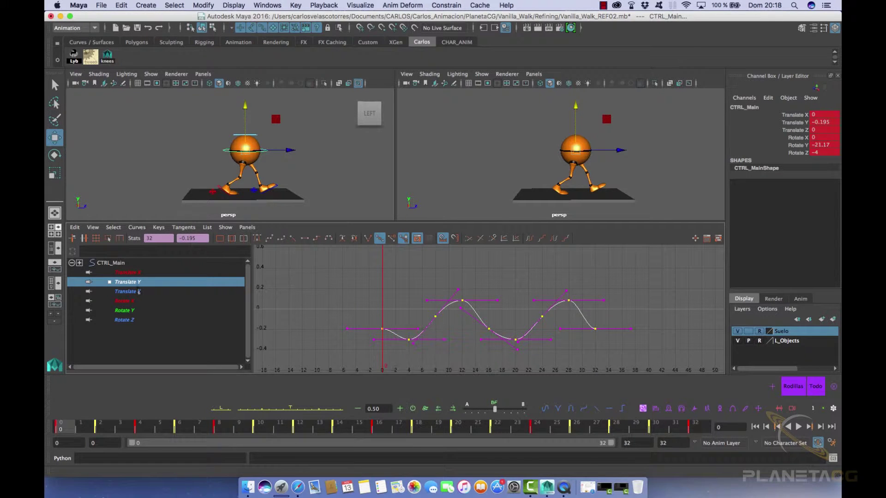
pyautogui.rightClick(127, 291)
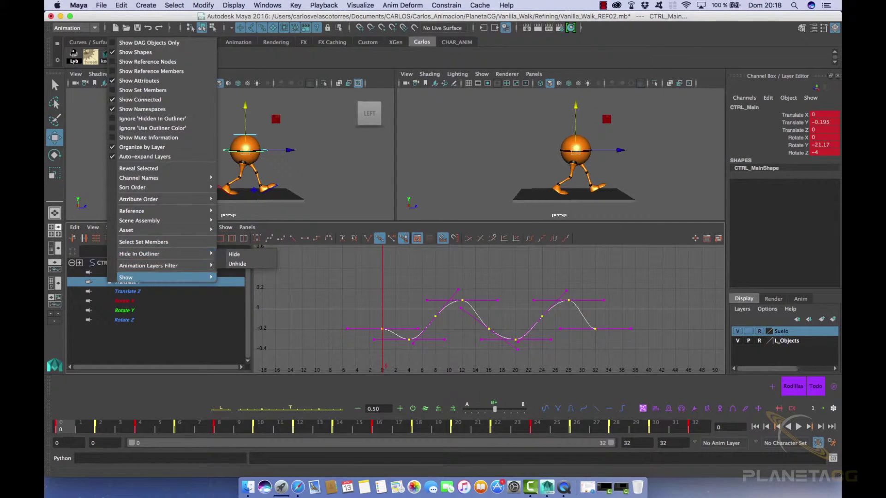
pyautogui.moveTo(152, 265)
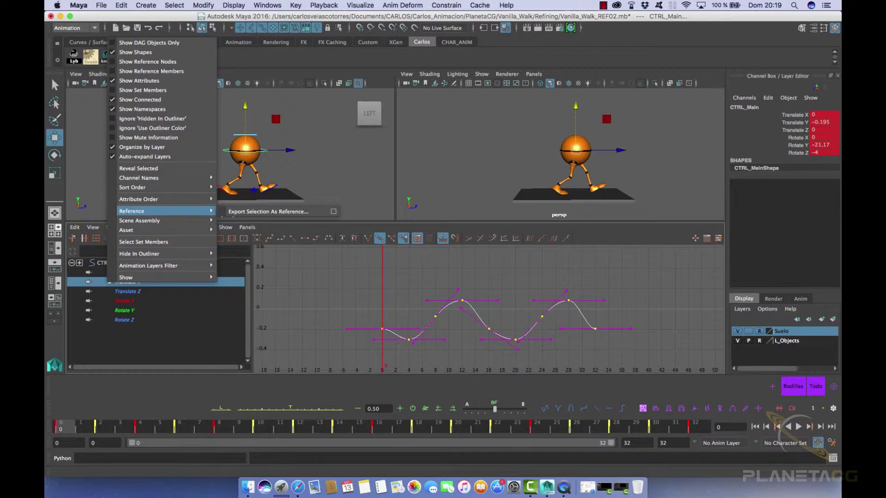
# Step: Copy the main control's selected Translate Y keys and paste them onto the top control's Translate Y channel from frame 0
pyautogui.press('Escape')
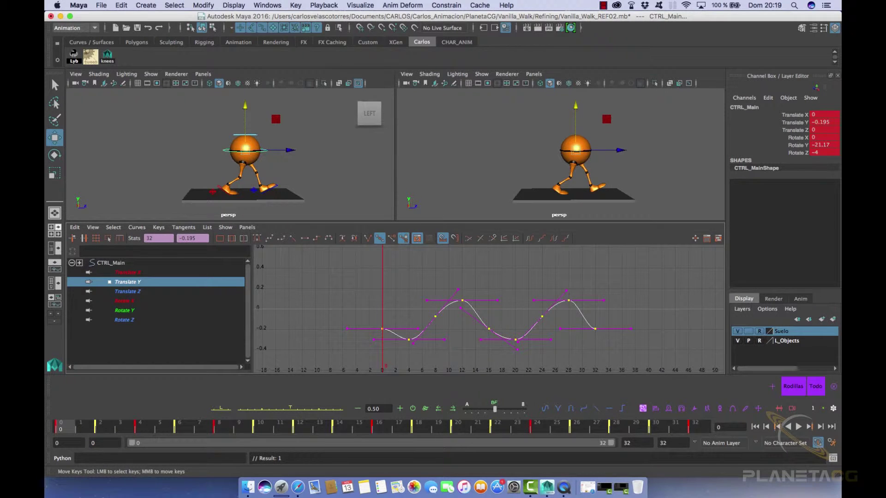
pyautogui.click(295, 177)
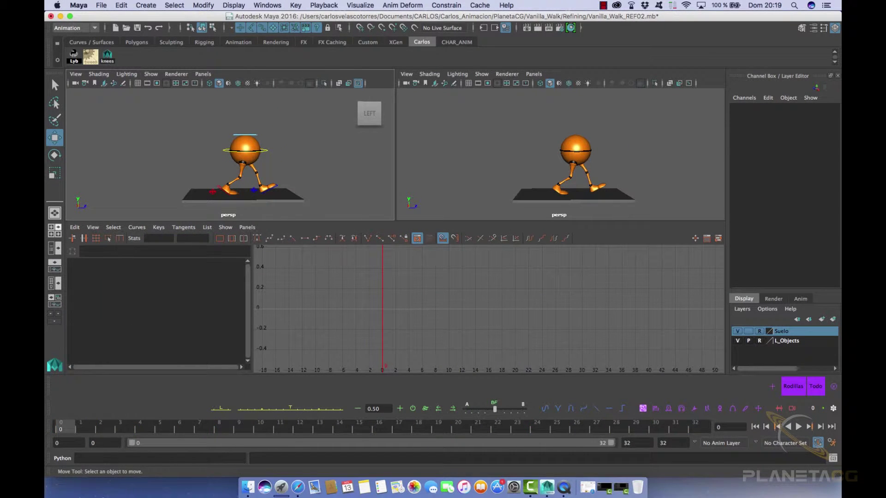
pyautogui.click(254, 134)
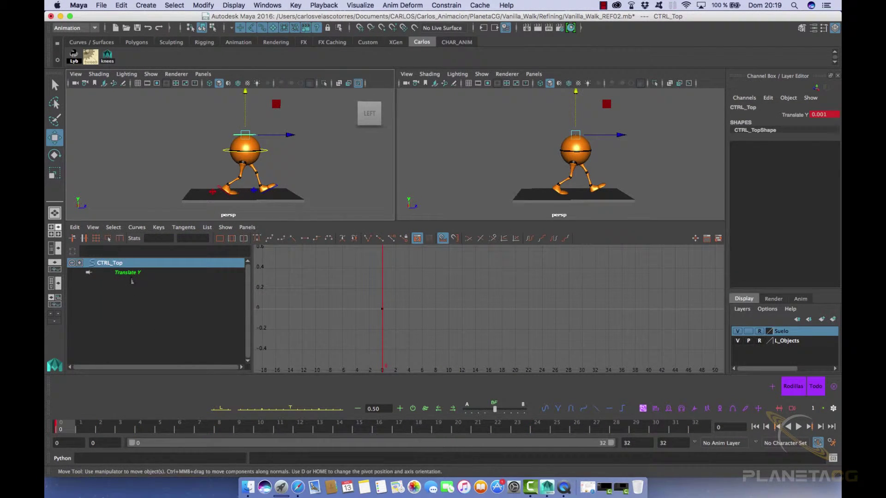
pyautogui.click(130, 272)
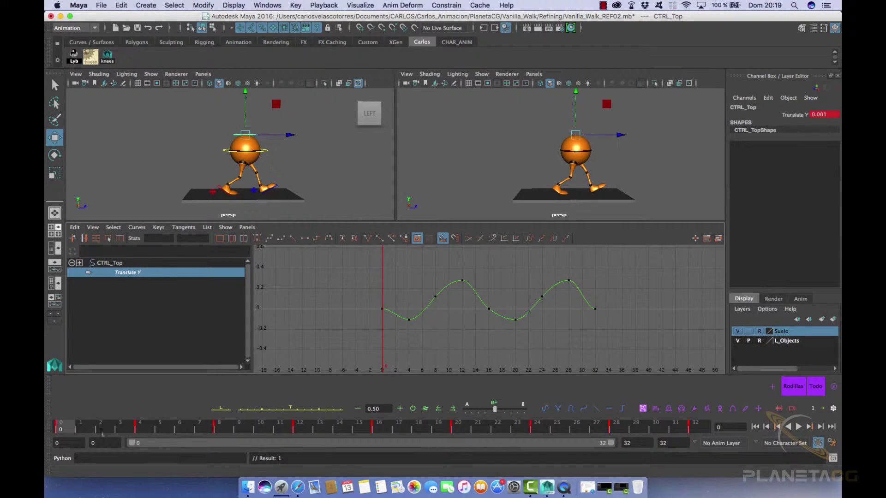
# Step: Play the walk to check how the top control's pasted Translate Y curve stretches the body, undoing a trial raise of the control
pyautogui.hotkey('alt', 'v')
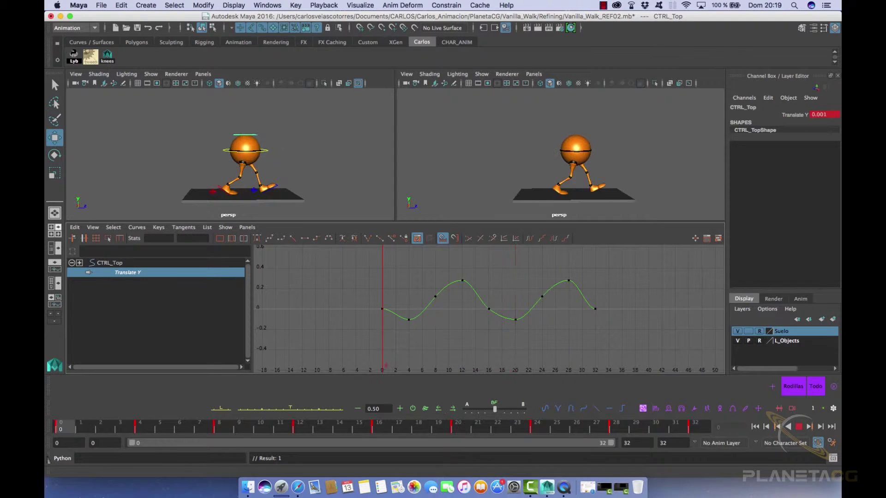
pyautogui.hotkey('alt', 'v')
pyautogui.scroll(5, 590, 120)
pyautogui.moveTo(589, 104); pyautogui.dragTo(589, 96)
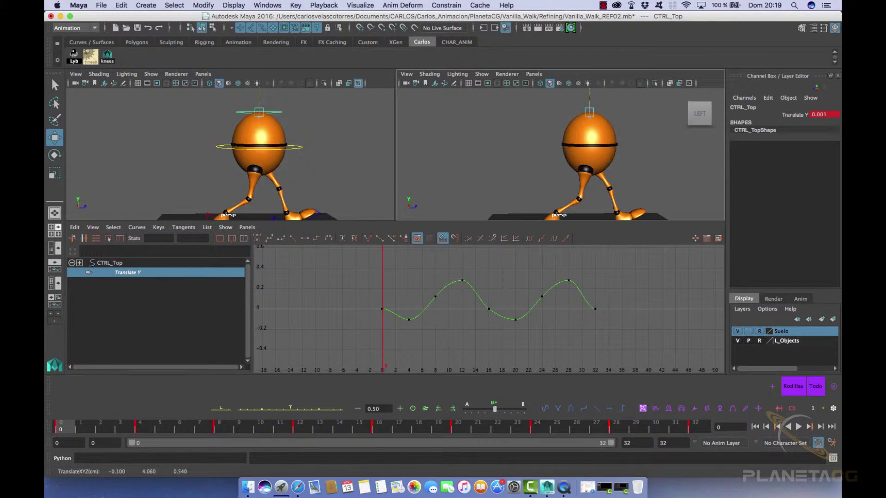
pyautogui.press('super+z')
pyautogui.keyDown('alt'); pyautogui.moveTo(563, 276); pyautogui.dragTo(493, 270, button='middle'); pyautogui.keyUp('alt')
pyautogui.hotkey('alt', 'v')
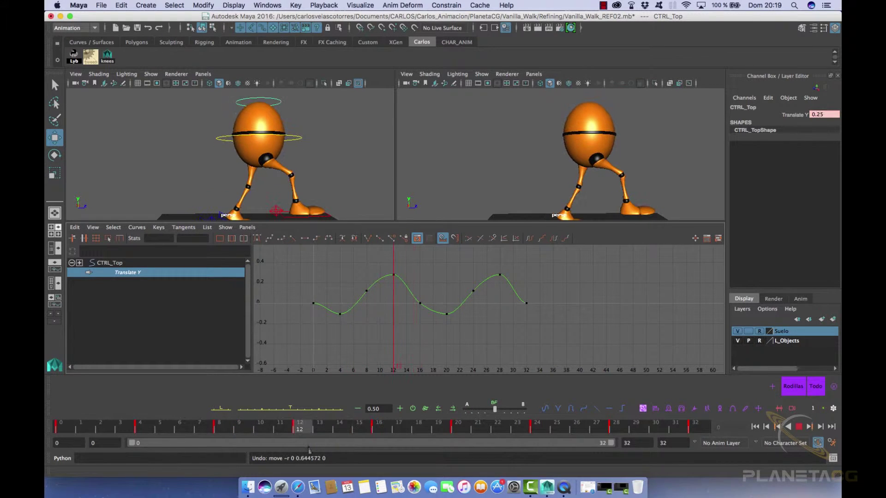
pyautogui.hotkey('alt', 'v')
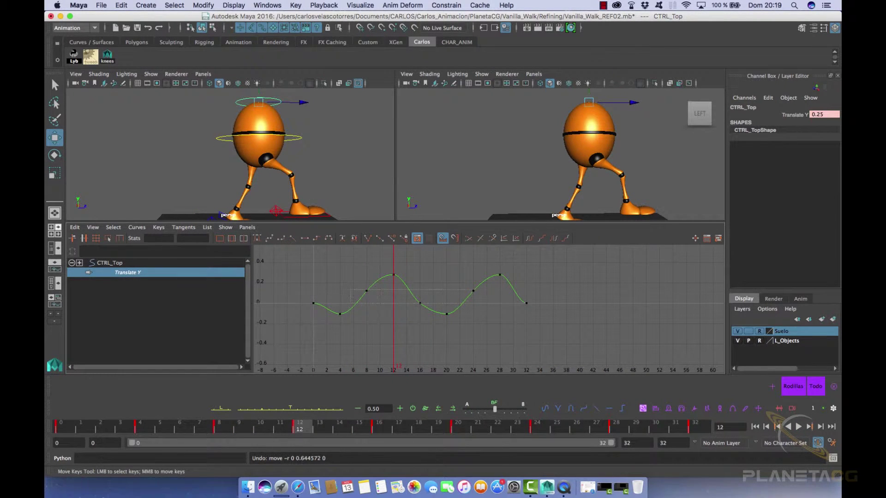
# Step: Delete the top control's Translate Y keys at frames 8, 16 and 24, and flatten the curve to peaks of about 0.07 and lows of about -0.05
pyautogui.moveTo(452, 303); pyautogui.dragTo(484, 308)
pyautogui.press('Delete')
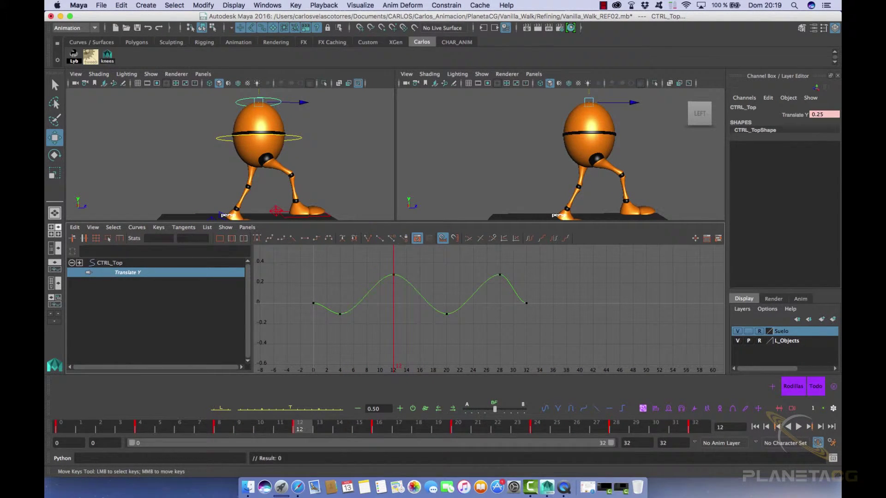
pyautogui.moveTo(506, 283); pyautogui.dragTo(506, 282)
pyautogui.moveTo(506, 282); pyautogui.dragTo(505, 301, button='middle')
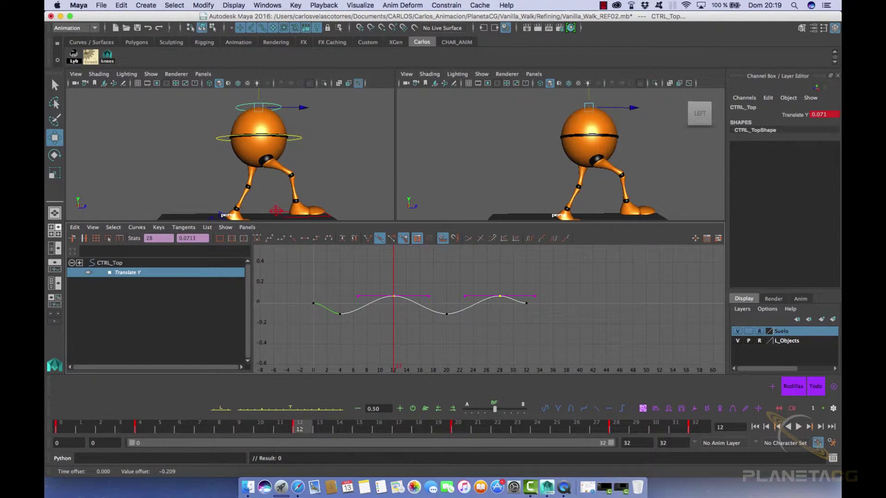
pyautogui.moveTo(350, 322); pyautogui.dragTo(454, 322)
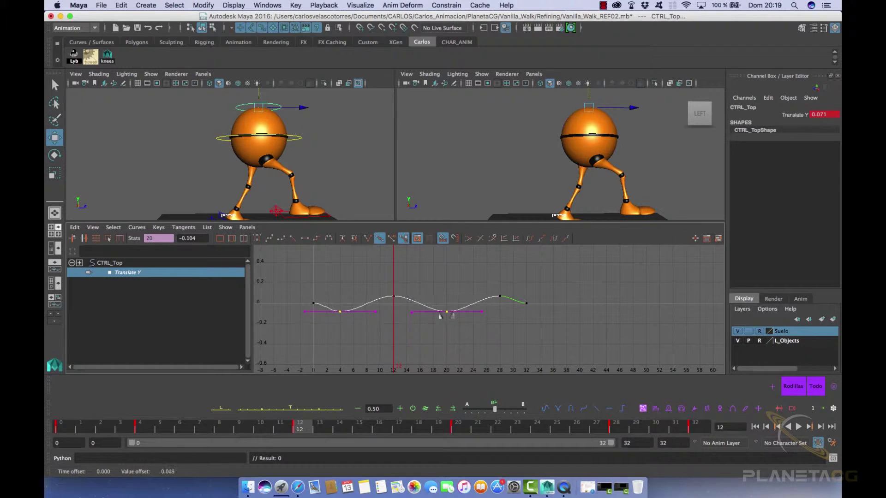
# Step: Play the walk with the flattened top control curve and return to frame 0
pyautogui.click(803, 434)
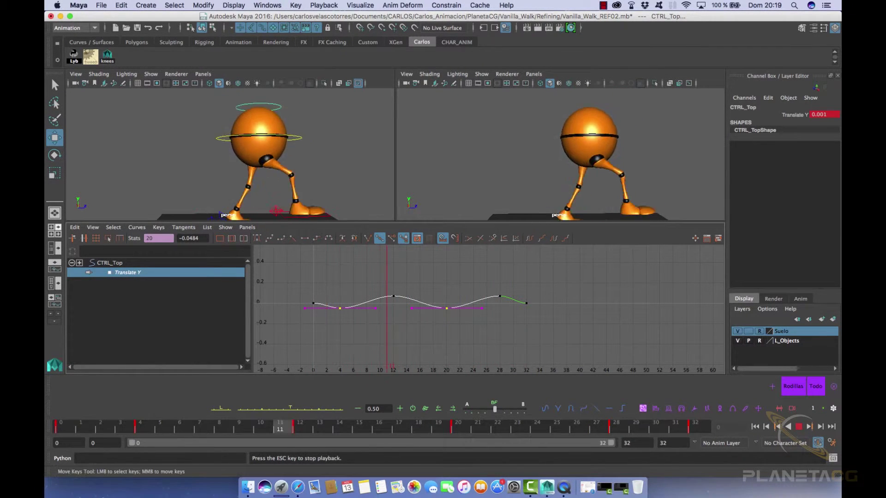
pyautogui.press('Escape')
pyautogui.click(60, 429)
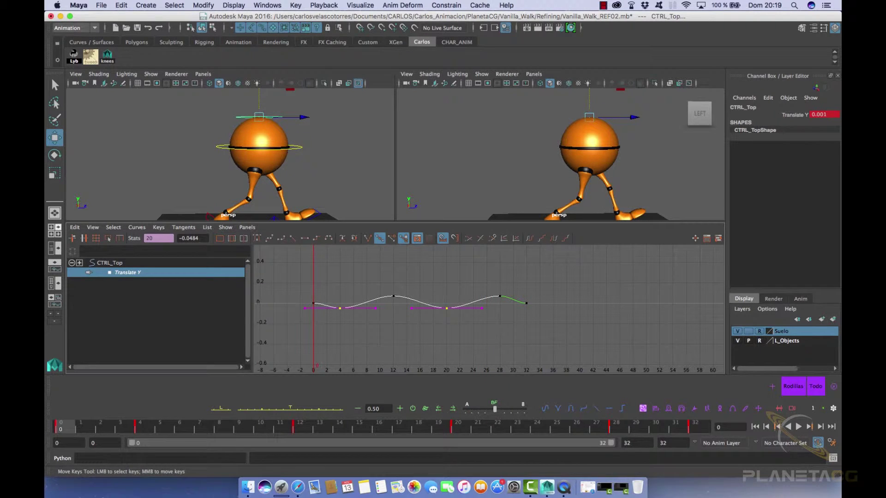
# Step: Shift all of the top control's Translate Y keys one frame later so they run from frame 1 to 33
pyautogui.moveTo(452, 336); pyautogui.dragTo(570, 325)
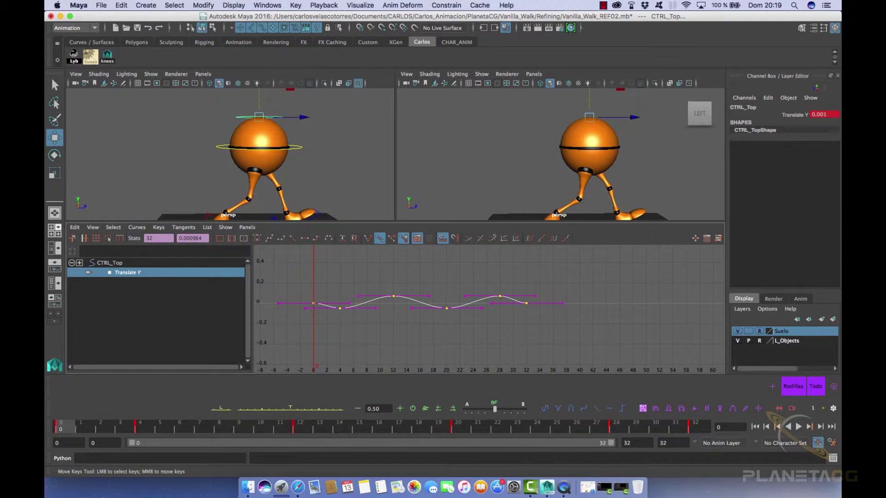
pyautogui.doubleClick(77, 432)
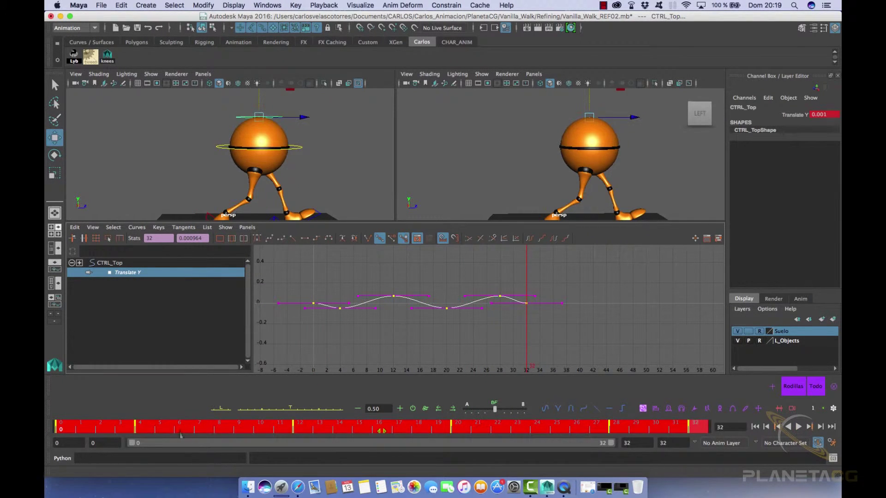
pyautogui.click(387, 434)
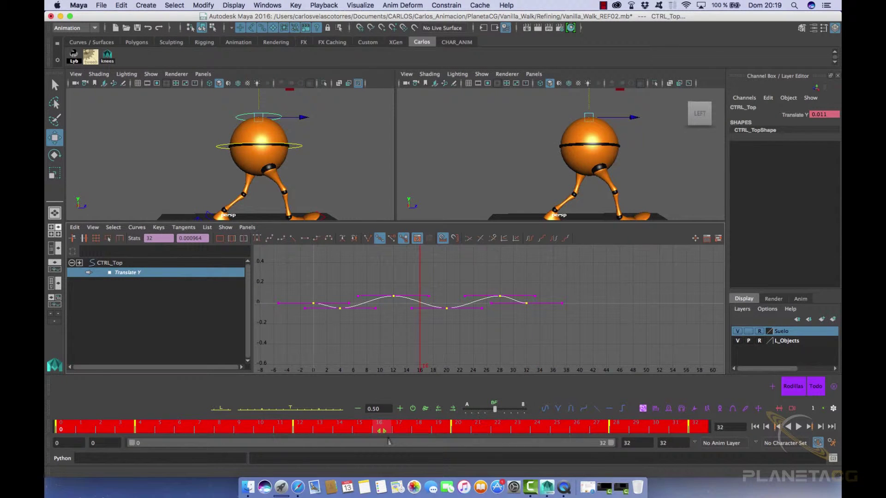
pyautogui.moveTo(390, 438); pyautogui.dragTo(402, 439)
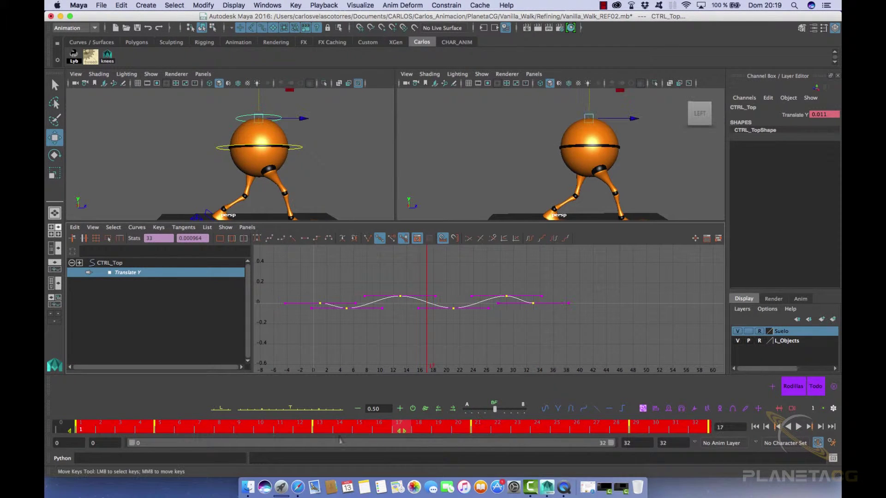
pyautogui.click(63, 432)
pyautogui.click(172, 434)
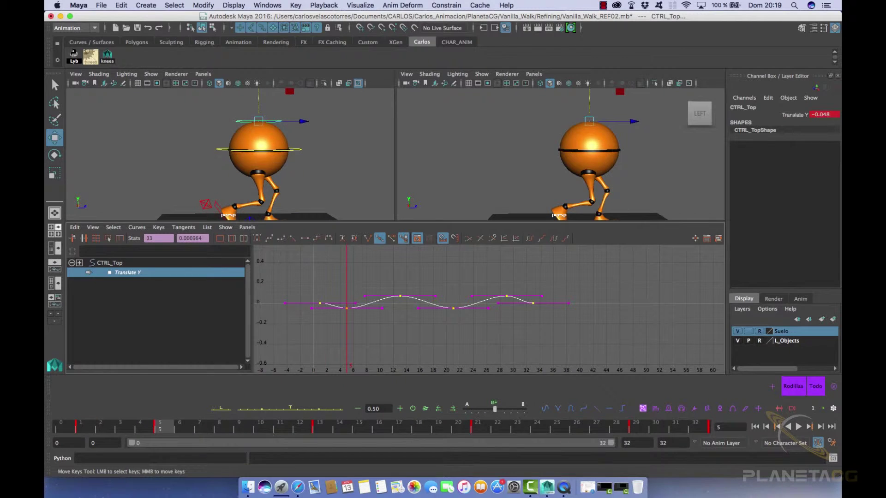
# Step: Play the walk from frame 0 in the enlarged perspective view and check the delayed body motion from a three-quarter angle
pyautogui.hotkey('alt', 'shift', 'v')
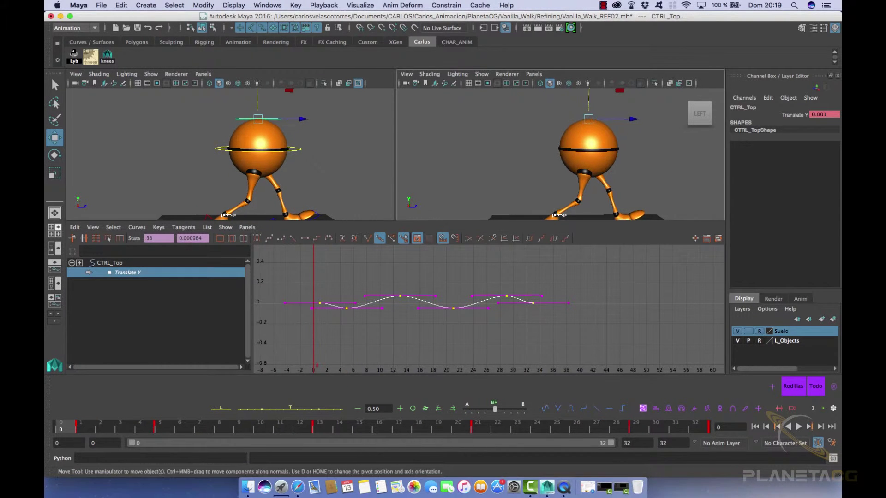
pyautogui.press('space')
pyautogui.hotkey('alt', 'v')
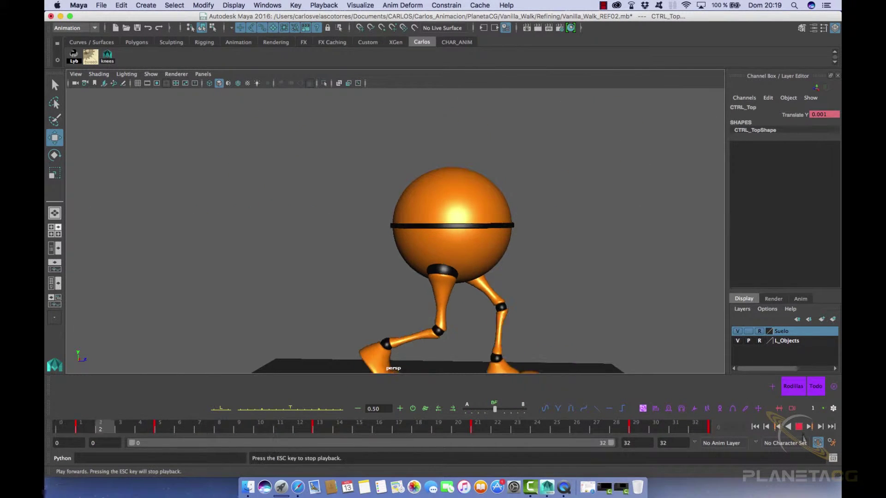
pyautogui.keyDown('alt'); pyautogui.moveTo(466, 254); pyautogui.dragTo(341, 268); pyautogui.keyUp('alt')
pyautogui.scroll(-5, 341, 267)
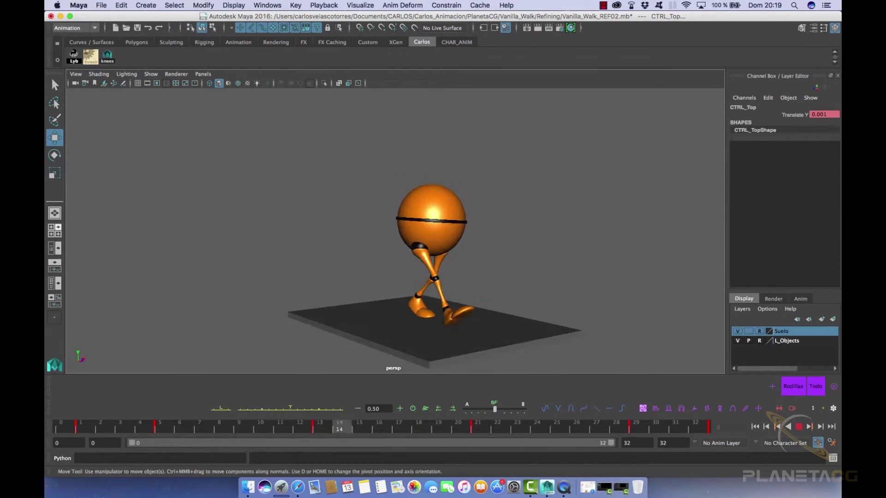
pyautogui.hotkey('alt', 'v')
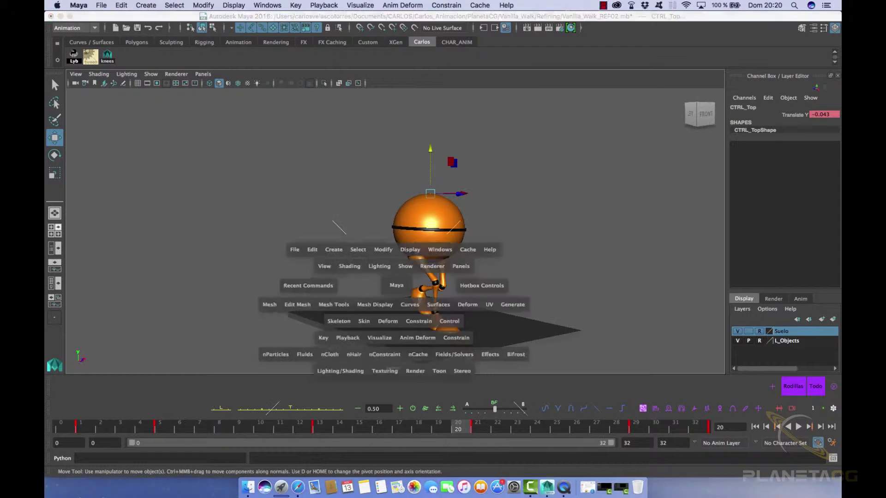
# Step: Add a Translate Y key on the top control at frame 0 and raise it to about 0.006
pyautogui.press('space')
pyautogui.press('space')
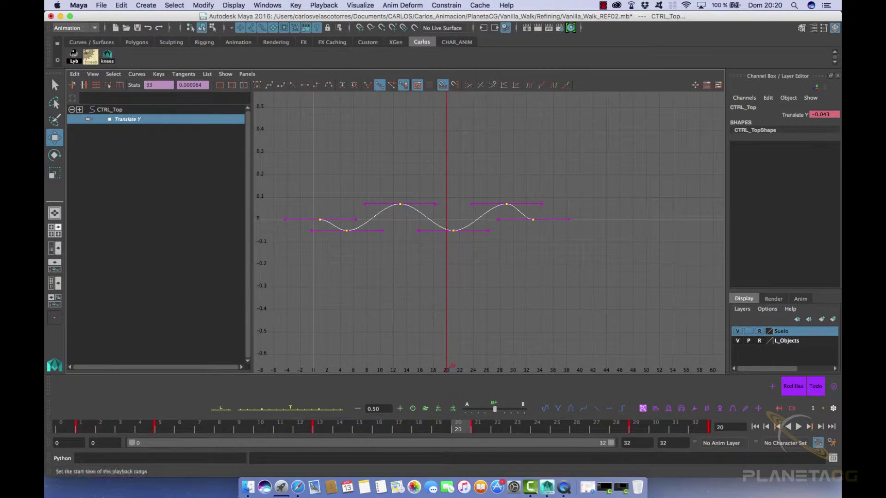
pyautogui.click(68, 432)
pyautogui.keyDown('alt'); pyautogui.moveTo(449, 267); pyautogui.dragTo(552, 286, button='middle'); pyautogui.keyUp('alt')
pyautogui.keyDown('alt'); pyautogui.moveTo(552, 286); pyautogui.dragTo(530, 292, button='right'); pyautogui.keyUp('alt')
pyautogui.keyDown('alt'); pyautogui.moveTo(530, 292); pyautogui.dragTo(588, 295, button='middle'); pyautogui.keyUp('alt')
pyautogui.keyDown('alt'); pyautogui.moveTo(588, 295); pyautogui.dragTo(600, 240, button='right'); pyautogui.keyUp('alt')
pyautogui.moveTo(395, 258); pyautogui.dragTo(431, 279)
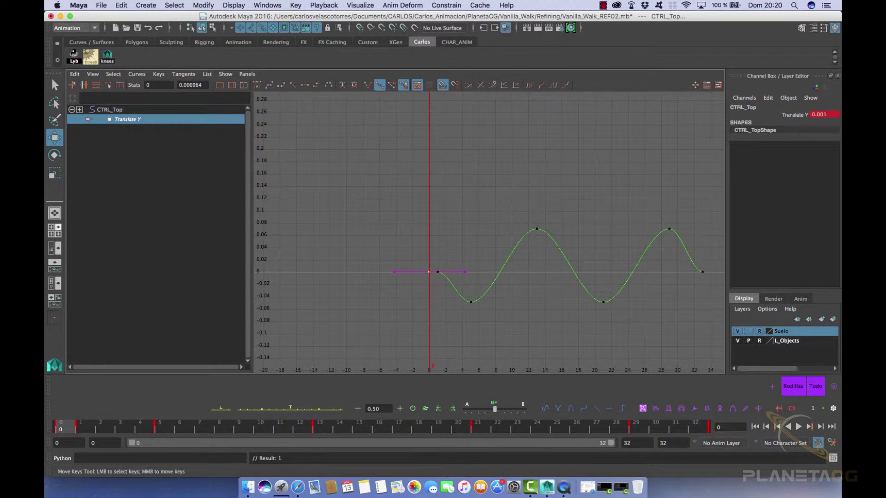
pyautogui.keyDown('alt'); pyautogui.keyDown('shift'); pyautogui.moveTo(430, 275); pyautogui.dragTo(596, 274, button='right'); pyautogui.keyUp('shift'); pyautogui.keyUp('alt')
pyautogui.keyDown('alt'); pyautogui.moveTo(596, 272); pyautogui.dragTo(838, 268, button='middle'); pyautogui.keyUp('alt')
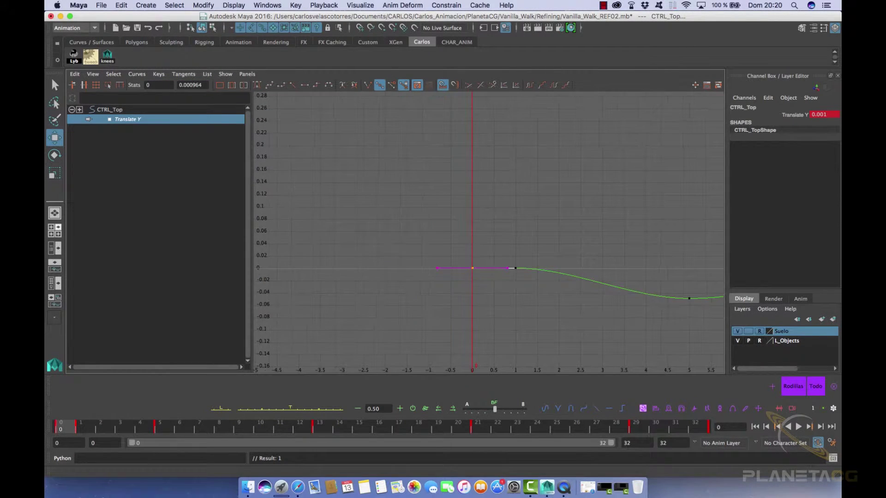
pyautogui.moveTo(474, 267); pyautogui.dragTo(474, 263, button='middle')
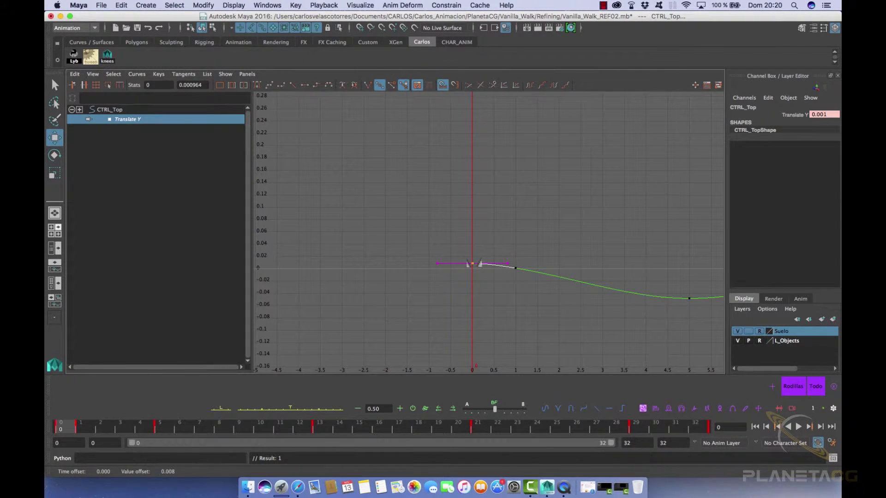
# Step: Play the walk in the enlarged perspective view to check the body motion with the raised first key
pyautogui.press('space')
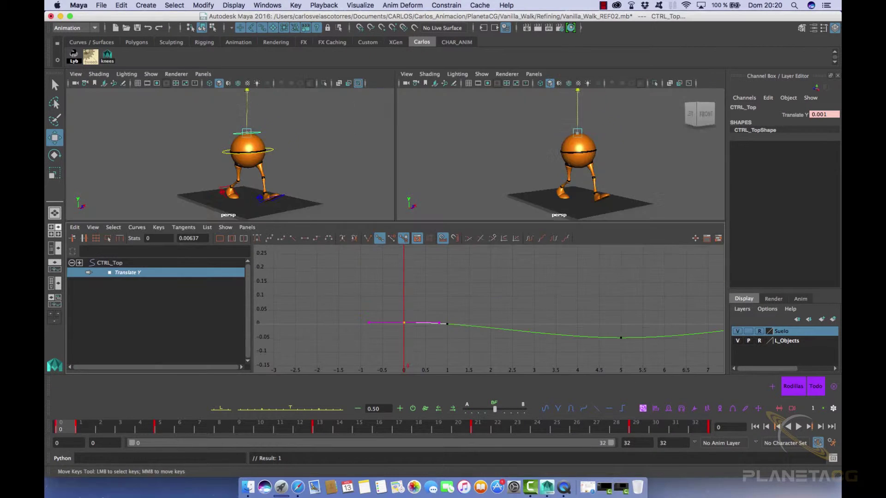
pyautogui.press('space')
pyautogui.click(799, 427)
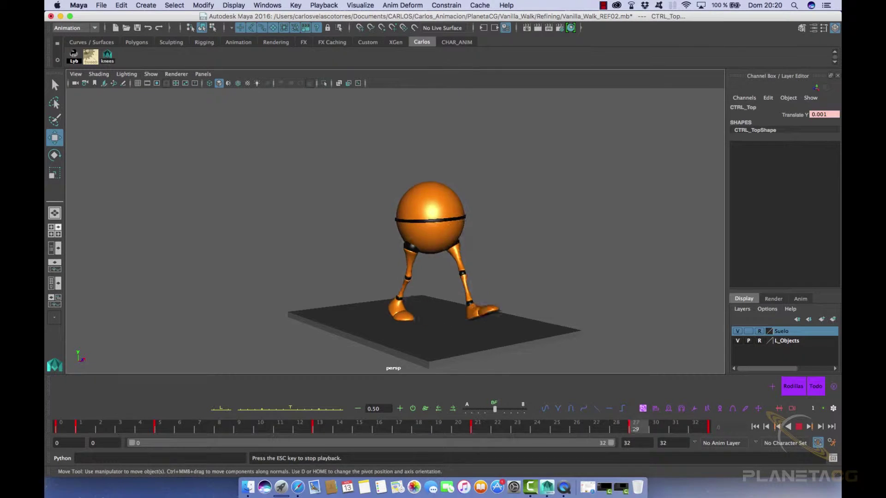
pyautogui.keyDown('alt'); pyautogui.moveTo(401, 231); pyautogui.dragTo(447, 230); pyautogui.keyUp('alt')
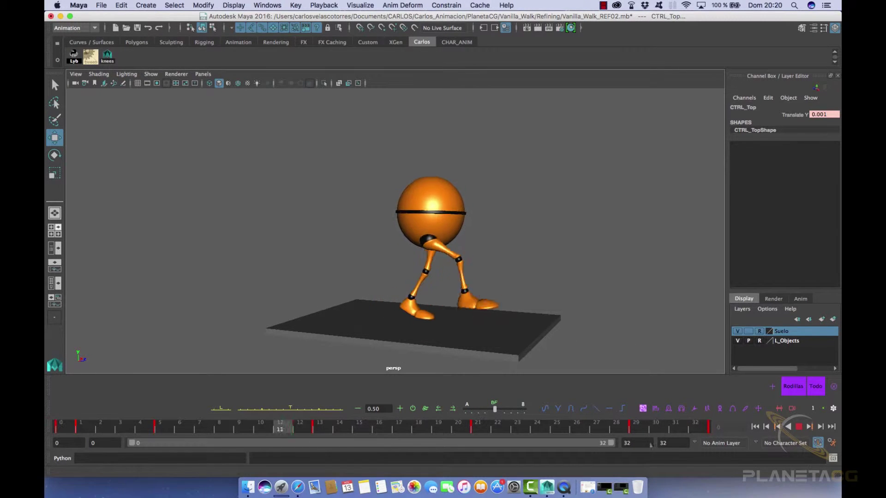
# Step: Insert a Translate Y key at frame 32 on the top control's curve, at a value of about 0.04
pyautogui.click(701, 433)
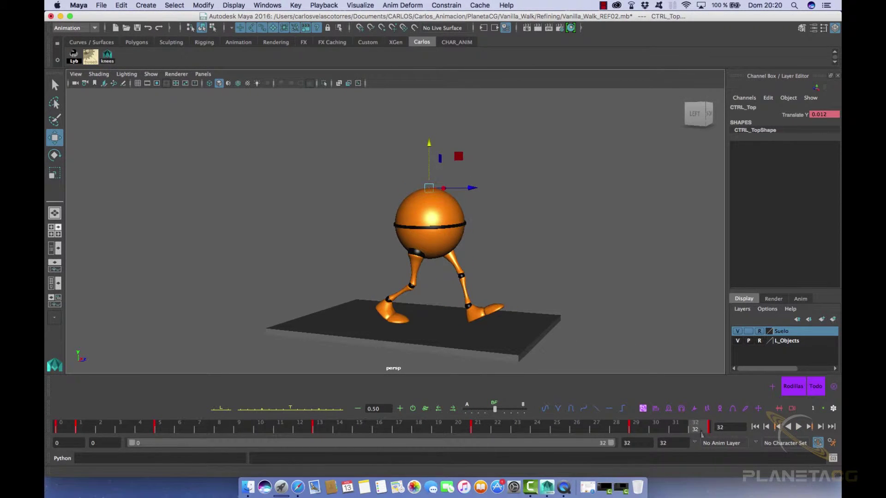
pyautogui.press('space')
pyautogui.keyDown('alt'); pyautogui.moveTo(610, 309); pyautogui.dragTo(219, 327, button='middle'); pyautogui.keyUp('alt')
pyautogui.keyDown('alt'); pyautogui.keyDown('shift'); pyautogui.moveTo(219, 327); pyautogui.dragTo(176, 326, button='right'); pyautogui.keyUp('shift'); pyautogui.keyUp('alt')
pyautogui.keyDown('alt'); pyautogui.moveTo(595, 318); pyautogui.dragTo(464, 319, button='middle'); pyautogui.keyUp('alt')
pyautogui.keyDown('alt'); pyautogui.moveTo(465, 319); pyautogui.dragTo(549, 319, button='right'); pyautogui.keyUp('alt')
pyautogui.moveTo(436, 261); pyautogui.dragTo(613, 353)
pyautogui.moveTo(557, 336)
pyautogui.mouseDown(button='right')
pyautogui.moveTo(572, 349)
pyautogui.moveTo(572, 340)
pyautogui.mouseUp(button='right')
pyautogui.hotkey('alt', 'v')
# Step: Play the walk from frame 0 to check how the body's motion loops, and stop the playback
pyautogui.press('space')
pyautogui.click(800, 427)
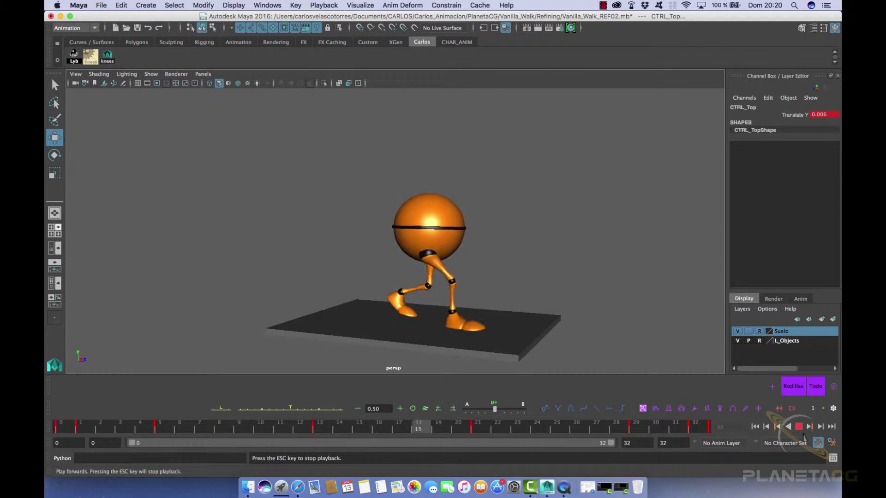
pyautogui.keyDown('alt'); pyautogui.moveTo(503, 268); pyautogui.dragTo(545, 271); pyautogui.keyUp('alt')
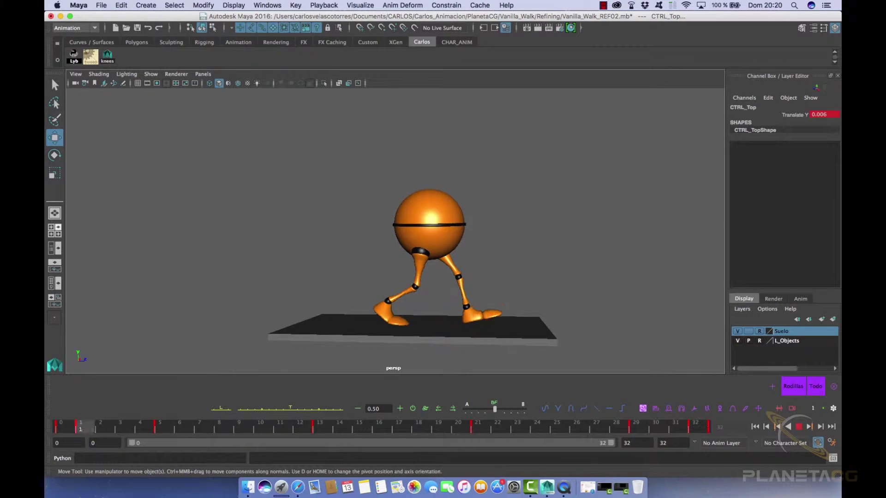
pyautogui.hotkey('alt', 'v')
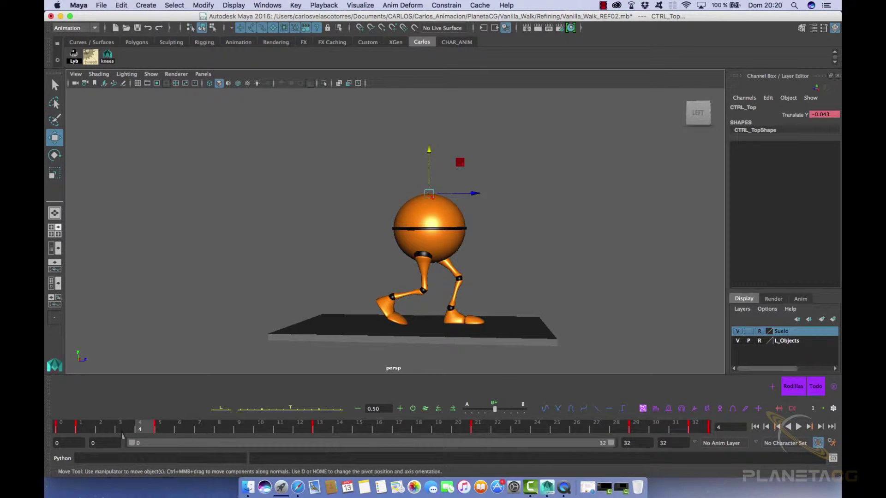
pyautogui.click(66, 431)
pyautogui.hotkey('alt', 'v')
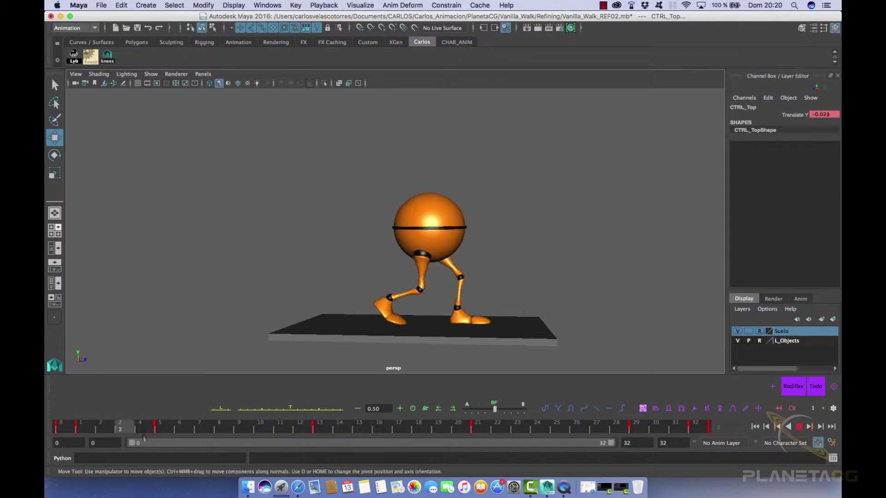
pyautogui.press('Escape')
# Step: Examine the looping walk in a closer side view of the whole character
pyautogui.keyDown('alt'); pyautogui.moveTo(191, 291); pyautogui.dragTo(166, 291); pyautogui.keyUp('alt')
pyautogui.keyDown('alt'); pyautogui.moveTo(289, 309); pyautogui.dragTo(276, 309); pyautogui.keyUp('alt')
pyautogui.keyDown('alt'); pyautogui.moveTo(276, 309); pyautogui.dragTo(300, 309, button='right'); pyautogui.keyUp('alt')
pyautogui.keyDown('alt'); pyautogui.moveTo(300, 309); pyautogui.dragTo(295, 304); pyautogui.keyUp('alt')
pyautogui.keyDown('alt'); pyautogui.moveTo(295, 304); pyautogui.dragTo(277, 280, button='middle'); pyautogui.keyUp('alt')
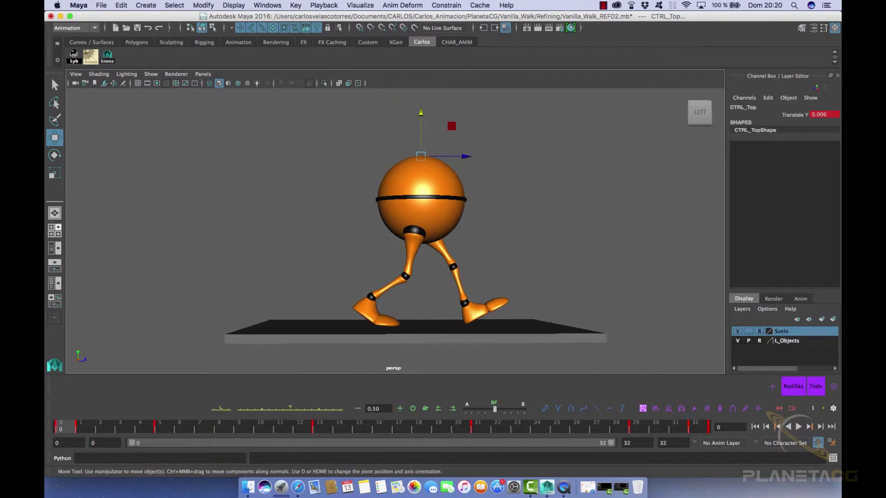
pyautogui.hotkey('alt', 'v')
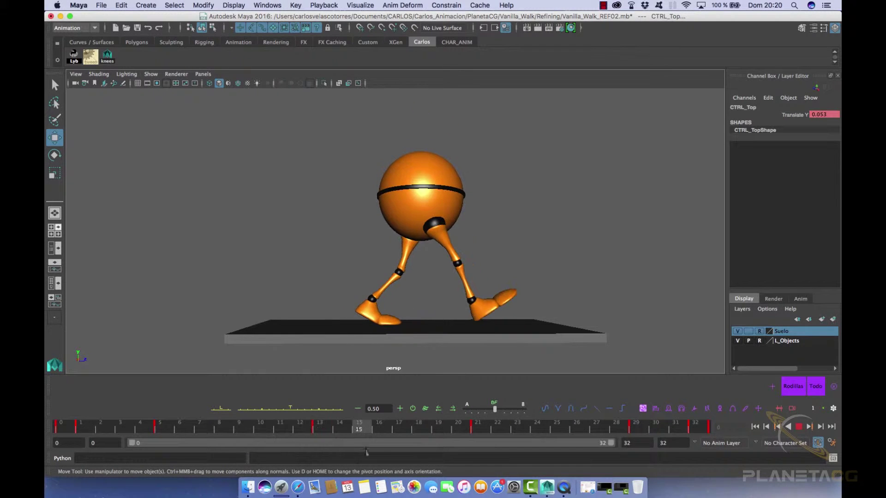
pyautogui.hotkey('alt', 'v')
# Step: Play and scrub the walk in a close side view of the legs, examining the front foot's landing around frames 17 to 19
pyautogui.keyDown('alt'); pyautogui.moveTo(495, 338); pyautogui.dragTo(402, 290, button='middle'); pyautogui.keyUp('alt')
pyautogui.keyDown('alt'); pyautogui.moveTo(402, 291); pyautogui.dragTo(510, 329, button='right'); pyautogui.keyUp('alt')
pyautogui.press('space')
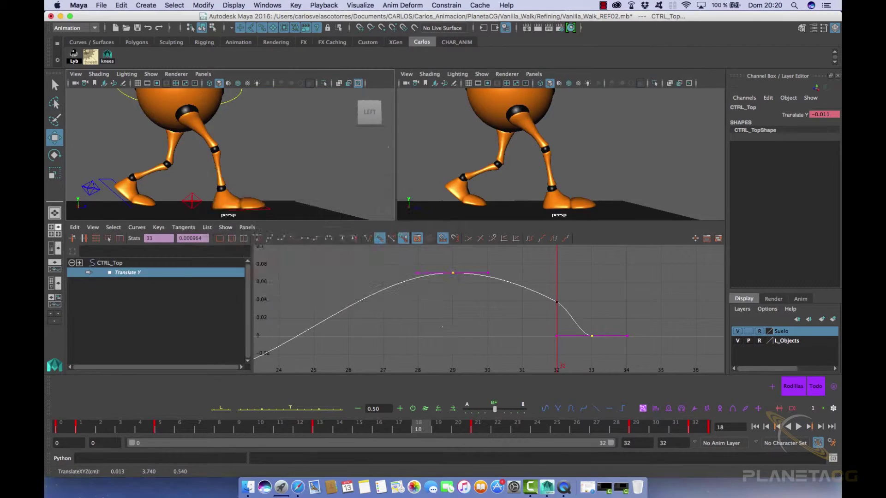
pyautogui.press('space')
pyautogui.keyDown('alt'); pyautogui.moveTo(389, 240); pyautogui.dragTo(376, 233); pyautogui.keyUp('alt')
pyautogui.click(798, 427)
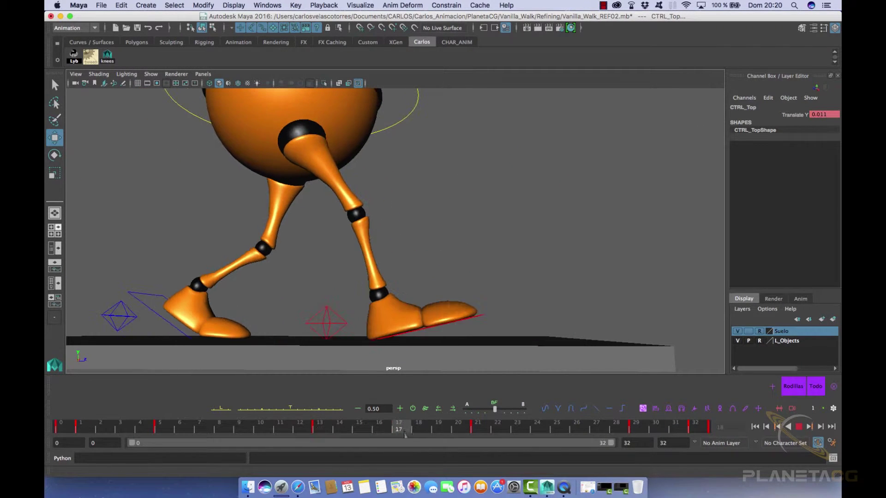
pyautogui.moveTo(449, 434)
pyautogui.mouseDown()
pyautogui.moveTo(404, 442)
pyautogui.moveTo(450, 442)
pyautogui.mouseUp()
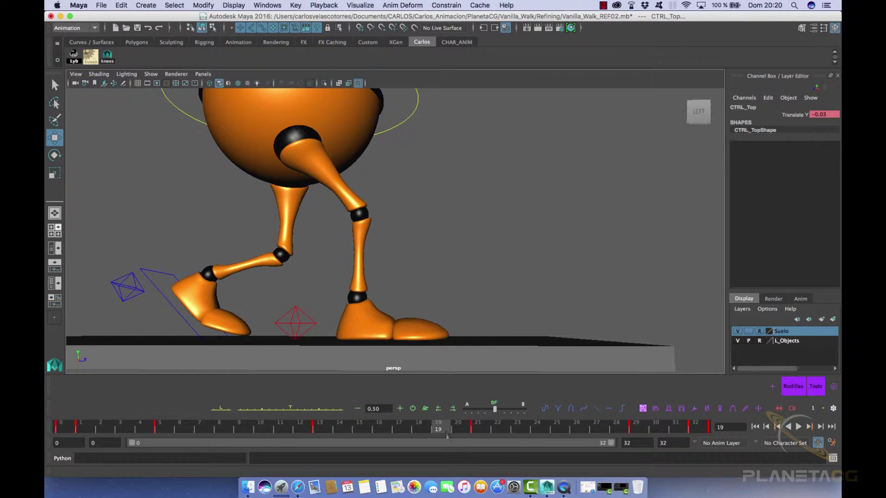
# Step: Set the right heel control's Toe Roll to -13.5 at frame 18 and about -13.1 at frame 16, undoing a trial roll at frame 19
pyautogui.click(305, 324)
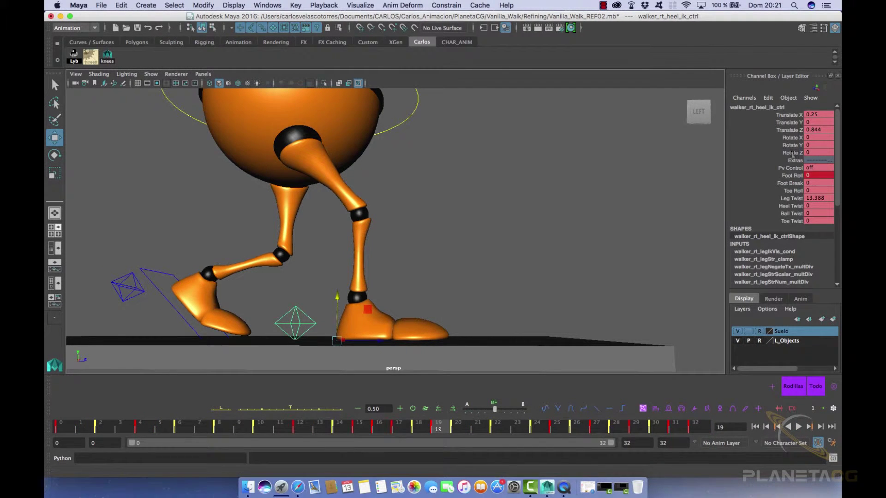
pyautogui.click(795, 192)
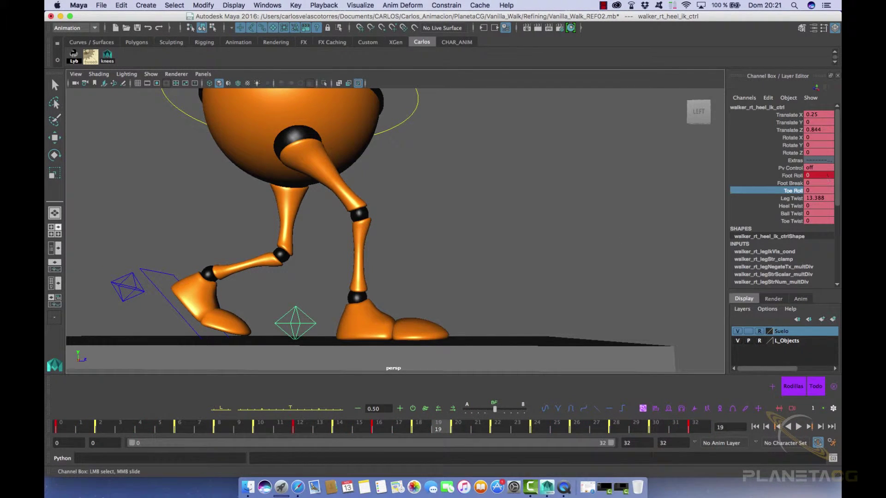
pyautogui.moveTo(554, 240); pyautogui.dragTo(492, 240, button='middle')
pyautogui.press('super+z')
pyautogui.press('.')
pyautogui.press(',')
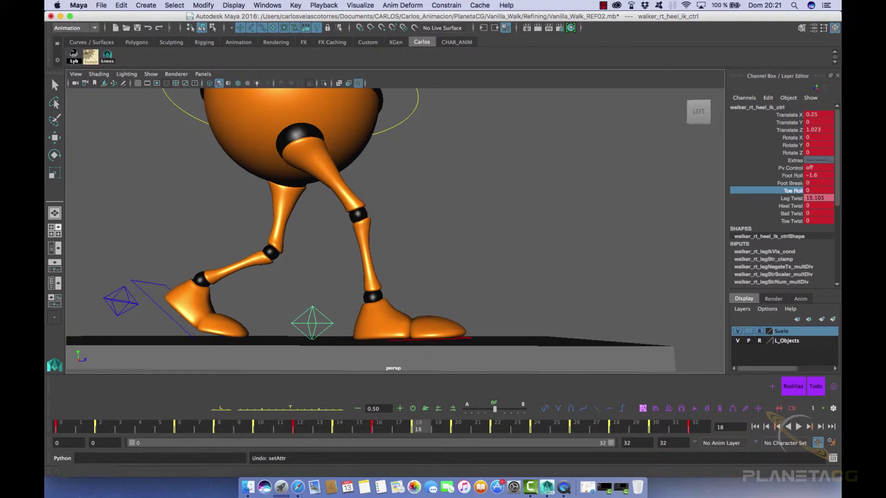
pyautogui.moveTo(554, 240); pyautogui.dragTo(492, 240, button='middle')
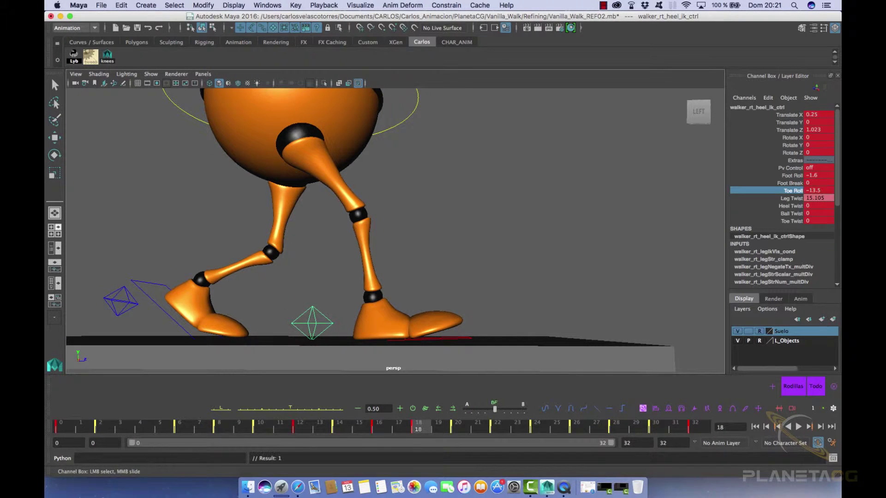
pyautogui.press(',')
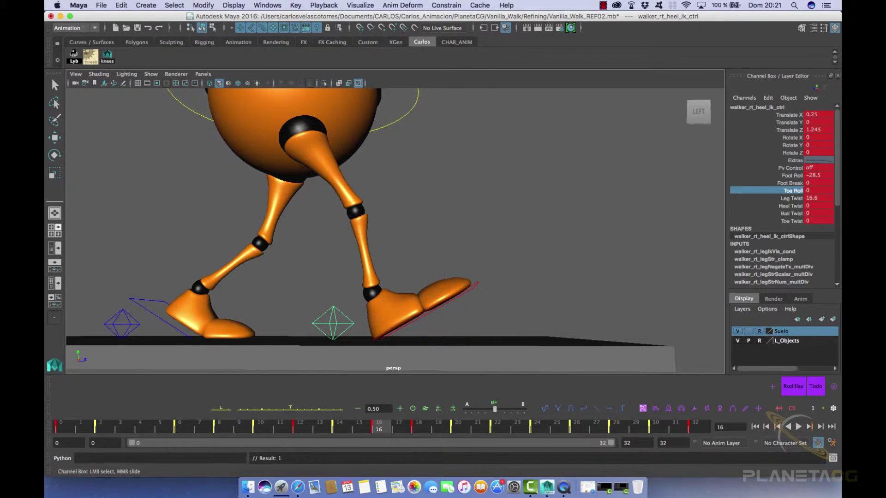
pyautogui.moveTo(554, 240); pyautogui.dragTo(494, 239, button='middle')
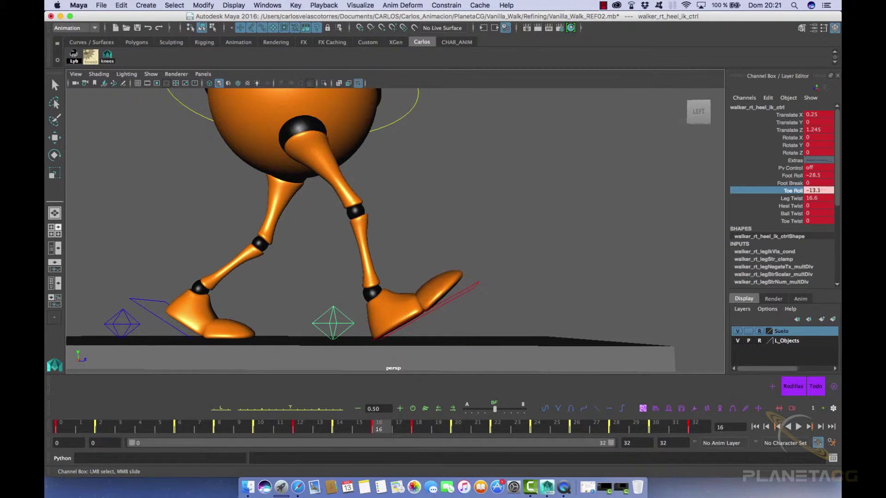
# Step: Scrub and play the walk to check the right foot's raised toes as it lands
pyautogui.moveTo(405, 429); pyautogui.dragTo(448, 418)
pyautogui.click(799, 426)
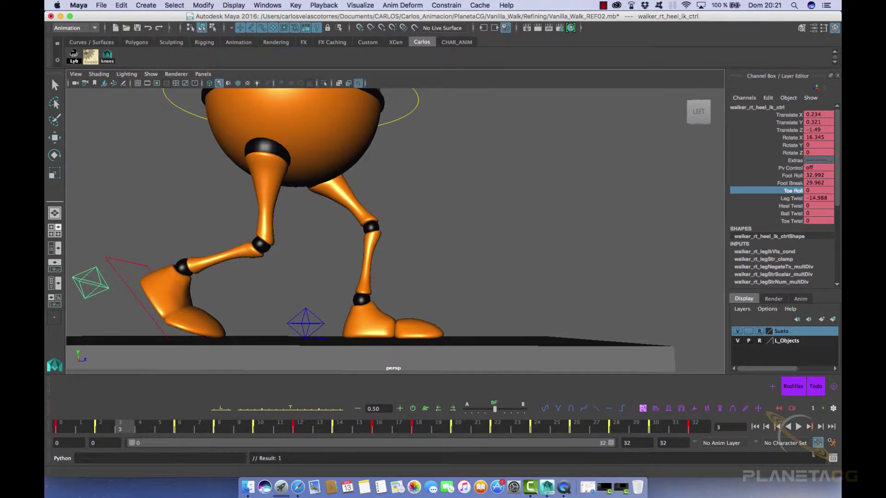
pyautogui.click(800, 427)
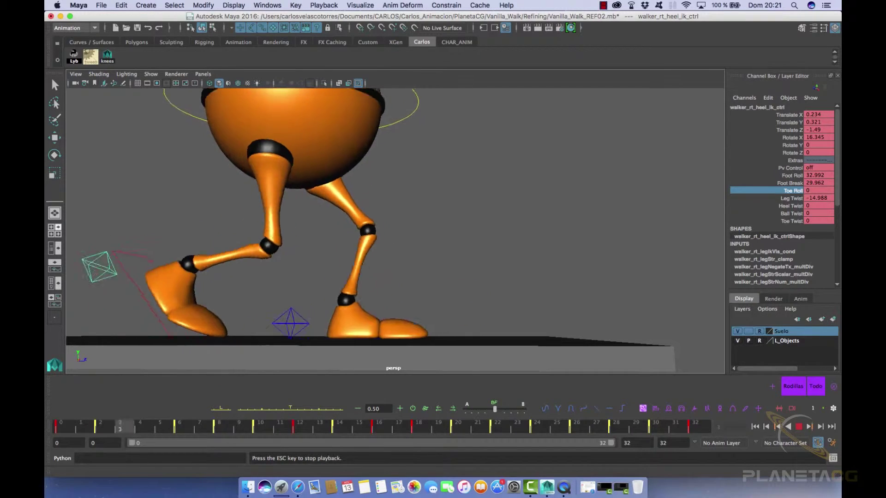
# Step: Set the right heel control's Toe Roll to 36.3 at frame 8
pyautogui.moveTo(204, 435)
pyautogui.mouseDown()
pyautogui.moveTo(221, 435)
pyautogui.moveTo(165, 436)
pyautogui.moveTo(221, 436)
pyautogui.mouseUp()
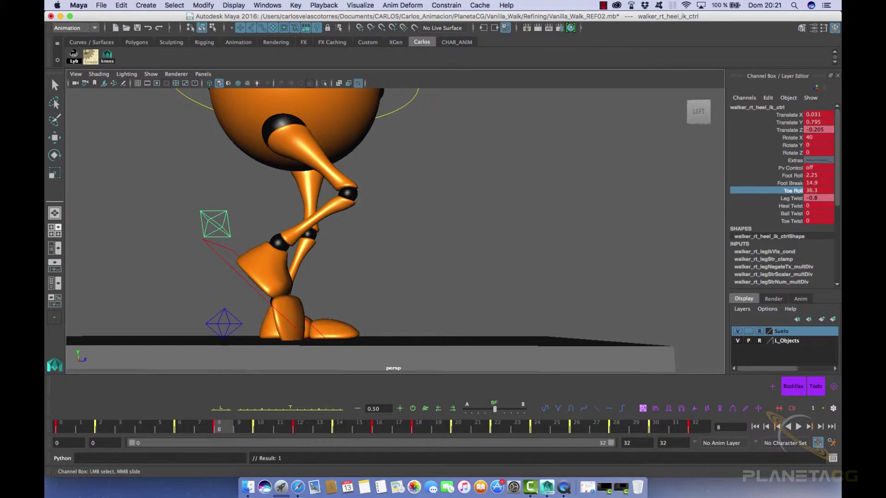
# Step: Raise the right heel control at frame 8 to a Translate Y of 0.942 and play the walk to check it
pyautogui.press('w')
pyautogui.moveTo(236, 220); pyautogui.dragTo(236, 206)
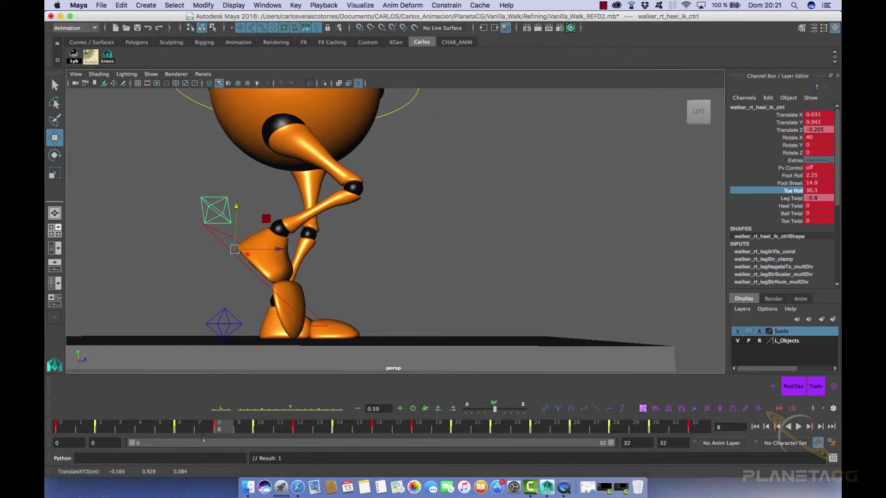
pyautogui.hotkey('alt', 'v')
pyautogui.hotkey('alt', 'v')
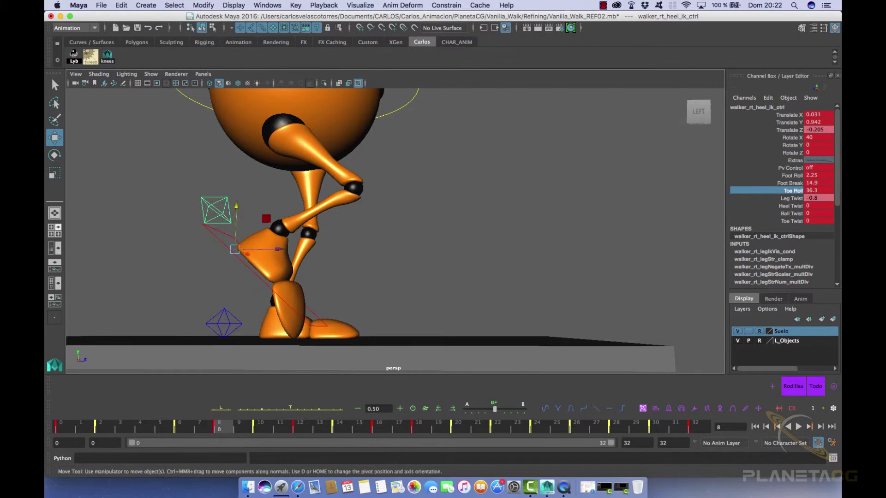
# Step: Delete the right heel control's Toe Roll keys at frames 10, 12, 14 and 16, undoing a trial shift of the frame 18 key
pyautogui.press('space')
pyautogui.scroll(-3, 141, 350)
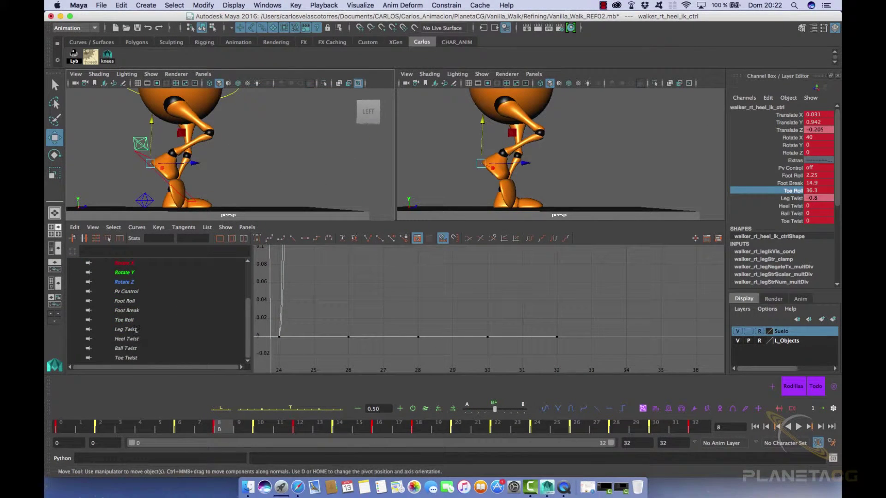
pyautogui.click(130, 321)
pyautogui.keyDown('alt'); pyautogui.moveTo(471, 277); pyautogui.dragTo(418, 369, button='right'); pyautogui.keyUp('alt')
pyautogui.keyDown('alt'); pyautogui.keyDown('shift'); pyautogui.moveTo(365, 314); pyautogui.dragTo(385, 262, button='right'); pyautogui.keyUp('shift'); pyautogui.keyUp('alt')
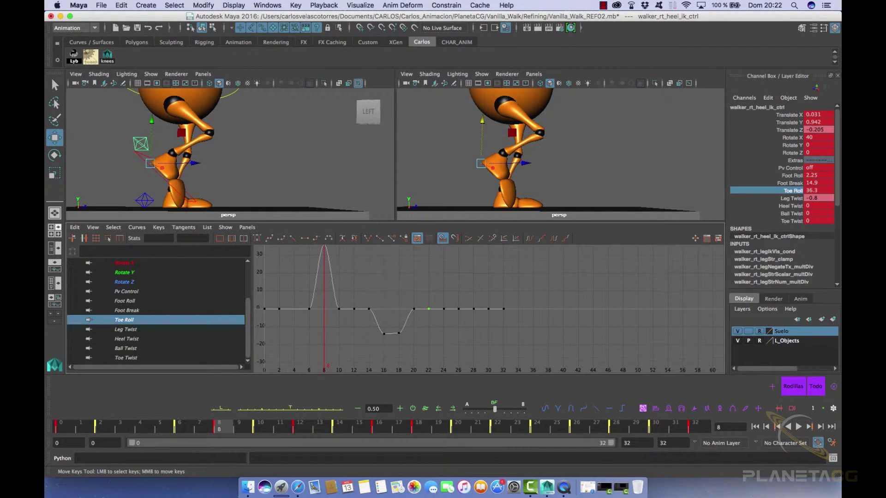
pyautogui.press('Delete')
pyautogui.moveTo(396, 328); pyautogui.dragTo(411, 343, button='middle')
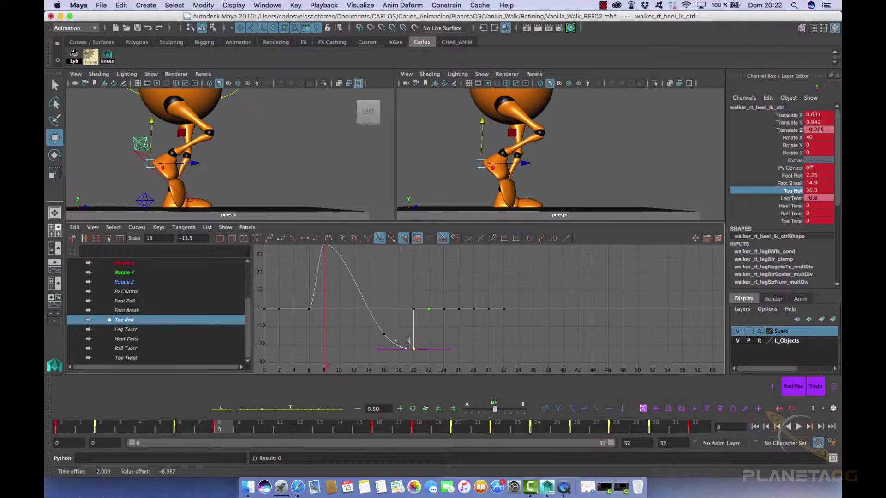
pyautogui.press('z')
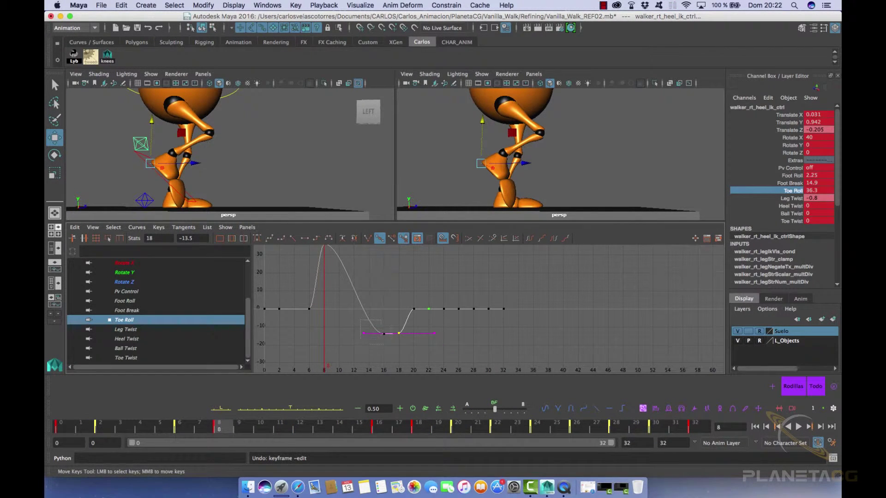
pyautogui.press('Delete')
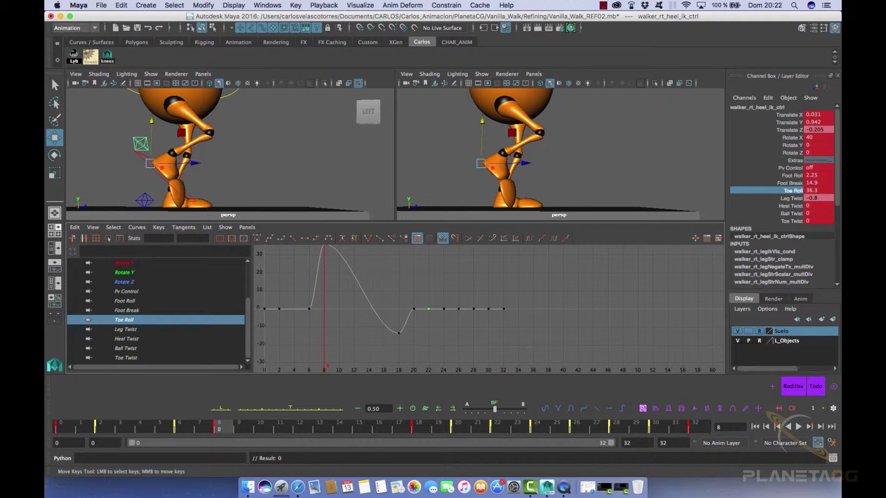
# Step: Play the walk and delete the right heel control's Toe Roll key at frame 6
pyautogui.hotkey('alt', 'v')
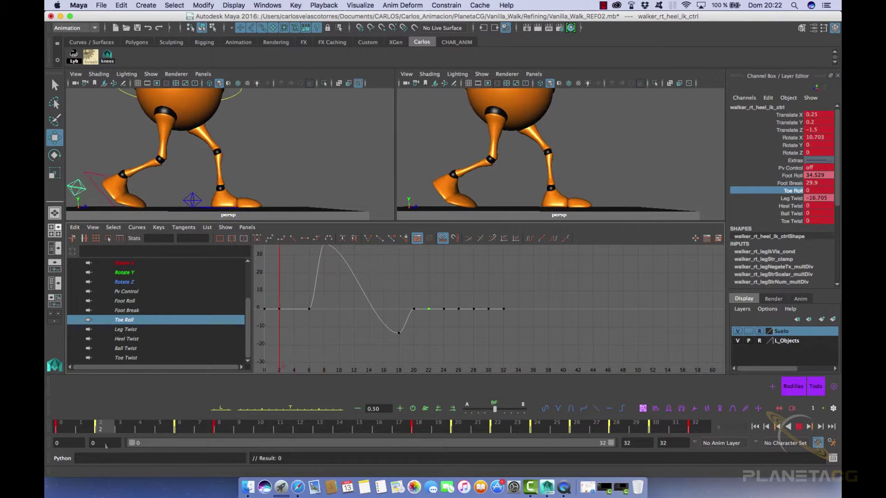
pyautogui.hotkey('alt', 'v')
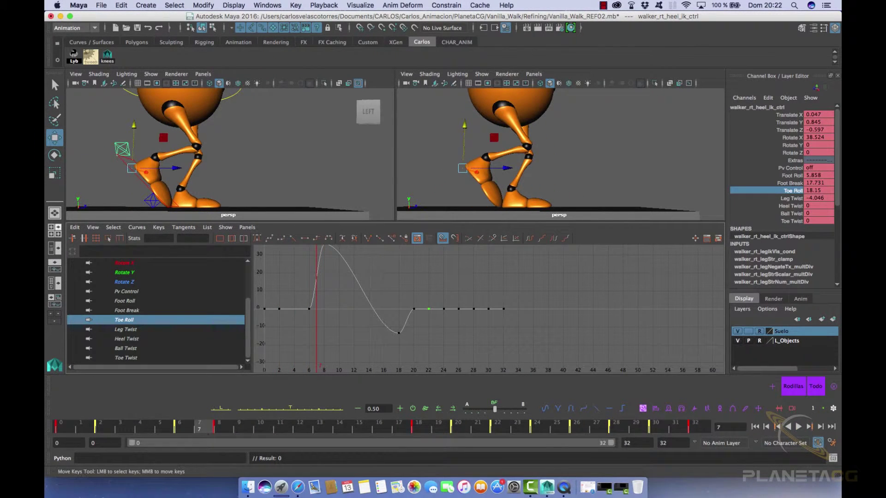
pyautogui.press('Delete')
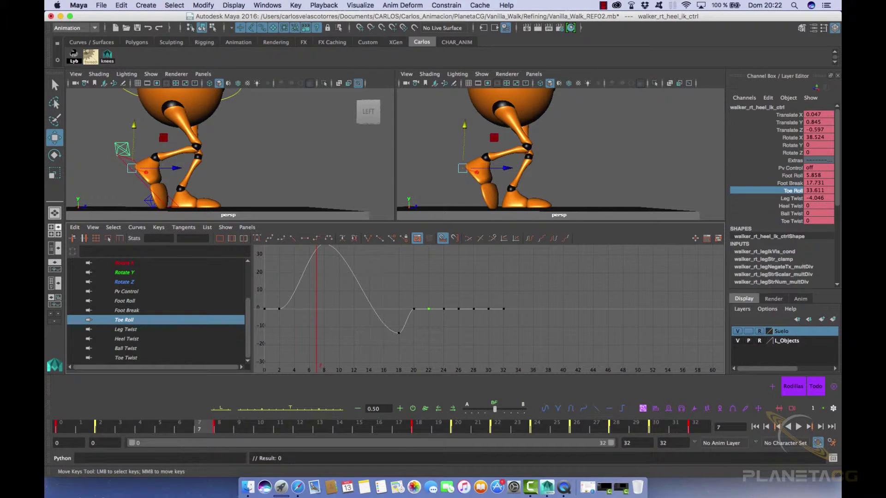
pyautogui.hotkey('ctrl', 'z')
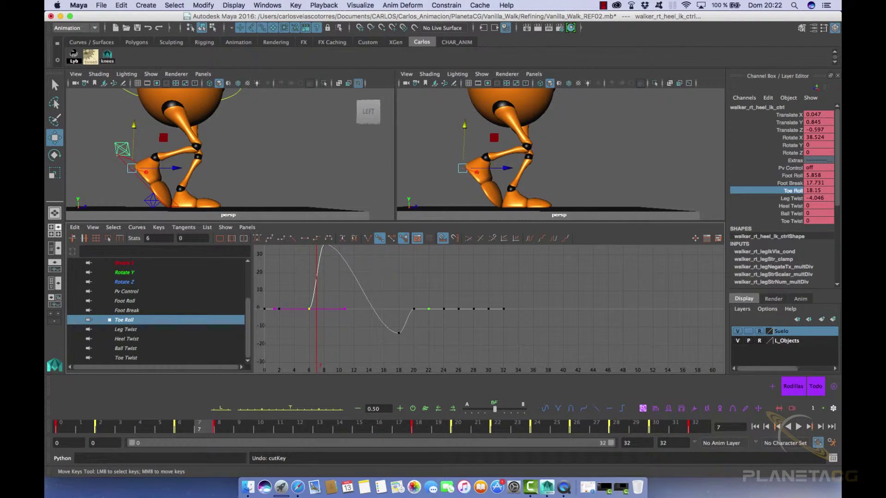
pyautogui.press('Delete')
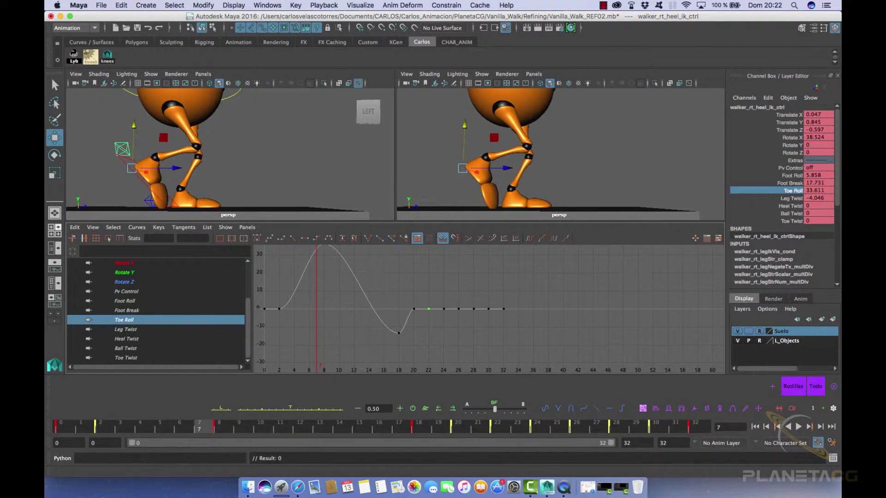
# Step: Raise the right heel control at frame 7 to a Translate Y of 0.906 and play the walk
pyautogui.moveTo(134, 125); pyautogui.dragTo(134, 122)
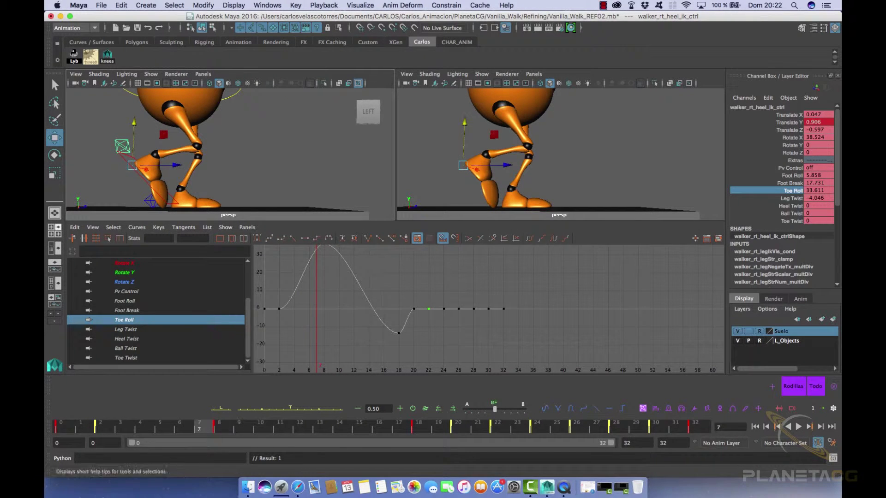
pyautogui.hotkey('alt', 'v')
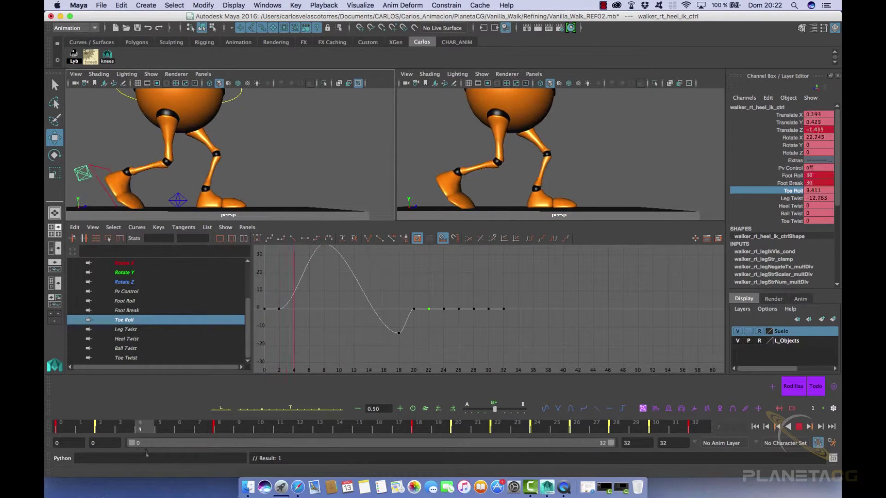
pyautogui.hotkey('alt', 'v')
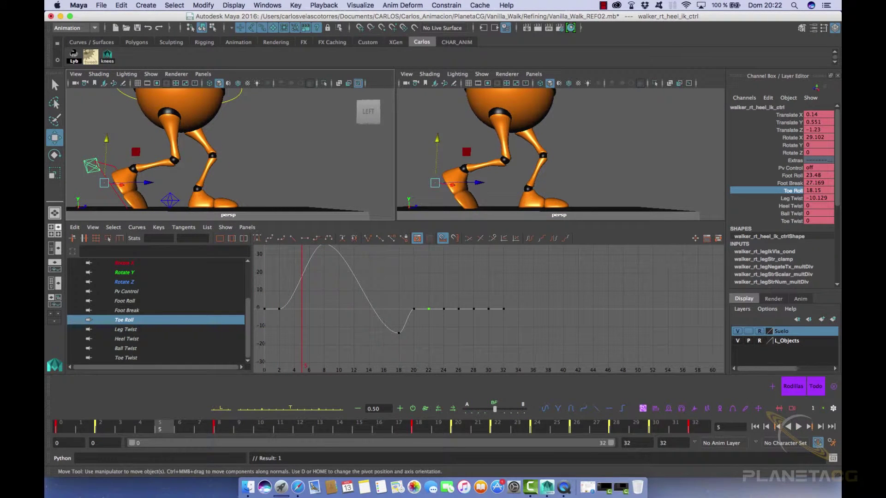
# Step: Move the right heel control's Translate Y key from frame 6 to frame 5, keeping its value
pyautogui.hotkey('alt', 'd')
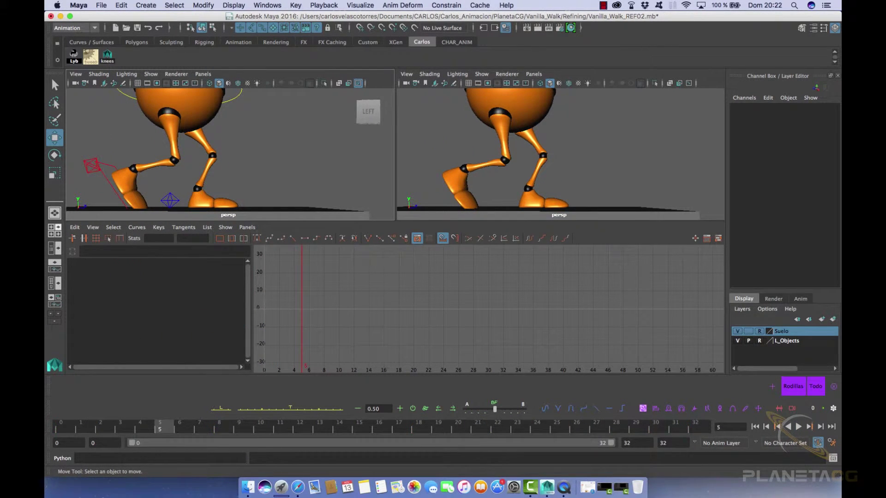
pyautogui.click(92, 165)
pyautogui.click(183, 429)
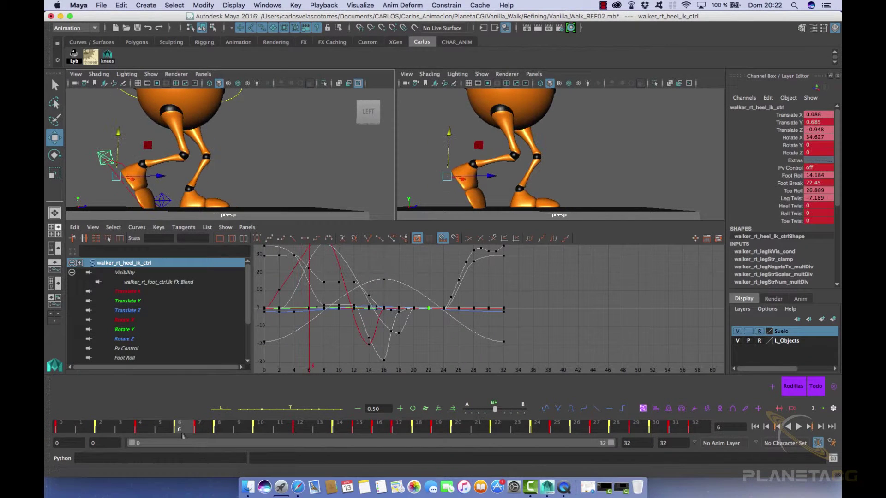
pyautogui.click(127, 300)
pyautogui.keyDown('alt'); pyautogui.moveTo(480, 327); pyautogui.dragTo(478, 307, button='middle'); pyautogui.keyUp('alt')
pyautogui.keyDown('alt'); pyautogui.moveTo(478, 307); pyautogui.dragTo(549, 307, button='right'); pyautogui.keyUp('alt')
pyautogui.moveTo(306, 300); pyautogui.dragTo(328, 317)
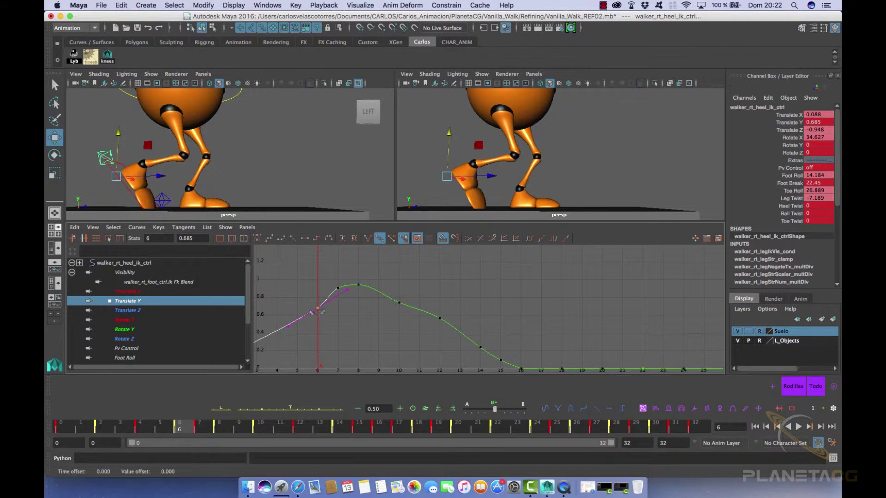
pyautogui.keyDown('shift'); pyautogui.moveTo(325, 316); pyautogui.dragTo(305, 316, button='middle'); pyautogui.keyUp('shift')
pyautogui.click(165, 429)
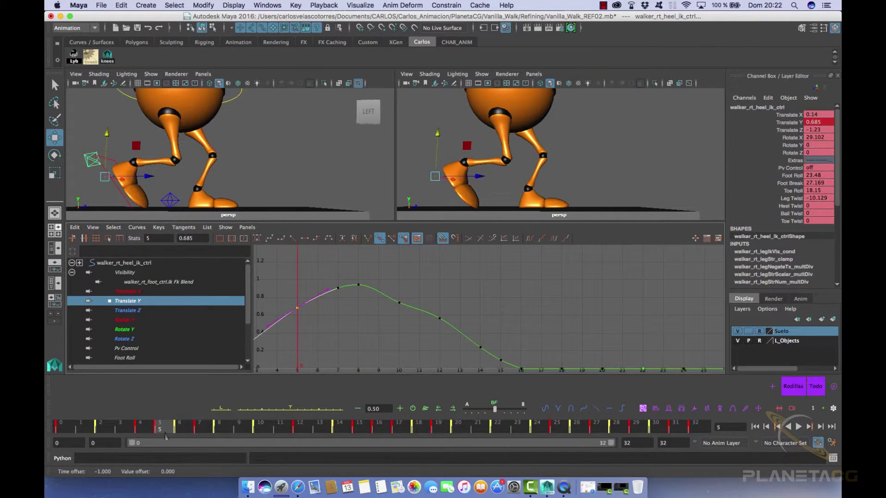
# Step: Delete the right heel control's Translate Y key at frame 7 and play back the smoothed foot lift
pyautogui.moveTo(166, 434); pyautogui.dragTo(201, 441)
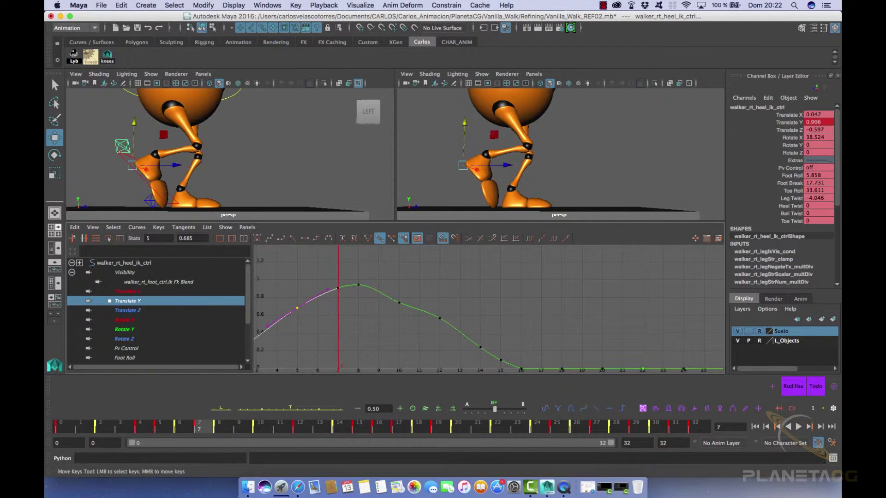
pyautogui.press('Delete')
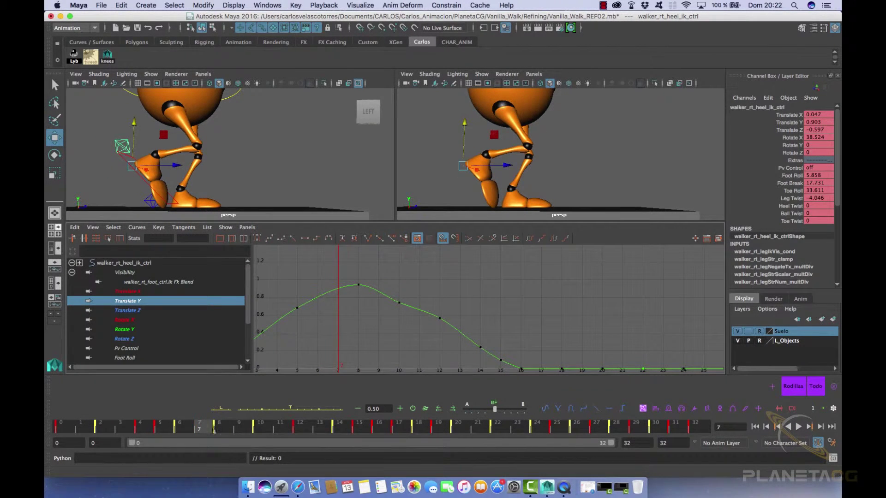
pyautogui.hotkey('alt', 'v')
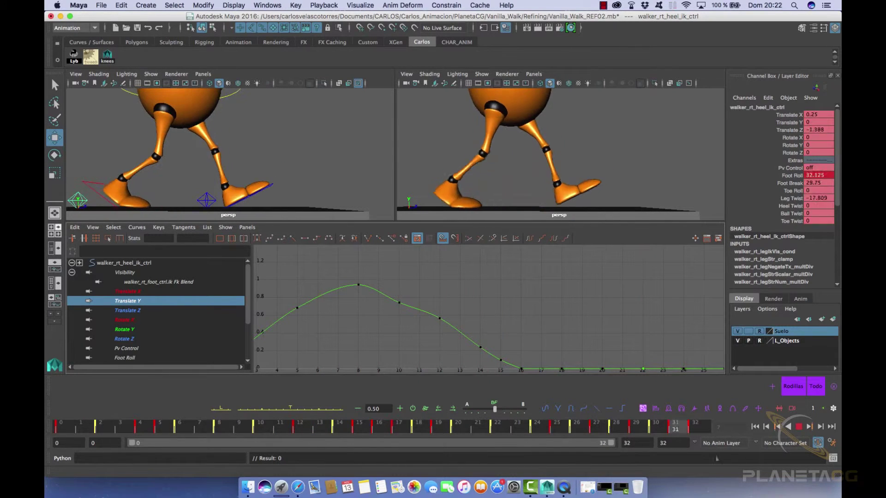
pyautogui.hotkey('alt', 'v')
# Step: Play the walk in an enlarged perspective view of the whole character to review the overall motion
pyautogui.press('space')
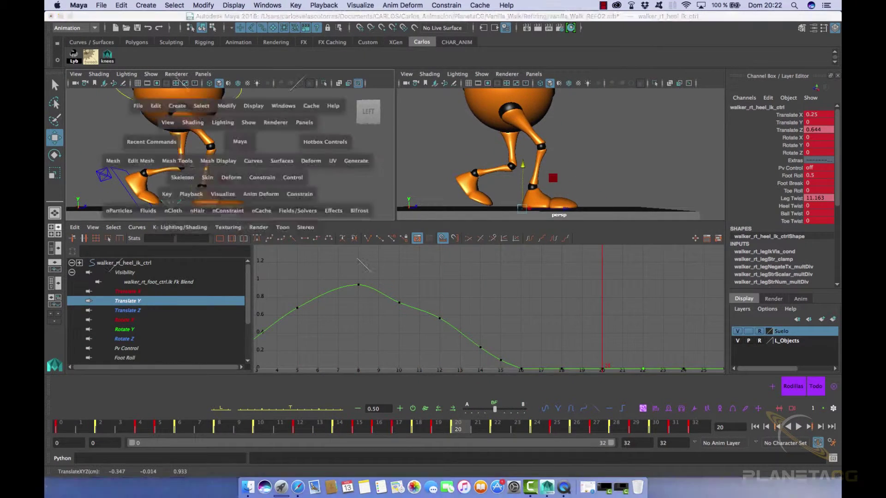
pyautogui.scroll(-12, 240, 141)
pyautogui.keyDown('alt'); pyautogui.moveTo(240, 142); pyautogui.dragTo(203, 162); pyautogui.keyUp('alt')
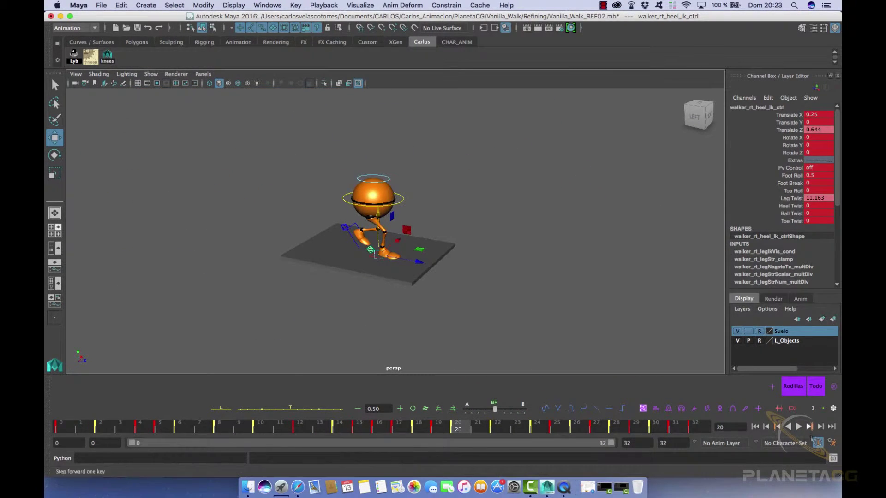
pyautogui.click(800, 430)
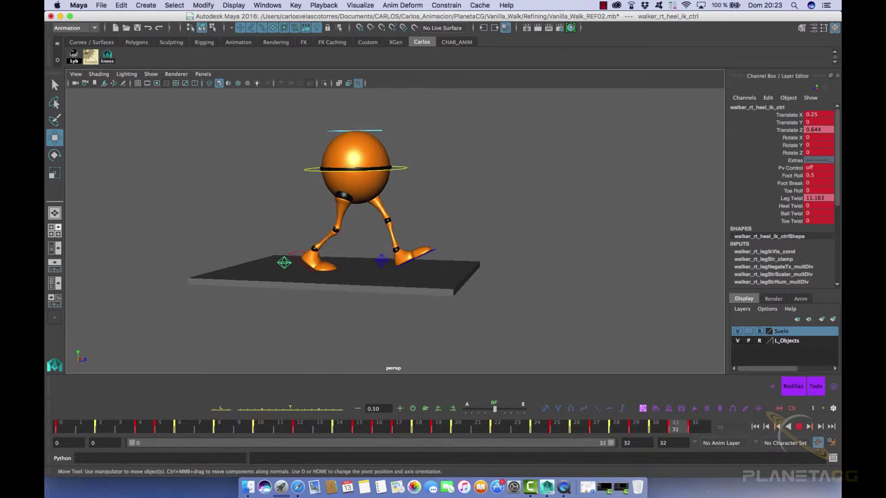
pyautogui.hotkey('alt', 'v')
# Step: Set the right heel control's Translate Y key at frame 10 to 0.861 and play the walk to check it
pyautogui.press('space')
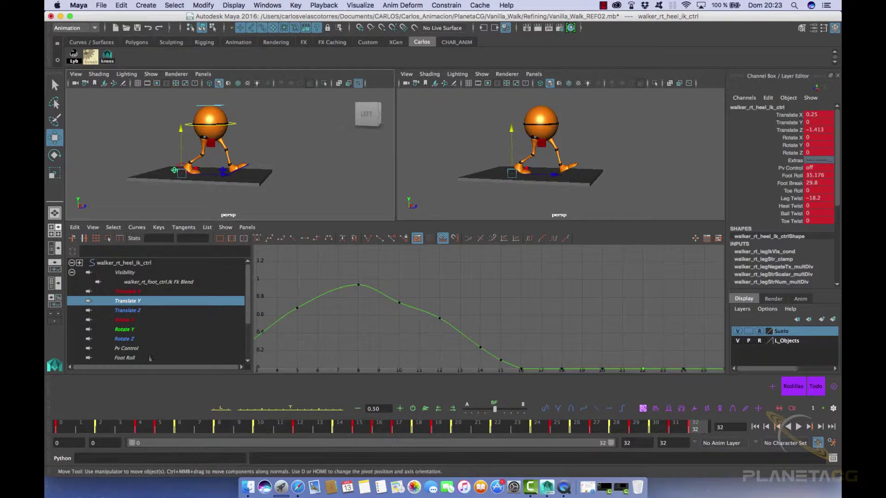
pyautogui.moveTo(415, 429); pyautogui.dragTo(266, 438)
pyautogui.click(399, 302)
pyautogui.moveTo(410, 307); pyautogui.dragTo(410, 299, button='middle')
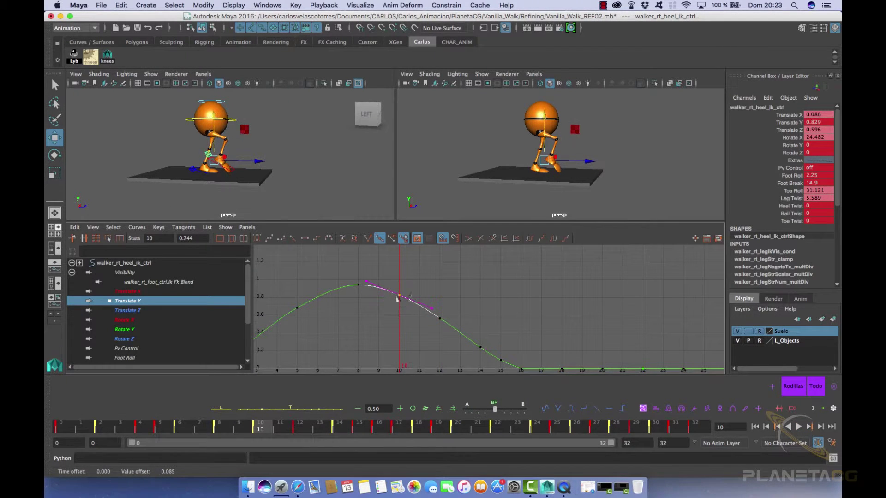
pyautogui.press('z')
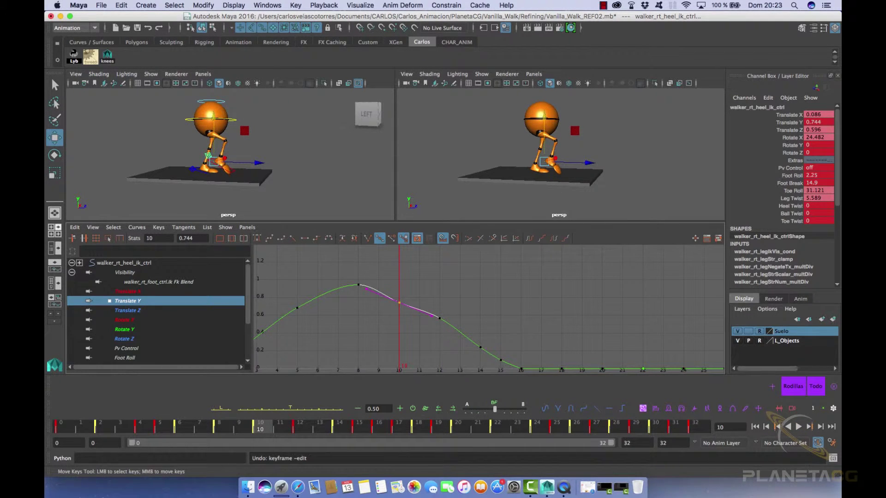
pyautogui.moveTo(393, 304); pyautogui.dragTo(395, 295, button='middle')
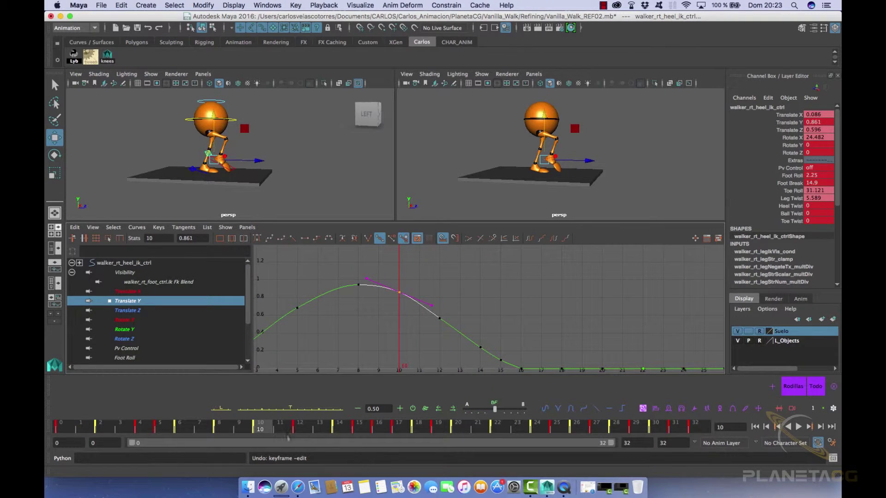
pyautogui.hotkey('alt', 'v')
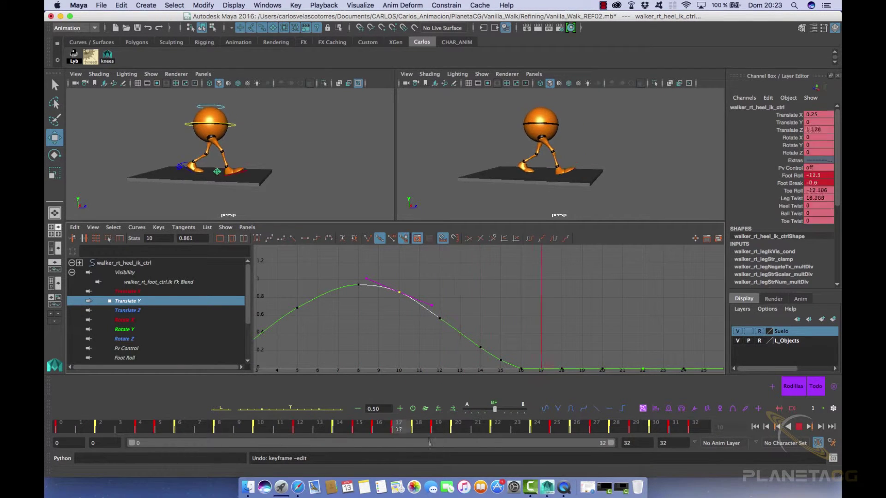
pyautogui.hotkey('alt', 'v')
# Step: Copy the Toe Roll keys of the right heel control from its animation curve
pyautogui.keyDown('alt'); pyautogui.moveTo(222, 157); pyautogui.dragTo(224, 150); pyautogui.keyUp('alt')
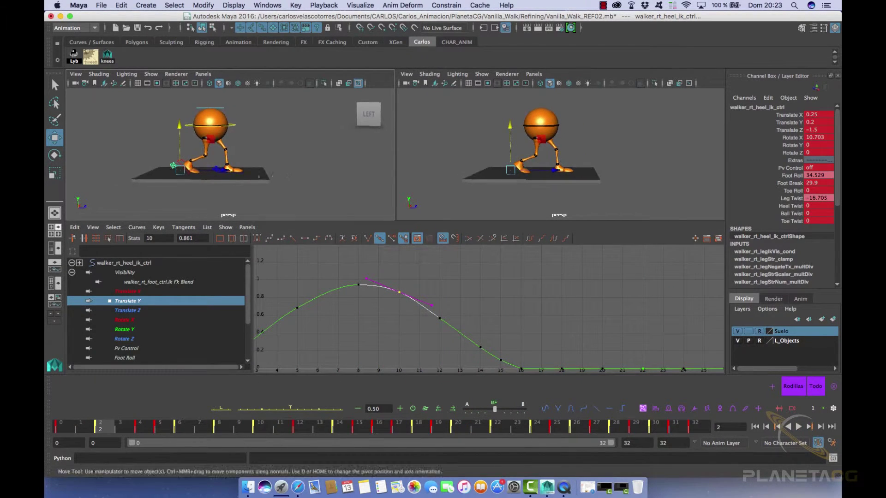
pyautogui.keyDown('alt'); pyautogui.moveTo(194, 157); pyautogui.dragTo(277, 157, button='right'); pyautogui.keyUp('alt')
pyautogui.keyDown('alt'); pyautogui.moveTo(184, 185); pyautogui.dragTo(272, 115, button='middle'); pyautogui.keyUp('alt')
pyautogui.keyDown('alt'); pyautogui.moveTo(230, 138); pyautogui.dragTo(237, 155); pyautogui.keyUp('alt')
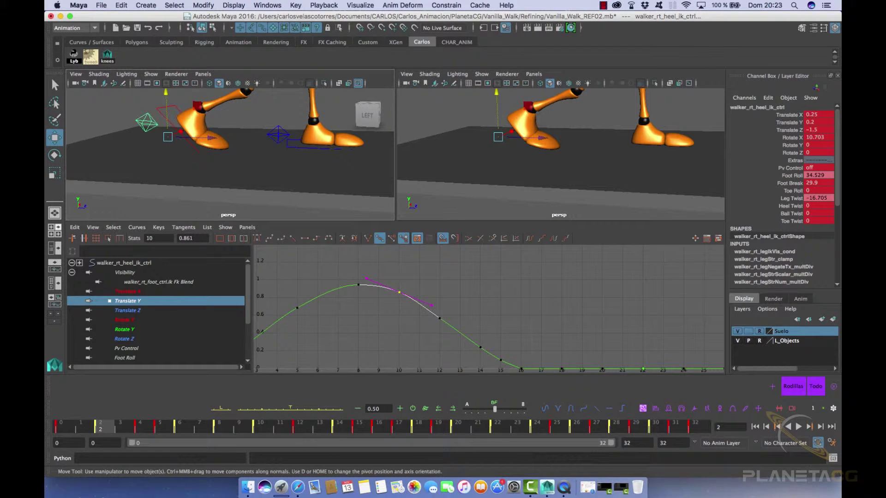
pyautogui.click(278, 135)
pyautogui.click(146, 122)
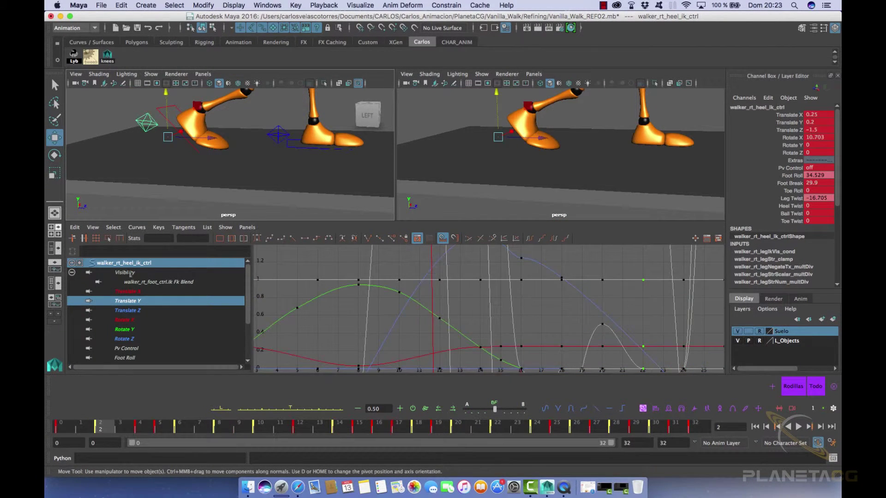
pyautogui.scroll(-3, 121, 335)
pyautogui.click(125, 320)
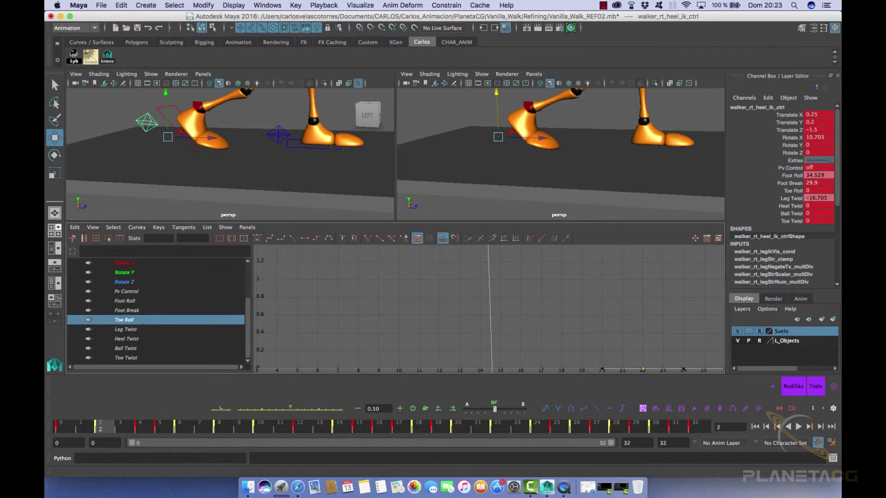
pyautogui.press('f')
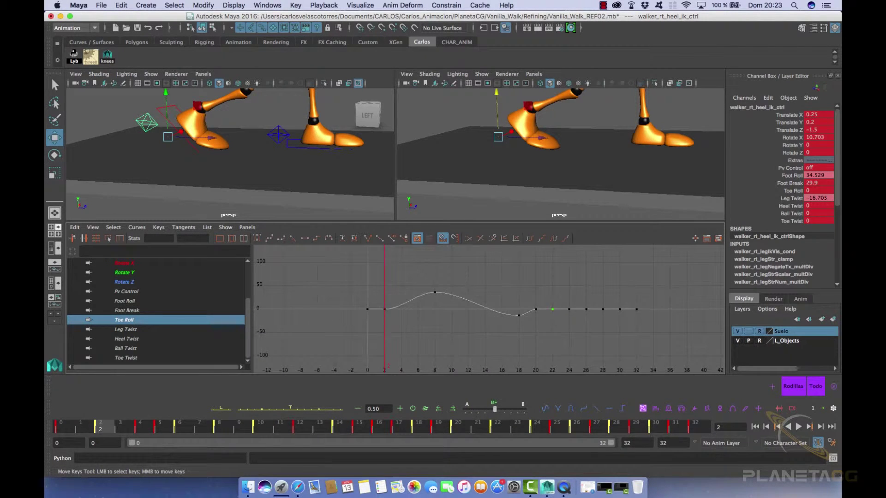
pyautogui.moveTo(503, 330); pyautogui.dragTo(344, 341)
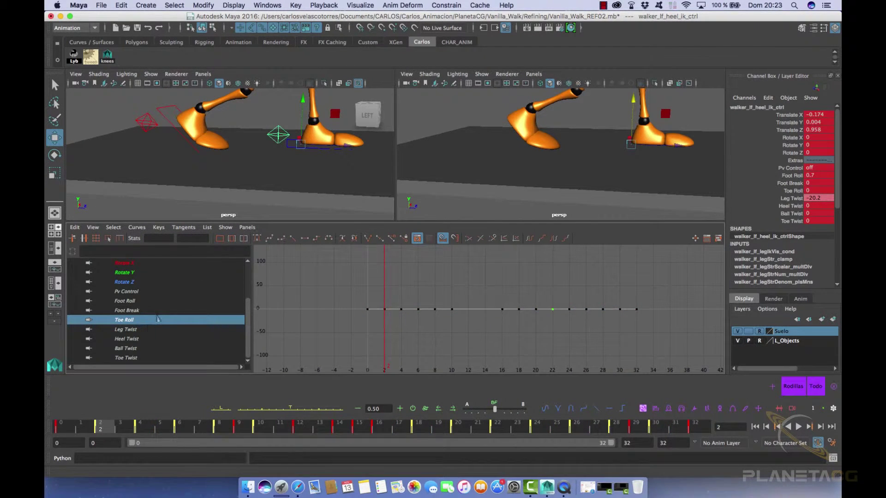
# Step: Delete the left heel control's Toe Roll keys, keeping only the one at frame 0
pyautogui.moveTo(649, 341); pyautogui.dragTo(649, 340)
pyautogui.press('Delete')
pyautogui.moveTo(329, 292); pyautogui.dragTo(329, 293)
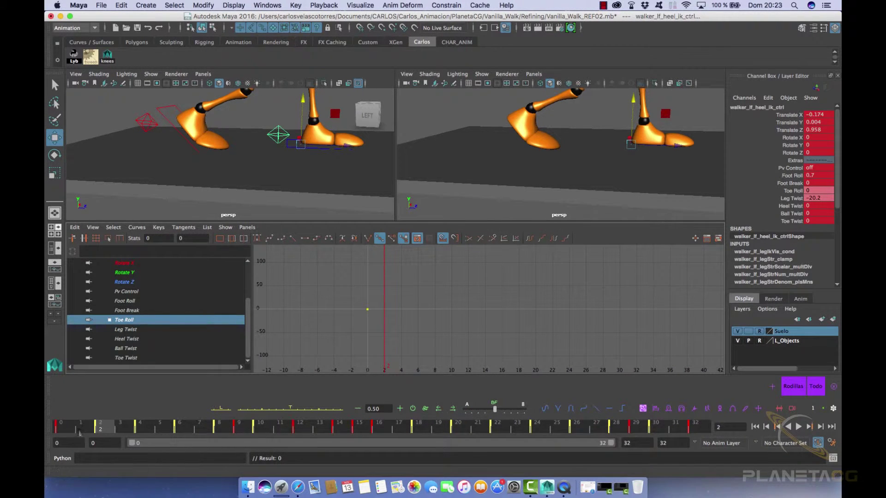
# Step: Paste the copied Toe Roll keys onto the left heel control's curve starting at frame 0
pyautogui.click(59, 433)
pyautogui.hotkey('ctrl', 'v')
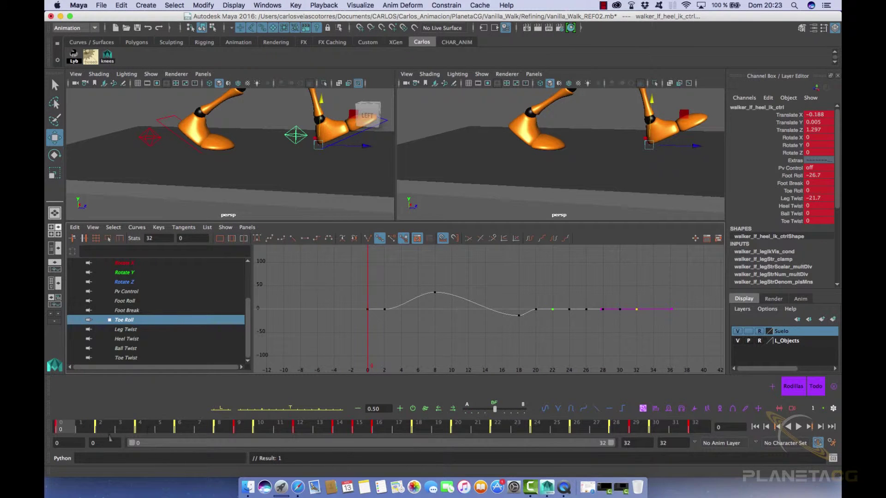
pyautogui.hotkey('ctrl', 'z')
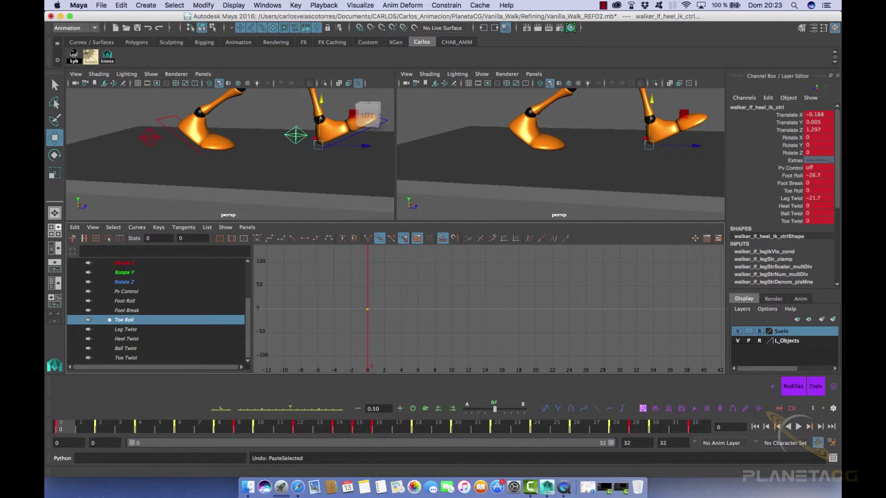
pyautogui.hotkey('ctrl', 'v')
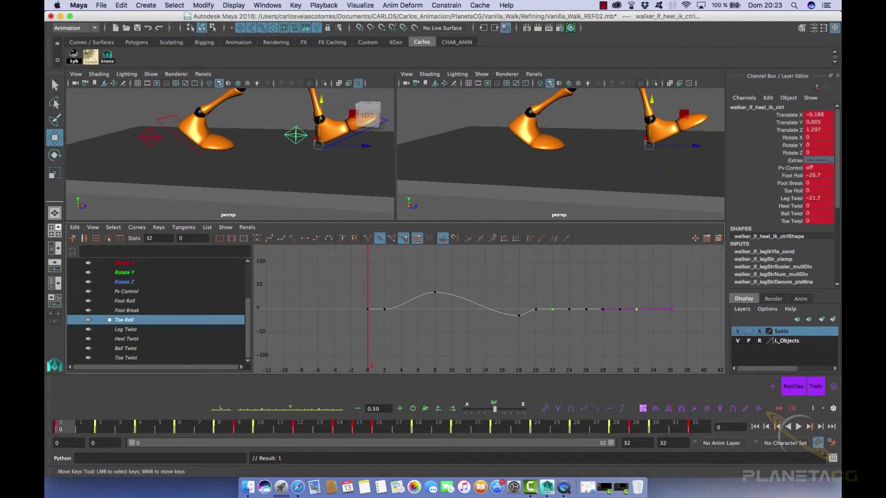
# Step: Delete the pasted Toe Roll key at frame 0 and shift the remaining keys two frames earlier
pyautogui.moveTo(369, 321); pyautogui.dragTo(376, 322)
pyautogui.press('Delete')
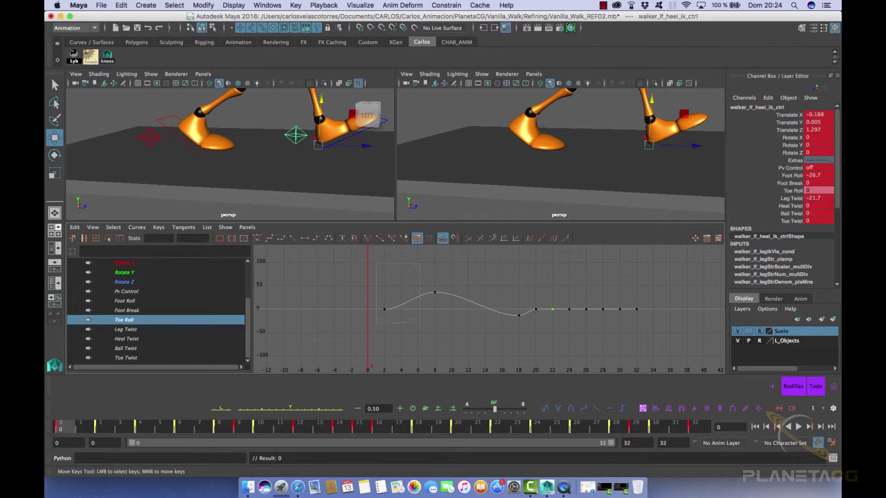
pyautogui.click(410, 301)
pyautogui.moveTo(411, 301)
pyautogui.keyDown('shift'); pyautogui.mouseDown(button='middle')
pyautogui.moveTo(385, 301)
pyautogui.moveTo(395, 301)
pyautogui.mouseUp(button='middle'); pyautogui.keyUp('shift')
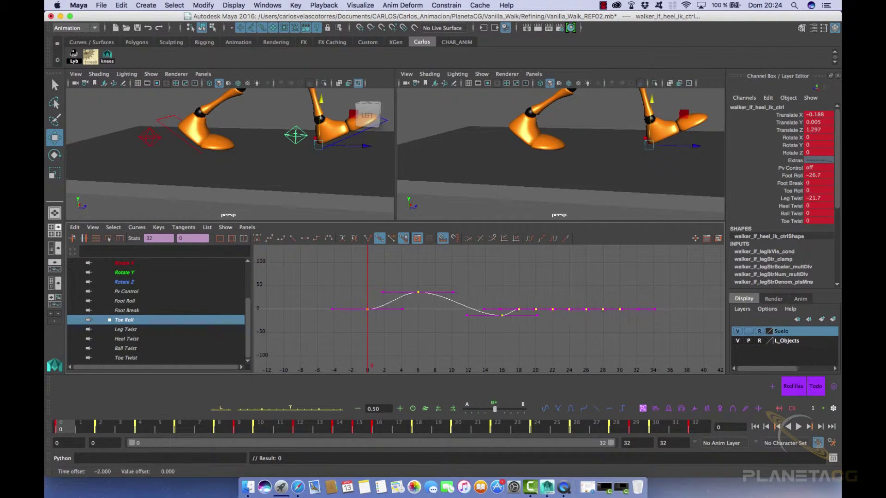
# Step: Play the walk in an enlarged perspective view to check the left foot's pasted toe roll
pyautogui.keyDown('alt'); pyautogui.moveTo(290, 177); pyautogui.dragTo(295, 173); pyautogui.keyUp('alt')
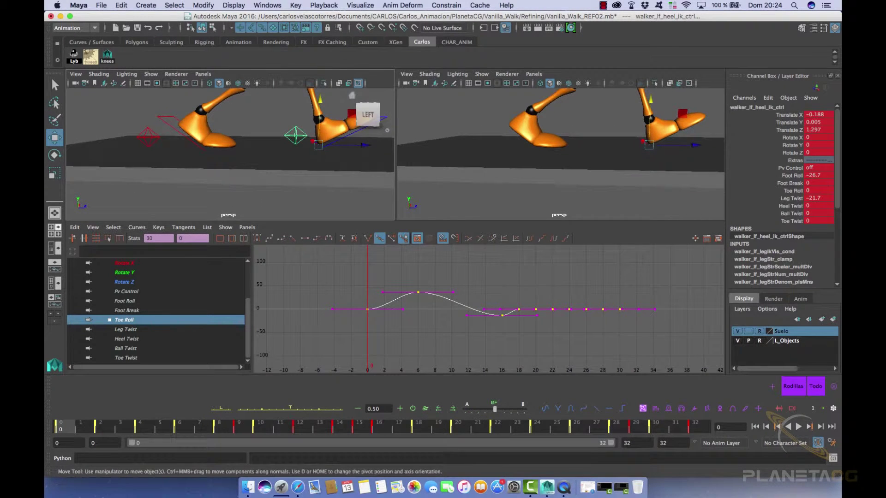
pyautogui.middleClick(466, 180)
pyautogui.press('space')
pyautogui.scroll(-5, 462, 193)
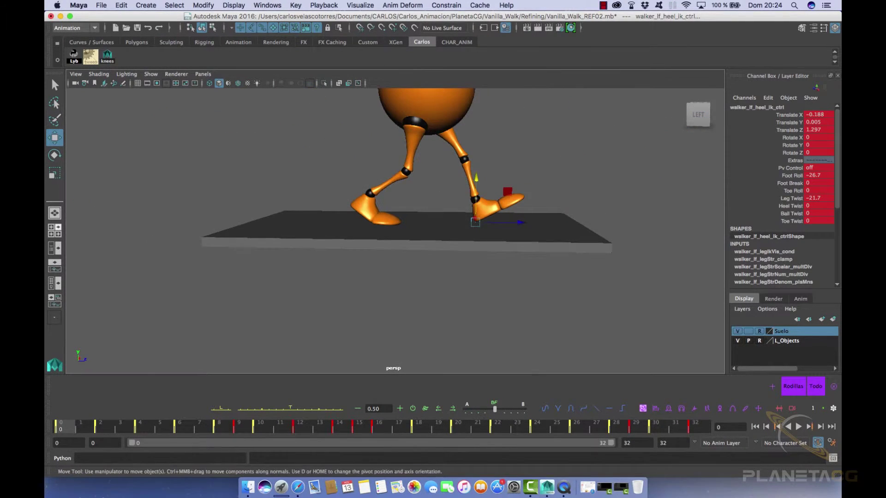
pyautogui.click(798, 427)
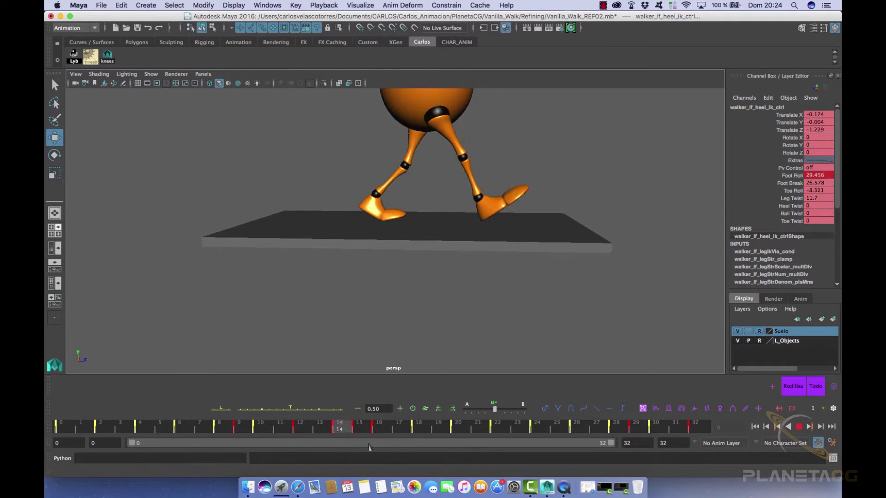
pyautogui.press('Escape')
# Step: Undo the shifting and pasting of the left heel control's Toe Roll keys and replay the walk from an early frame
pyautogui.press('super+z')
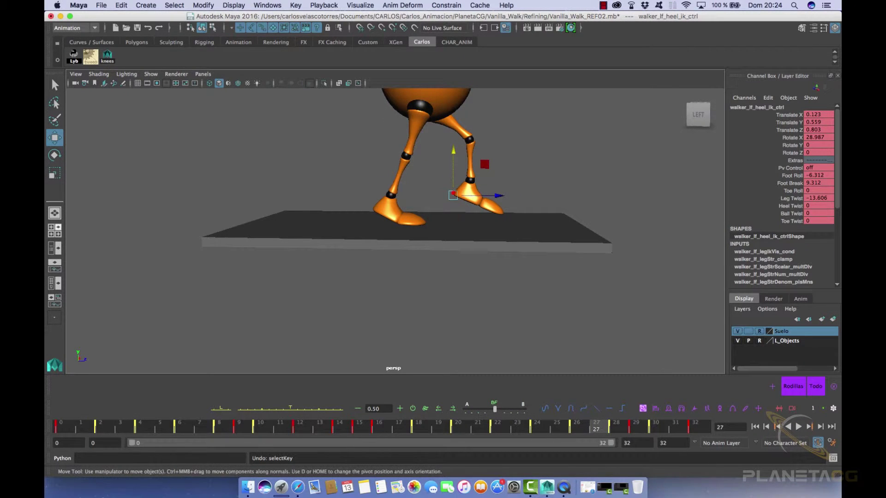
pyautogui.click(110, 433)
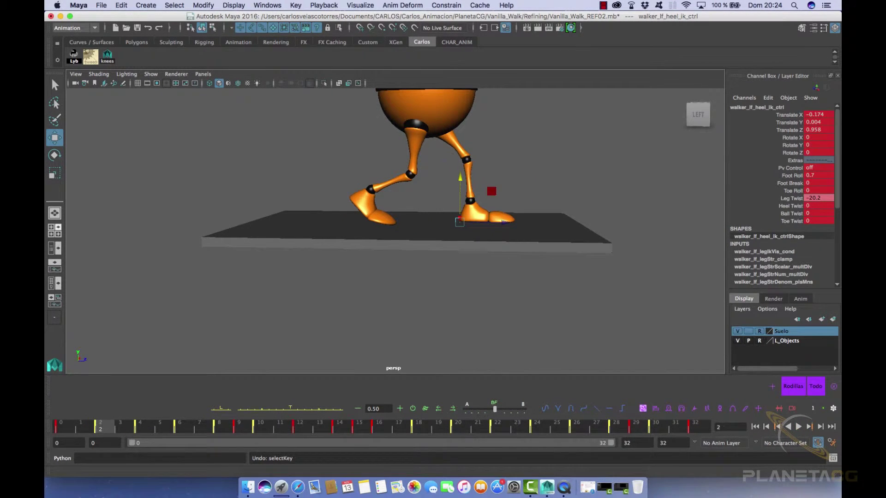
pyautogui.moveTo(121, 432); pyautogui.dragTo(282, 443)
pyautogui.hotkey('ctrl', 'v')
pyautogui.hotkey('alt', 'v')
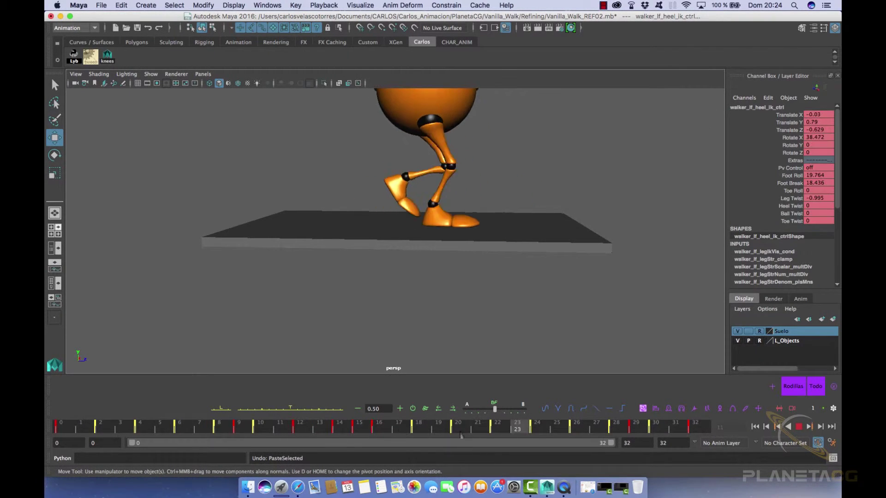
pyautogui.click(61, 433)
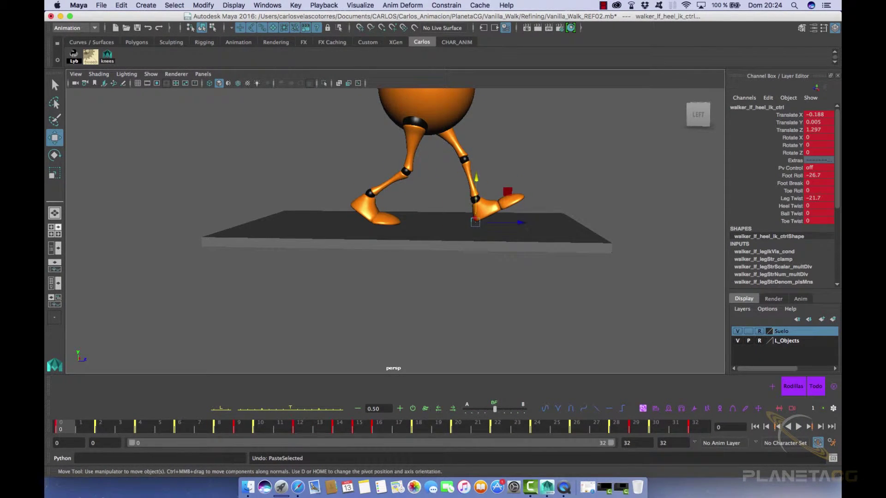
# Step: Check the value of the right heel control's Toe Roll key at frame 8
pyautogui.press('space')
pyautogui.press('space')
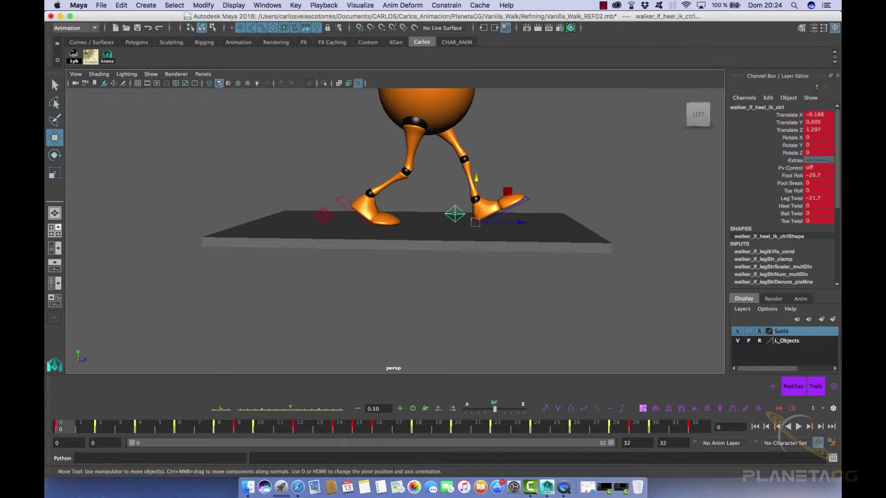
pyautogui.click(324, 216)
pyautogui.press('space')
pyautogui.click(154, 323)
pyautogui.hotkey('alt', 'v')
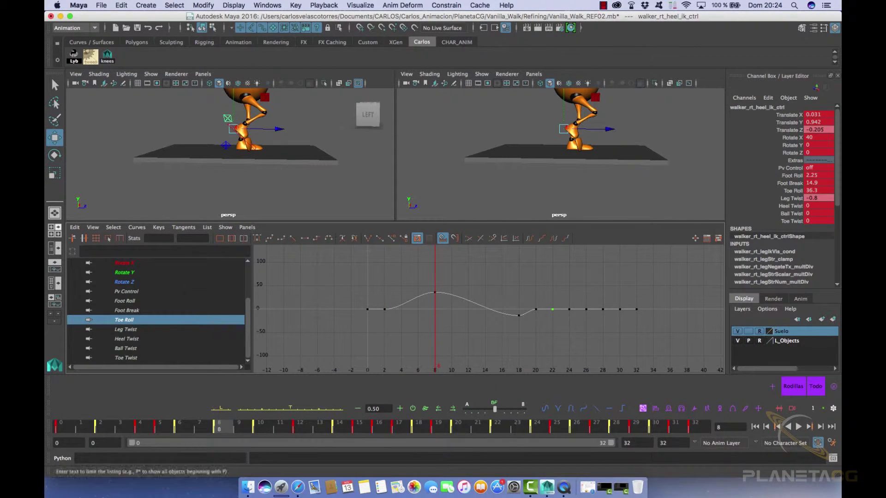
pyautogui.click(434, 292)
pyautogui.doubleClick(184, 239)
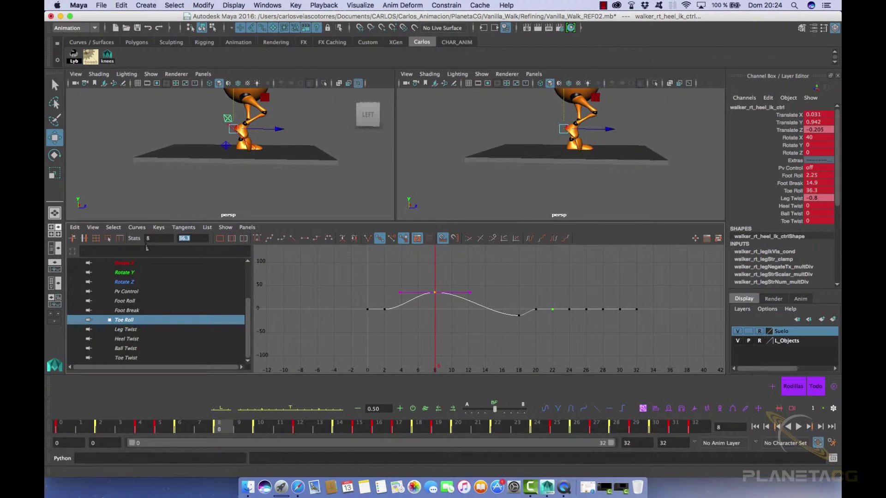
# Step: Try pasting the copied Toe Roll keys onto the left heel control's curve at frame 24
pyautogui.click(226, 146)
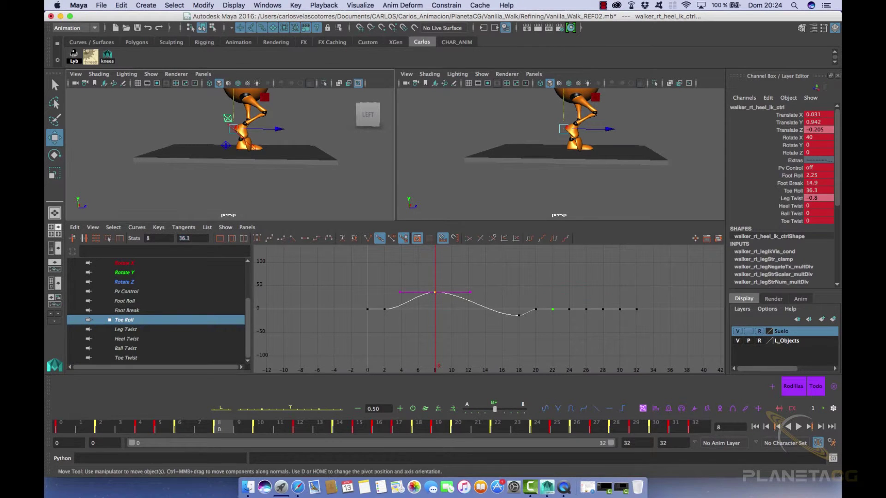
pyautogui.click(120, 322)
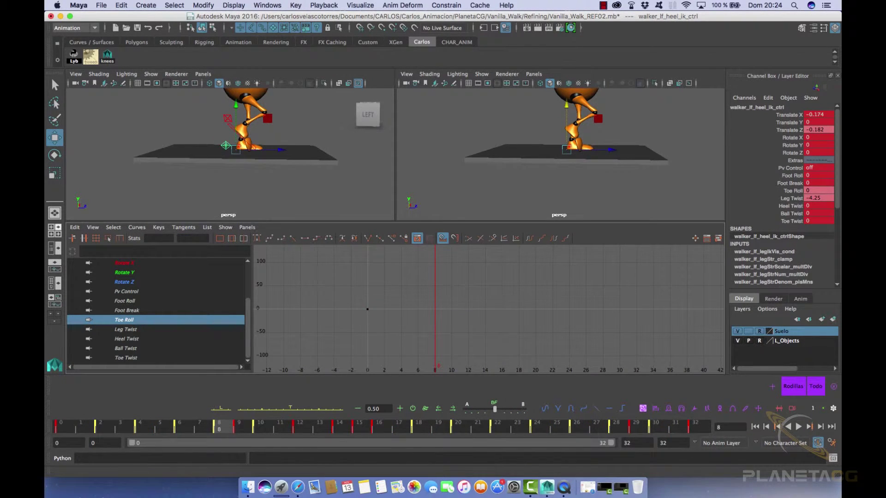
pyautogui.moveTo(229, 432); pyautogui.dragTo(536, 447)
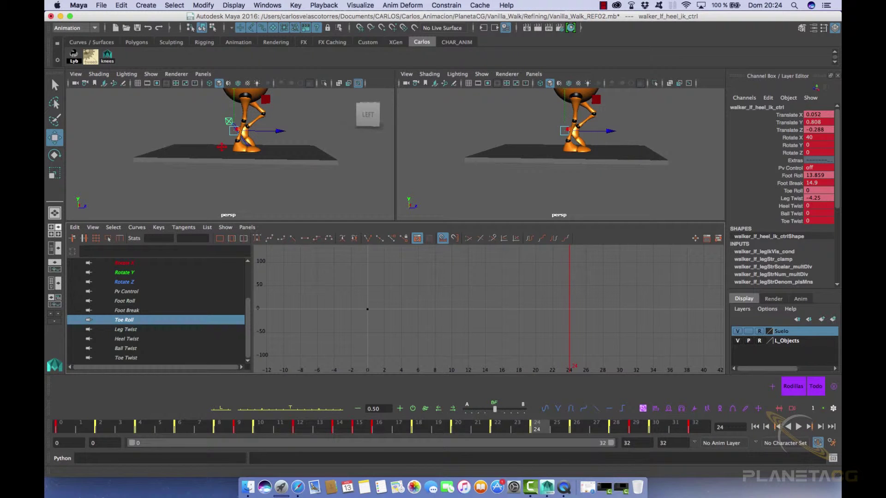
pyautogui.press('super+v')
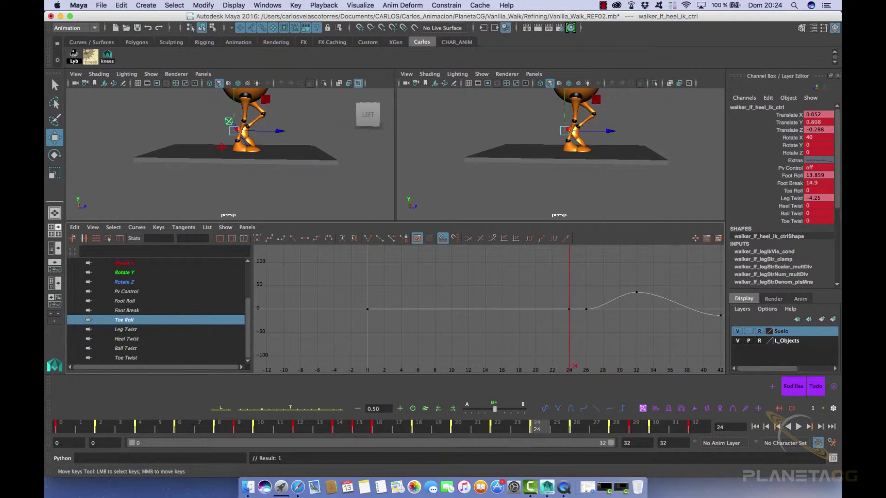
# Step: Delete all the Toe Roll keys pasted from frame 24 onward on the left heel control
pyautogui.moveTo(543, 273); pyautogui.dragTo(674, 327)
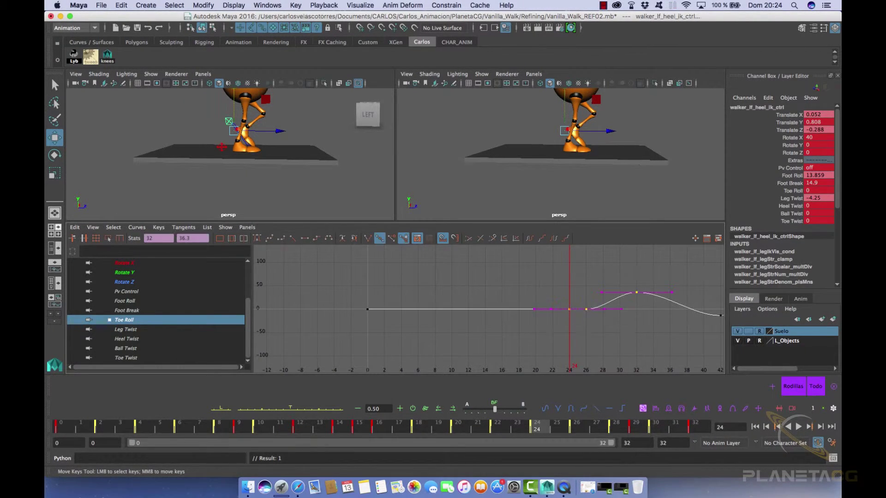
pyautogui.press('Delete')
pyautogui.keyDown('alt'); pyautogui.moveTo(687, 305); pyautogui.dragTo(486, 310, button='middle'); pyautogui.keyUp('alt')
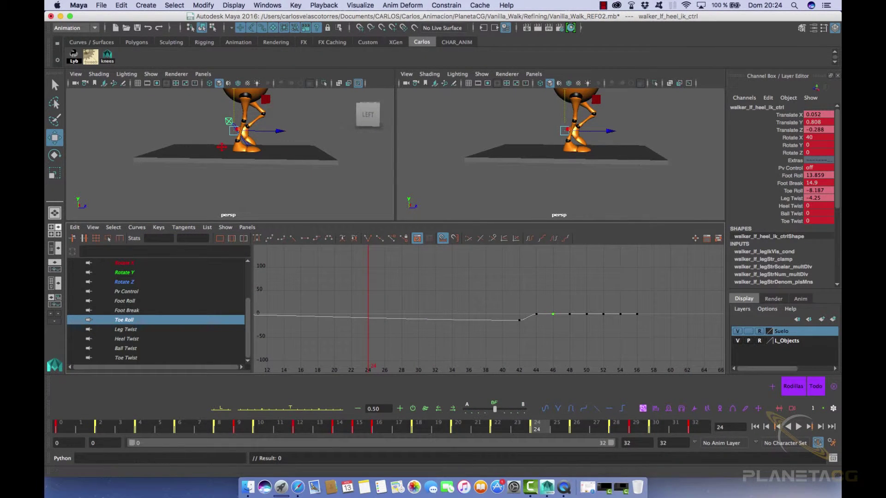
pyautogui.click(702, 429)
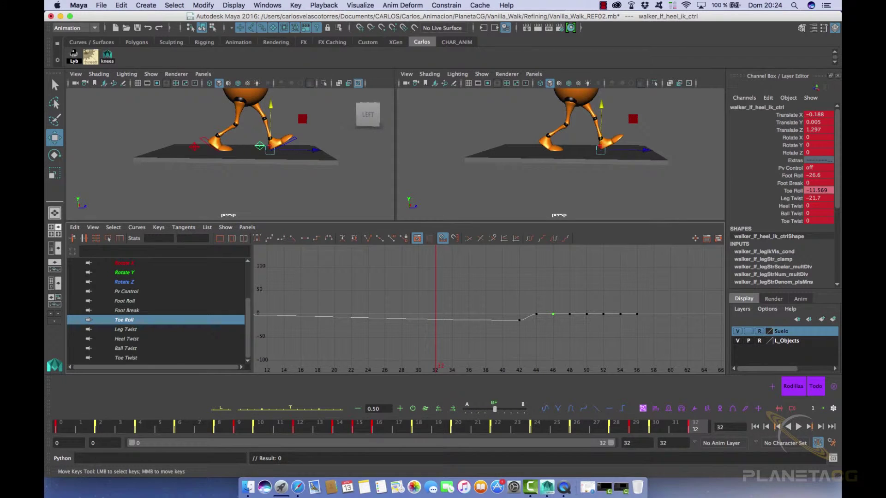
pyautogui.moveTo(507, 297); pyautogui.dragTo(612, 333)
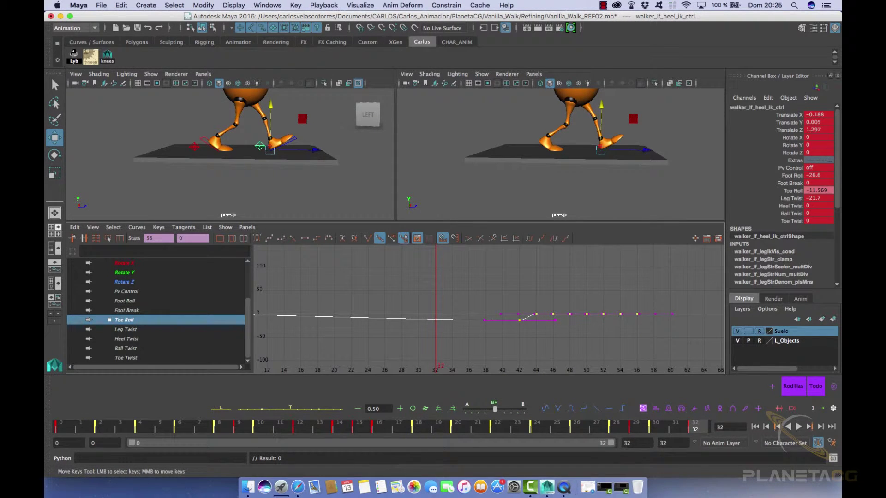
pyautogui.press('Delete')
# Step: Key the left heel control at frame 32 with Toe Roll at 0 and play the walk through to frame 24
pyautogui.press('s')
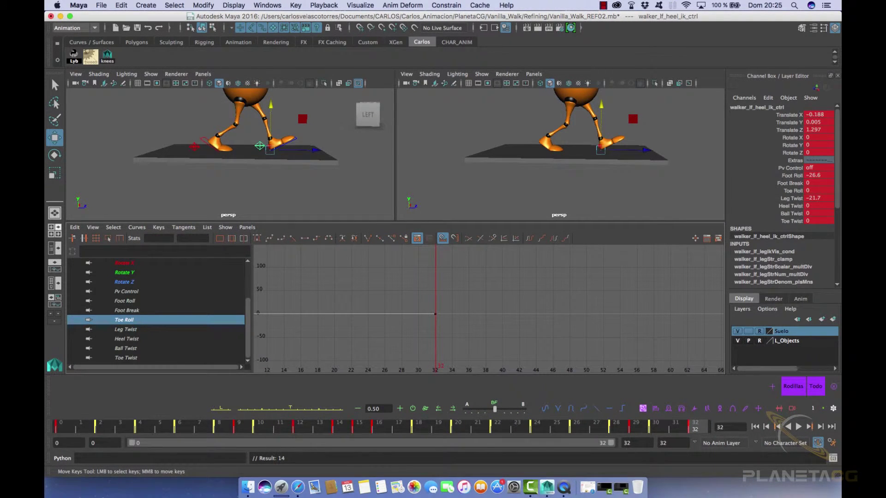
pyautogui.keyDown('alt'); pyautogui.moveTo(471, 372); pyautogui.dragTo(710, 354, button='middle'); pyautogui.keyUp('alt')
pyautogui.keyDown('alt'); pyautogui.moveTo(710, 354); pyautogui.dragTo(600, 363, button='right'); pyautogui.keyUp('alt')
pyautogui.hotkey('alt', 'v')
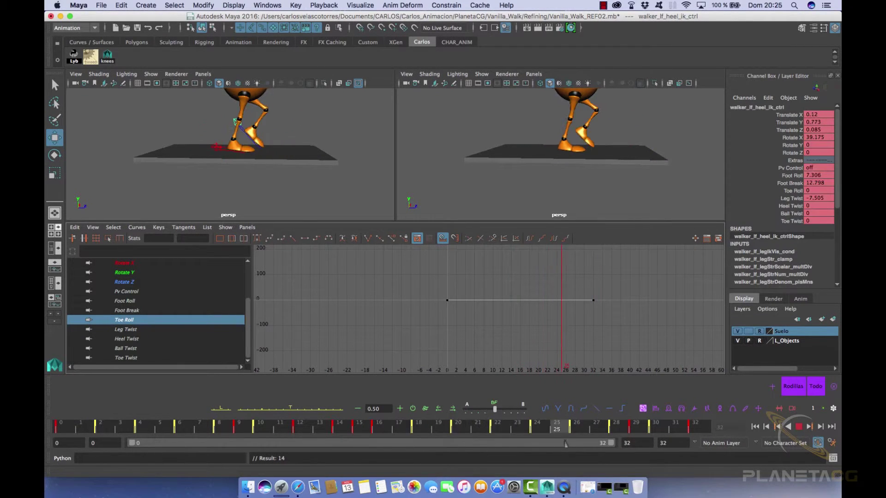
pyautogui.hotkey('alt', 'v')
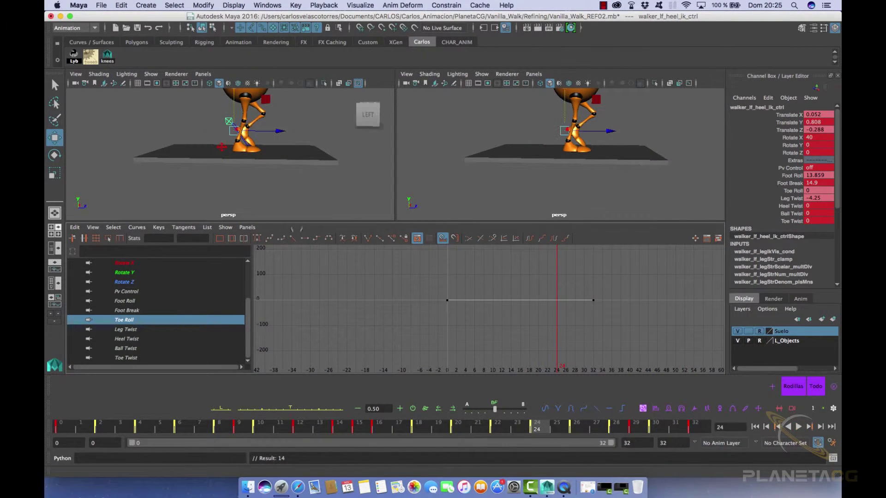
# Step: Set the left heel control's Toe Roll to 45.6 at frame 24 and key the control
pyautogui.keyDown('alt'); pyautogui.moveTo(286, 152); pyautogui.dragTo(258, 145); pyautogui.keyUp('alt')
pyautogui.keyDown('alt'); pyautogui.moveTo(258, 146); pyautogui.dragTo(275, 188, button='middle'); pyautogui.keyUp('alt')
pyautogui.keyDown('alt'); pyautogui.moveTo(275, 188); pyautogui.dragTo(307, 187); pyautogui.keyUp('alt')
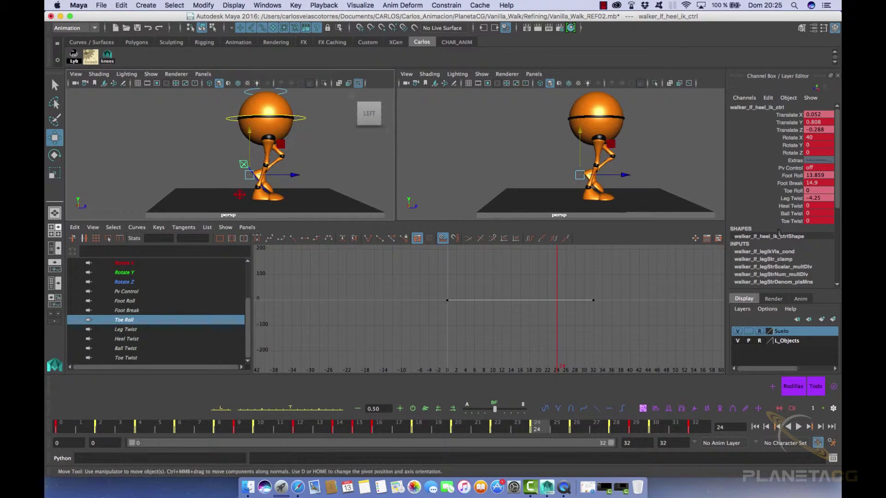
pyautogui.click(794, 190)
pyautogui.moveTo(485, 161); pyautogui.dragTo(693, 161, button='middle')
pyautogui.press('s')
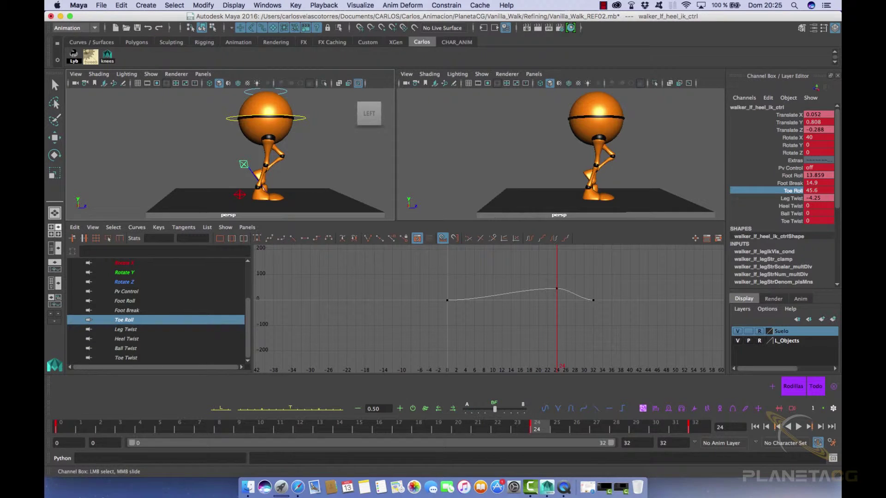
# Step: Raise the left heel control to Translate Y 1.014 at frame 24 and scrub to frame 16 in an enlarged right-side view
pyautogui.press('w')
pyautogui.moveTo(249, 131); pyautogui.dragTo(249, 126)
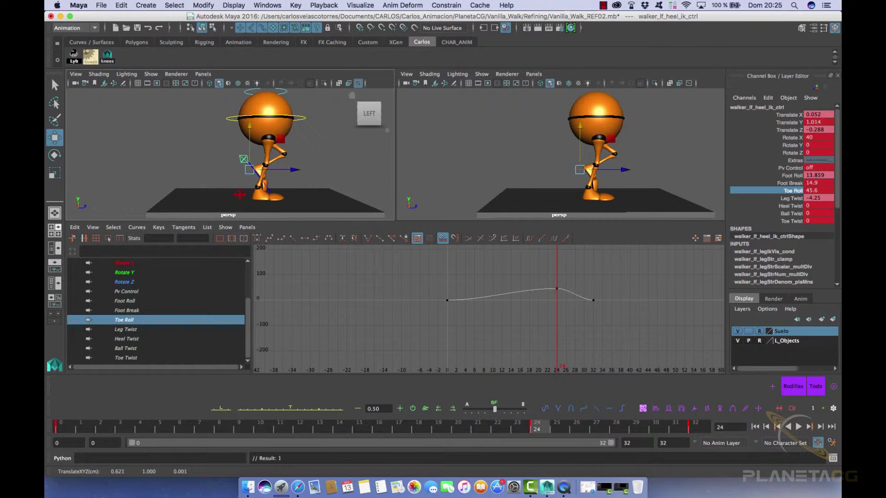
pyautogui.press('space')
pyautogui.keyDown('alt'); pyautogui.moveTo(452, 217); pyautogui.dragTo(272, 220); pyautogui.keyUp('alt')
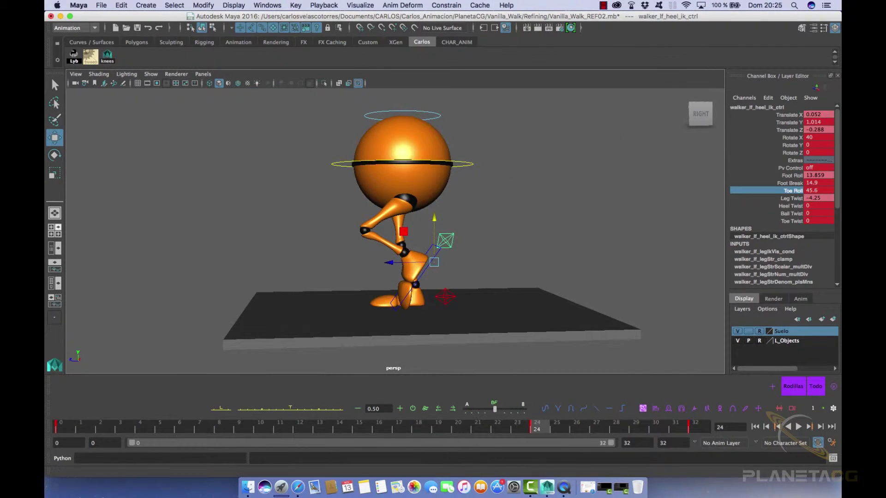
pyautogui.hotkey('alt', 'v')
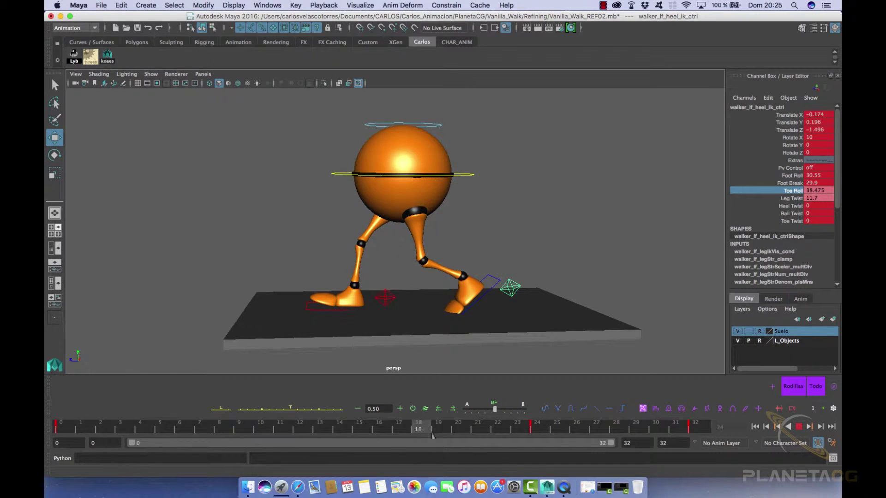
pyautogui.click(799, 427)
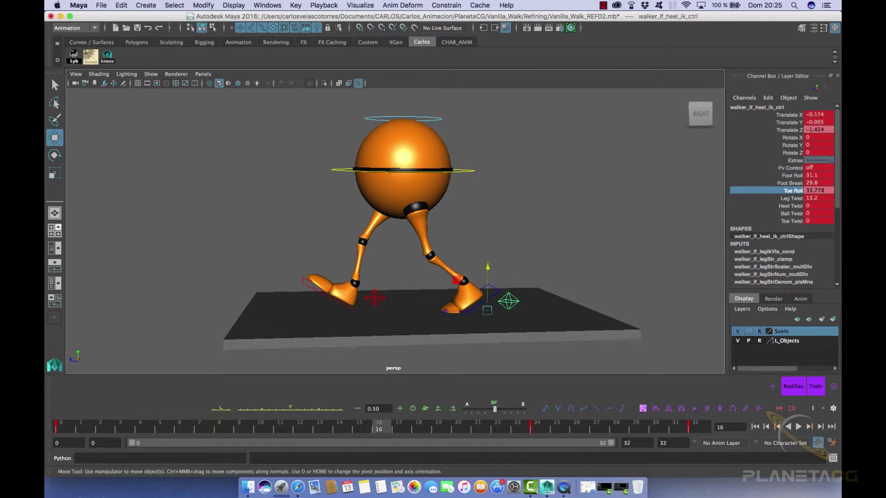
# Step: Set the left heel control's Toe Roll to 0 at frames 16 and 20
pyautogui.doubleClick(818, 190)
pyautogui.write('0')
pyautogui.press('Return')
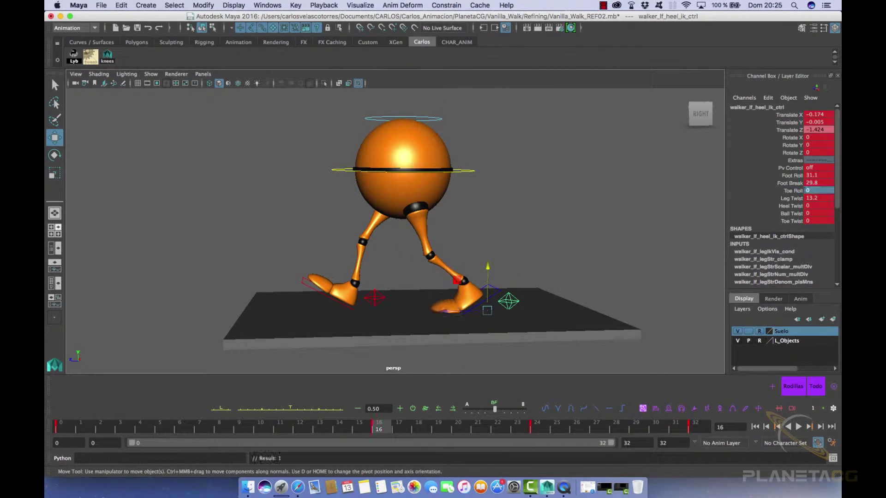
pyautogui.moveTo(386, 429); pyautogui.dragTo(462, 429)
pyautogui.doubleClick(821, 191)
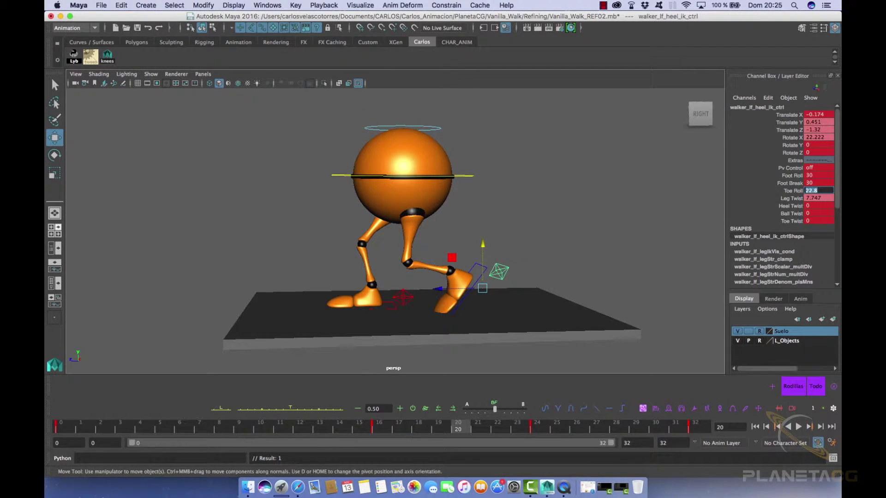
pyautogui.write('0')
pyautogui.press('Return')
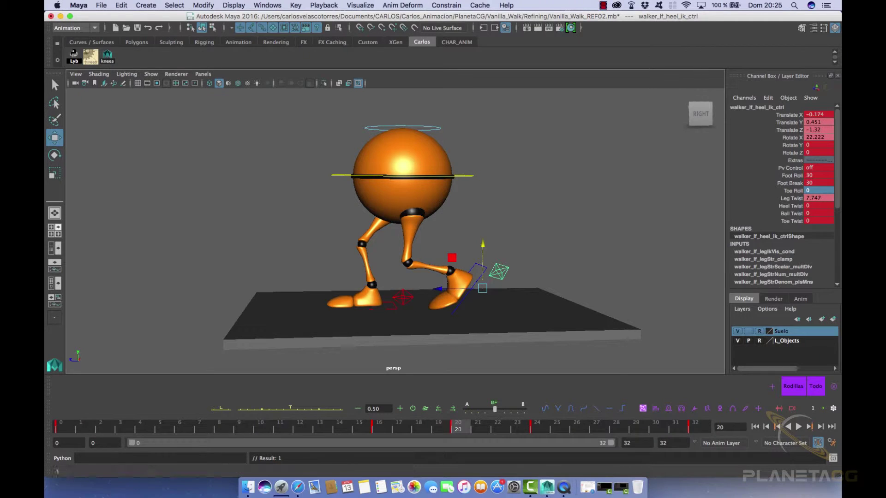
# Step: Scrub the walk through to frame 32 and undo the small vertical move of the left heel control
pyautogui.hotkey('alt', 'v')
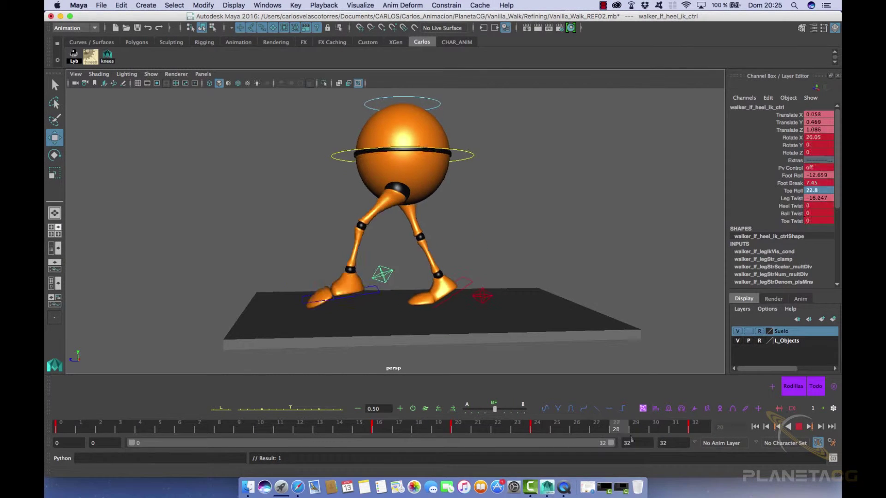
pyautogui.hotkey('alt', 'v')
pyautogui.press('z')
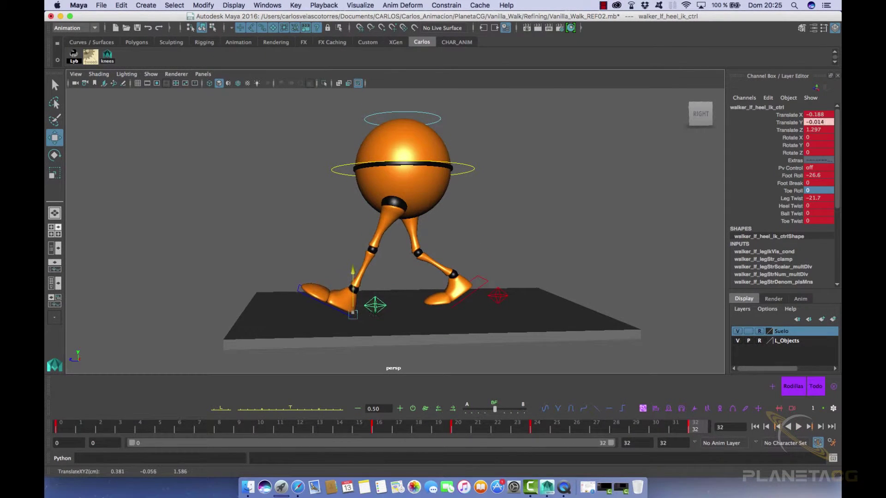
pyautogui.click(790, 191)
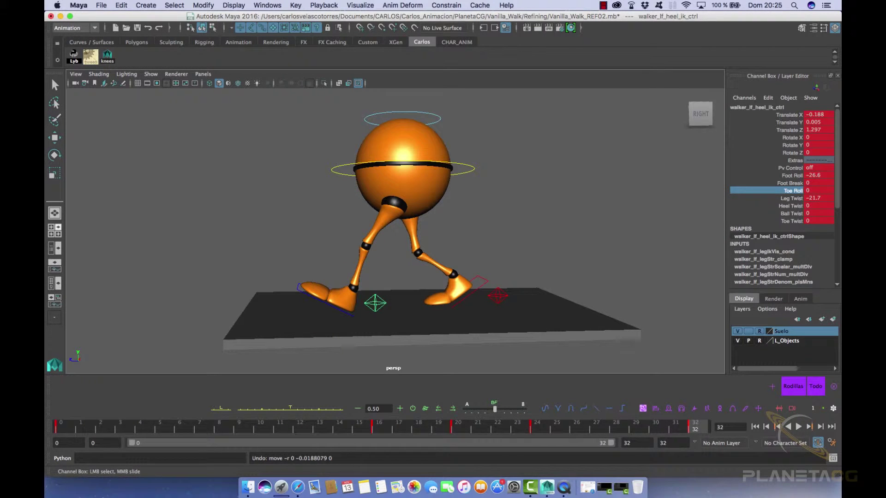
# Step: Bend the right foot's toe up at frame 16 by setting the right heel control's Toe Roll to about -16.62
pyautogui.click(497, 296)
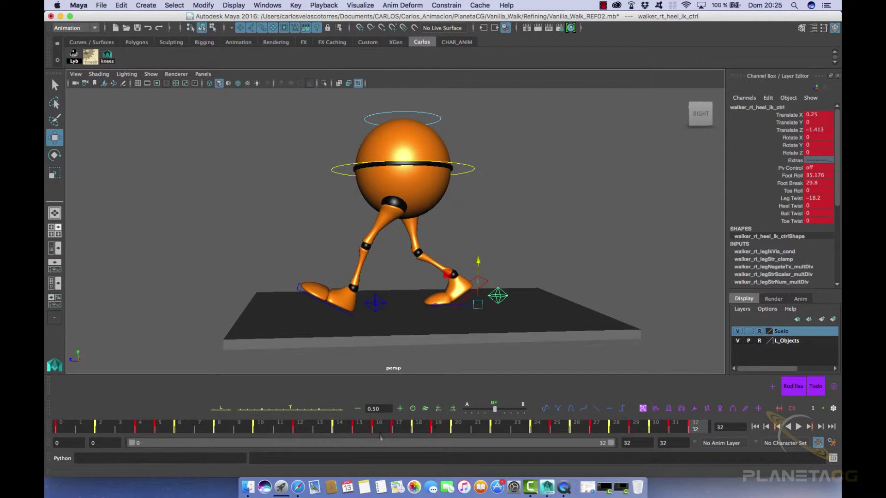
pyautogui.click(380, 428)
pyautogui.keyDown('alt'); pyautogui.moveTo(368, 320); pyautogui.dragTo(589, 324); pyautogui.keyUp('alt')
pyautogui.click(794, 191)
pyautogui.moveTo(619, 222); pyautogui.dragTo(573, 222, button='middle')
pyautogui.keyDown('alt'); pyautogui.moveTo(476, 305); pyautogui.dragTo(471, 306); pyautogui.keyUp('alt')
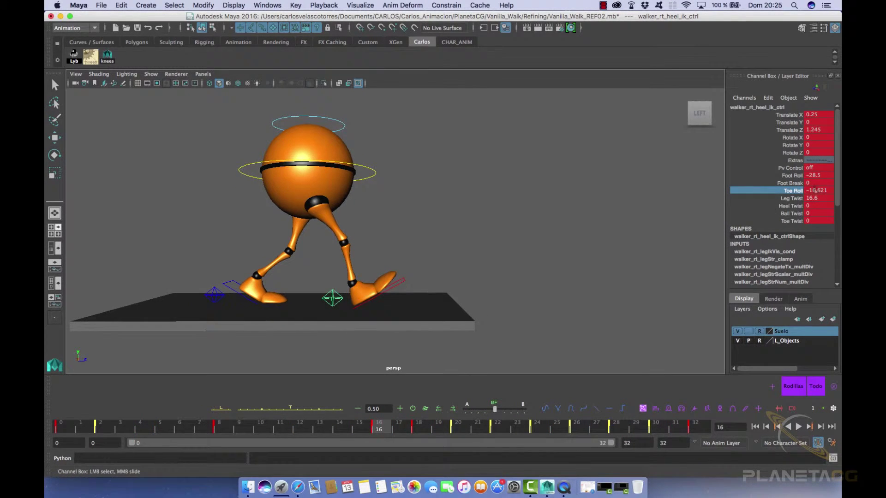
pyautogui.click(817, 190)
pyautogui.press('Right')
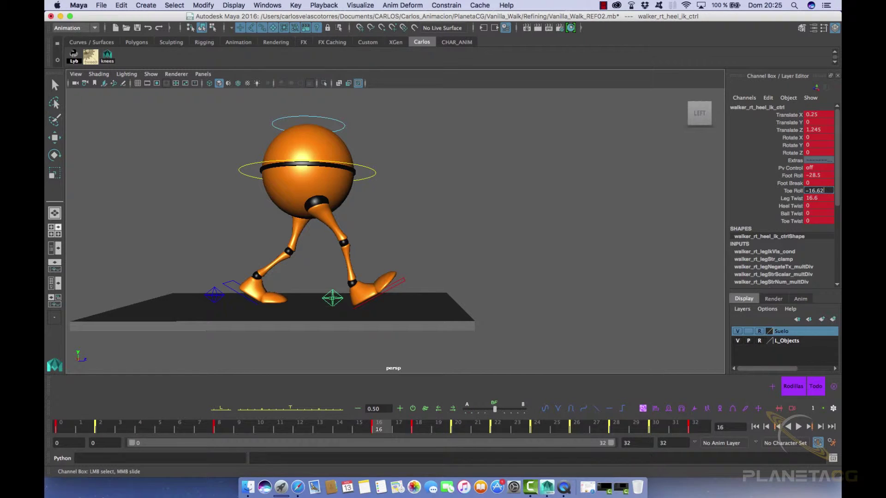
pyautogui.press('Return')
# Step: Set the left heel control's Toe Roll to -16 at frame 32
pyautogui.click(695, 427)
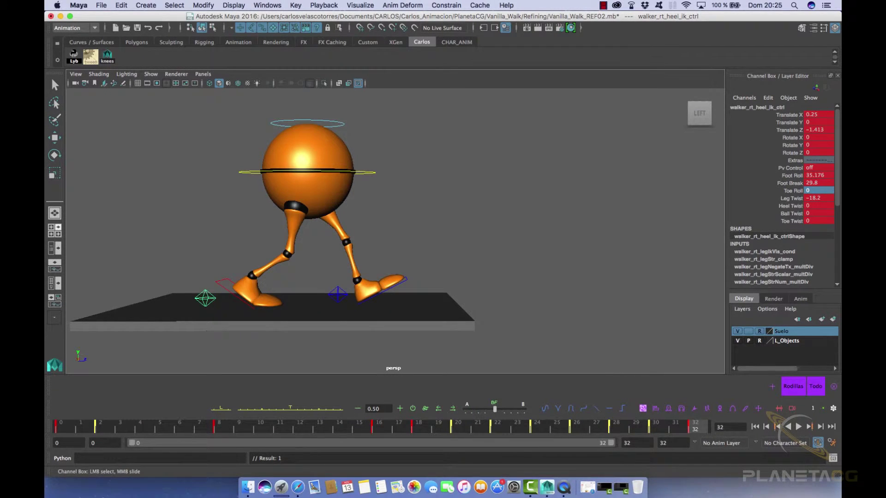
pyautogui.click(337, 294)
pyautogui.press('w')
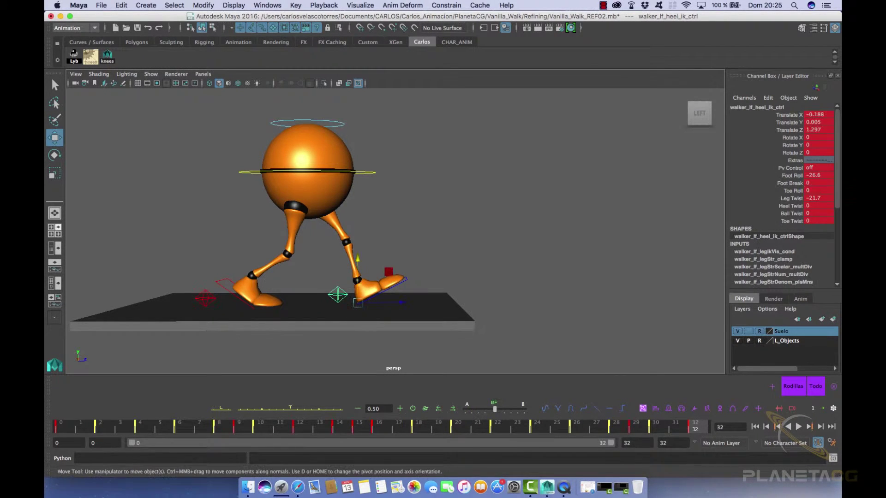
pyautogui.click(814, 191)
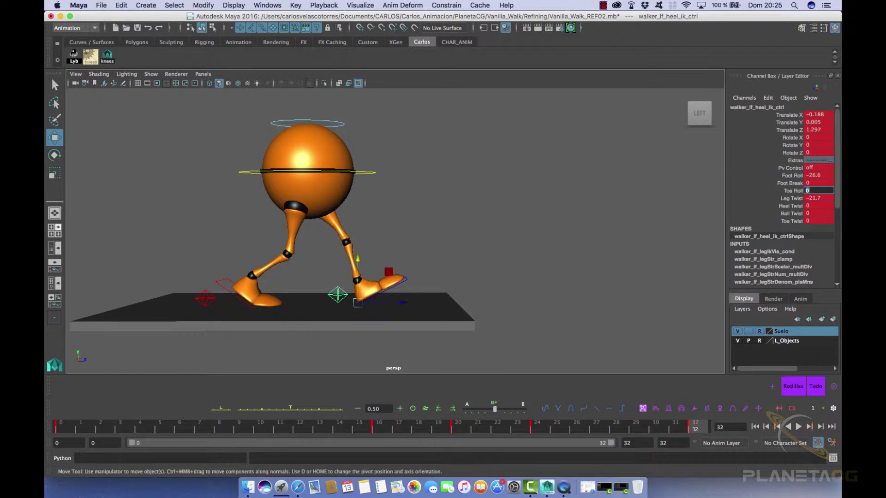
pyautogui.write('16')
pyautogui.press('Return')
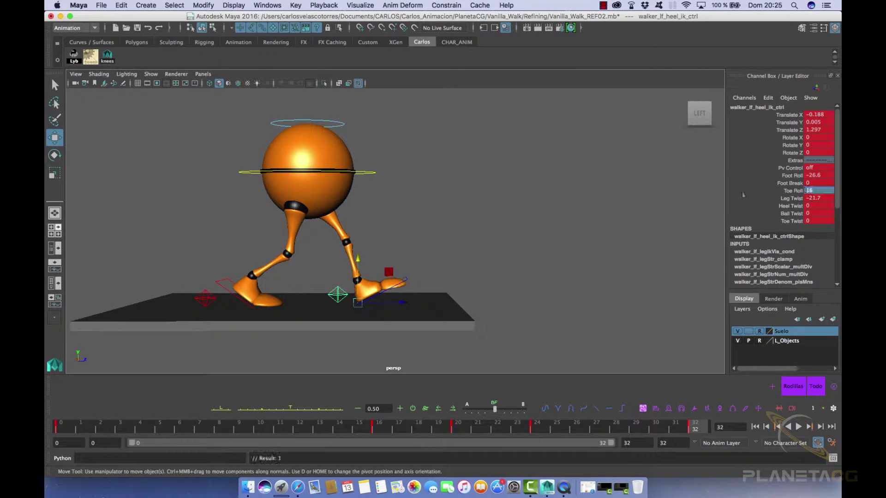
pyautogui.click(812, 191)
pyautogui.write('.')
pyautogui.write('-')
pyautogui.press('Return')
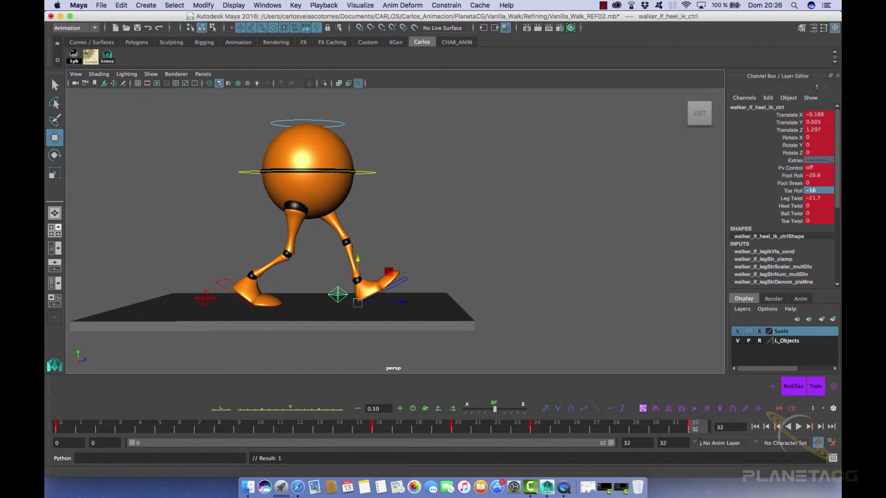
# Step: Scrub the walk to frame 4 and set the left heel control's Toe Roll to 0 there
pyautogui.hotkey('alt', 'v')
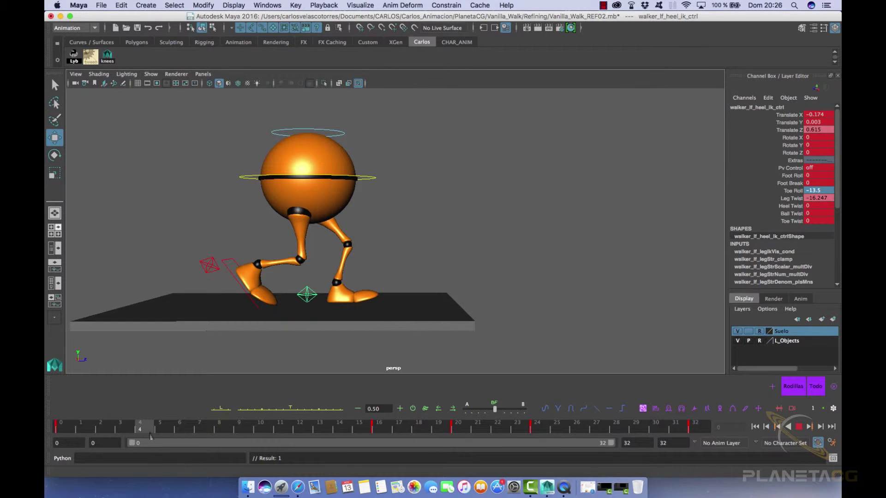
pyautogui.hotkey('alt', 'v')
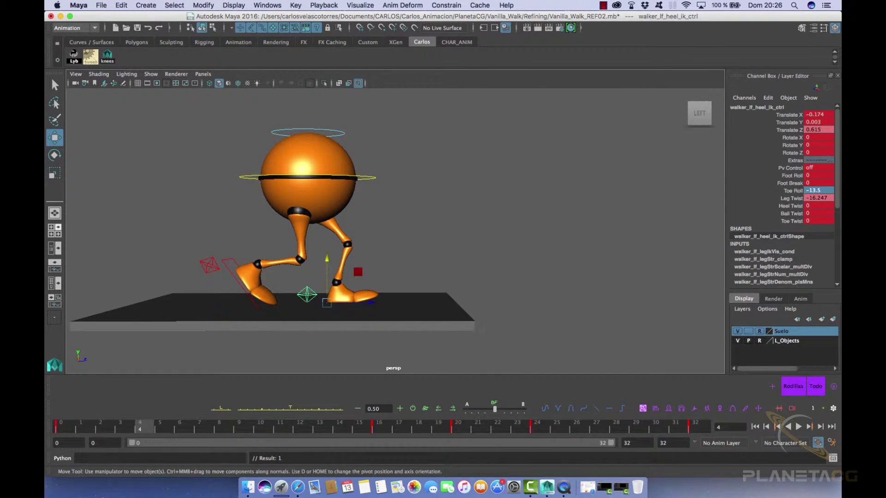
pyautogui.doubleClick(818, 190)
pyautogui.write('0')
pyautogui.press('Return')
# Step: Set the left heel control's Toe Roll to -25 at frame 2
pyautogui.click(107, 434)
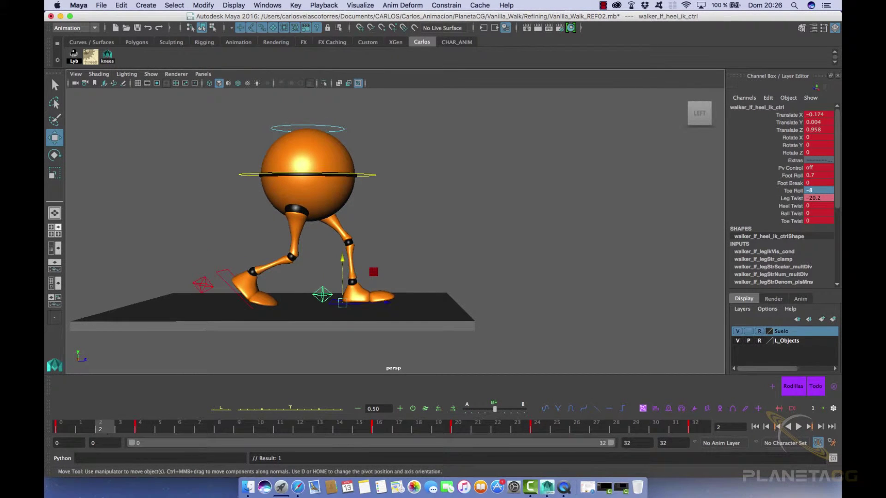
pyautogui.moveTo(343, 259); pyautogui.dragTo(342, 261)
pyautogui.press('super+z')
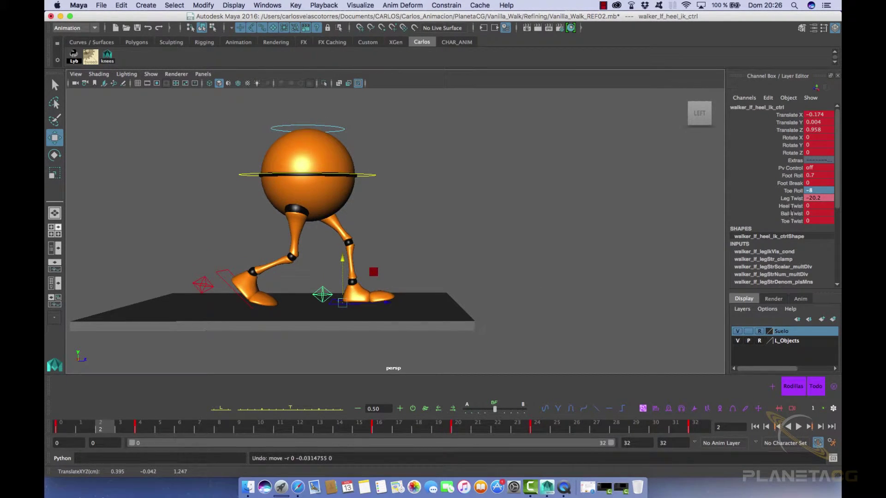
pyautogui.click(793, 198)
pyautogui.click(792, 191)
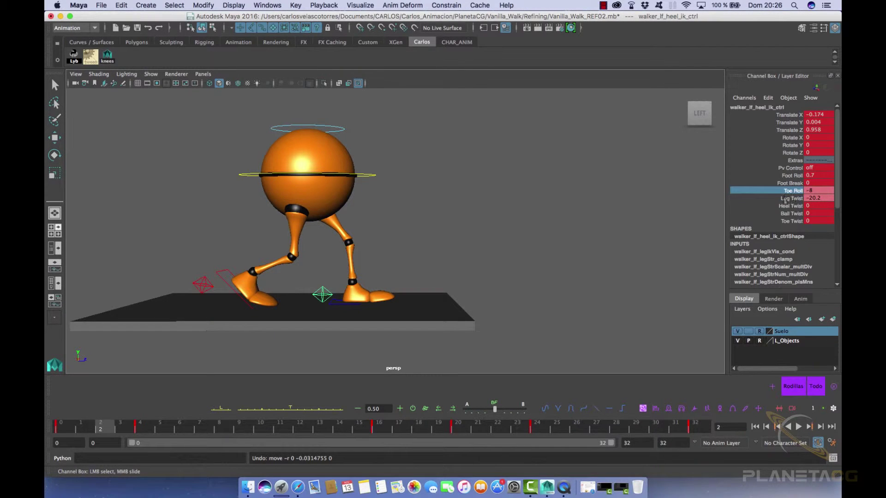
pyautogui.moveTo(600, 240); pyautogui.dragTo(561, 240, button='middle')
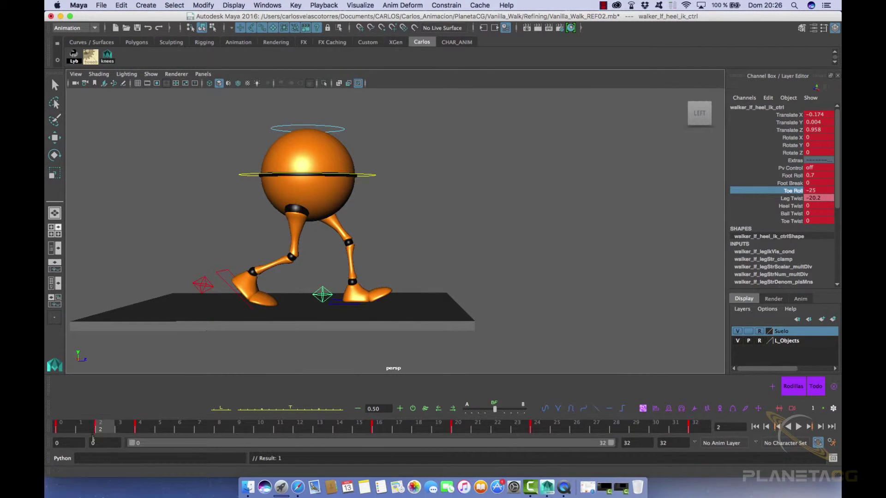
# Step: Scrub through the walk and lower the left heel control's Toe Roll at frame 28
pyautogui.hotkey('alt', 'v')
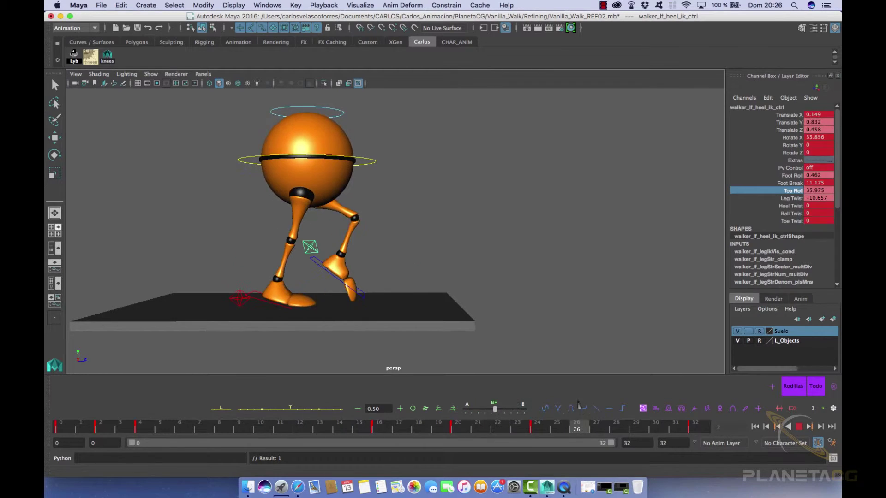
pyautogui.hotkey('alt', 'v')
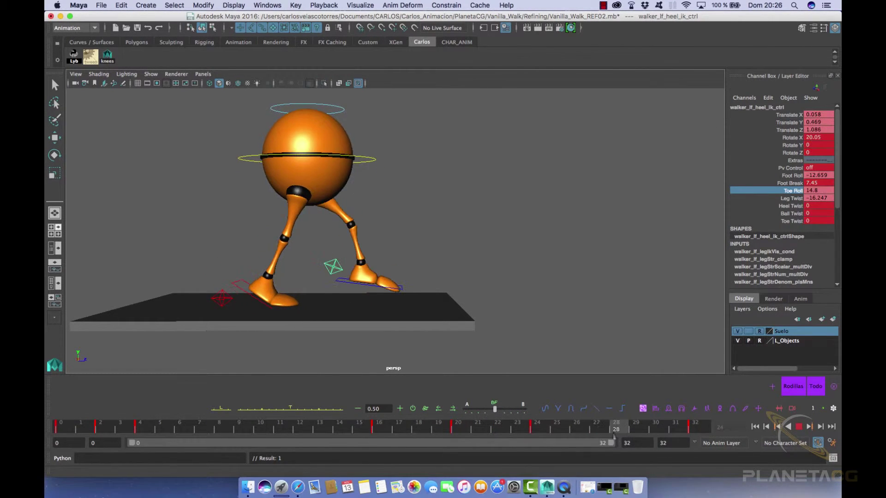
pyautogui.moveTo(615, 437)
pyautogui.mouseDown()
pyautogui.moveTo(577, 436)
pyautogui.moveTo(616, 436)
pyautogui.mouseUp()
pyautogui.moveTo(554, 296); pyautogui.dragTo(532, 295, button='middle')
# Step: Play the walk back while orbiting around to a front view, then save the scene
pyautogui.click(696, 430)
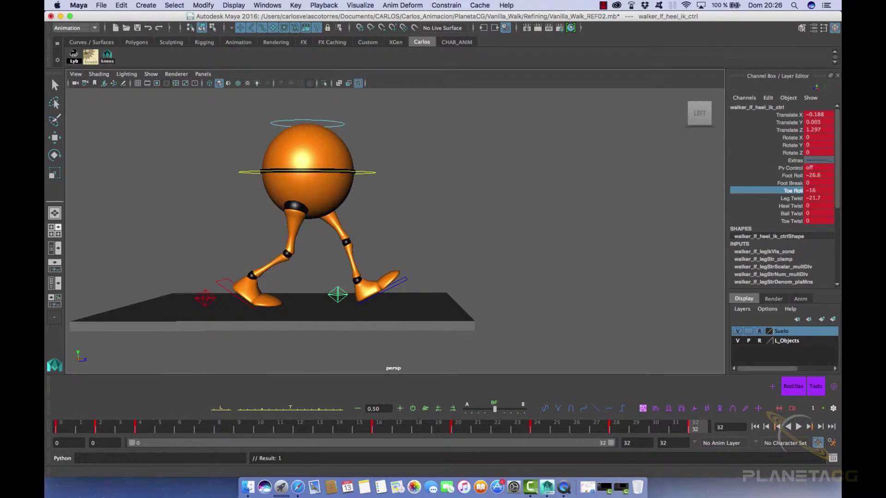
pyautogui.hotkey('alt', 'v')
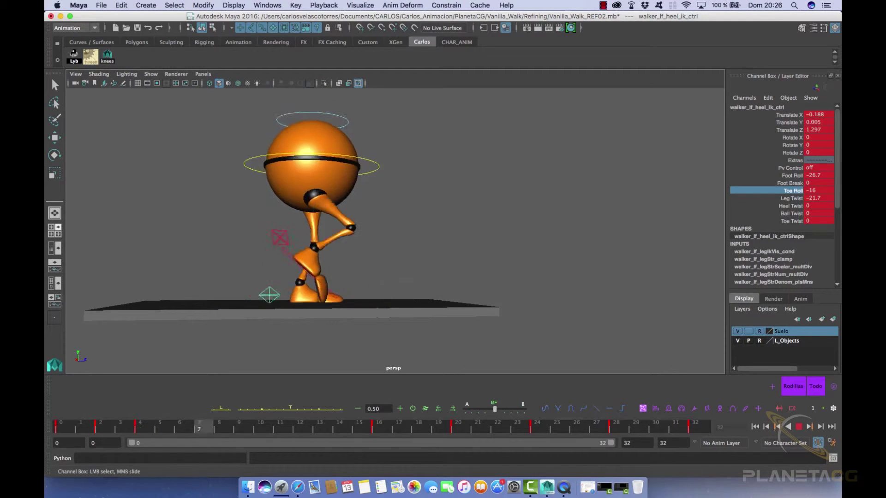
pyautogui.keyDown('alt'); pyautogui.moveTo(498, 328); pyautogui.dragTo(431, 346); pyautogui.keyUp('alt')
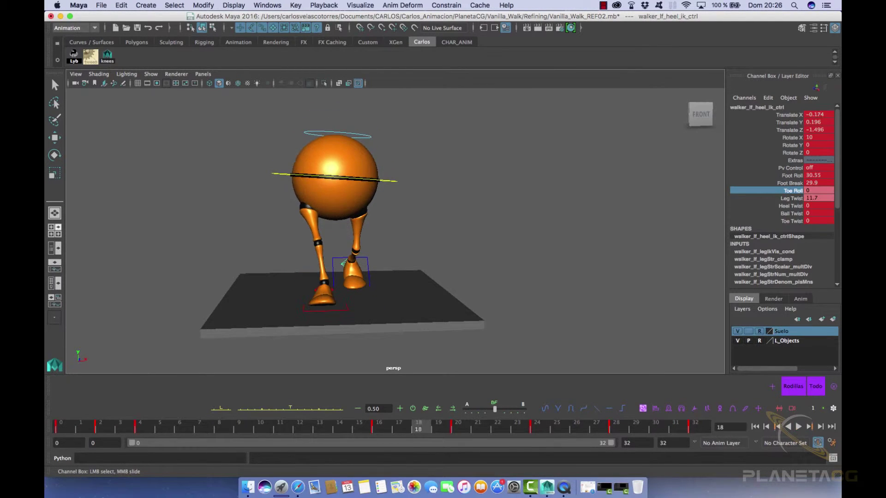
pyautogui.press('super+s')
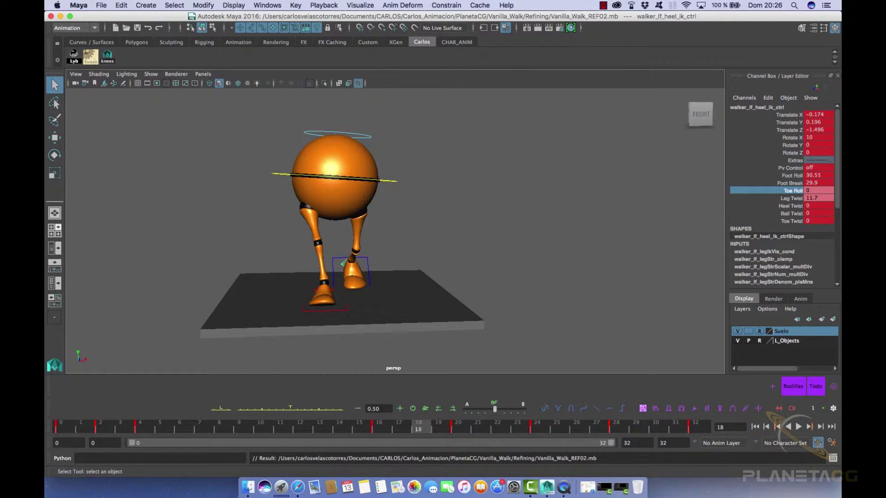
# Step: Rotate the right heel control at frame 8 to Rotate Y -10.814 and Rotate Z -19.372, tilting the lifted foot outward
pyautogui.keyDown('alt'); pyautogui.moveTo(397, 295); pyautogui.dragTo(443, 293); pyautogui.keyUp('alt')
pyautogui.keyDown('alt'); pyautogui.moveTo(443, 293); pyautogui.dragTo(462, 293, button='right'); pyautogui.keyUp('alt')
pyautogui.moveTo(462, 293)
pyautogui.keyDown('alt'); pyautogui.mouseDown()
pyautogui.moveTo(402, 277)
pyautogui.moveTo(454, 279)
pyautogui.mouseUp(); pyautogui.keyUp('alt')
pyautogui.click(372, 296)
pyautogui.keyDown('alt'); pyautogui.moveTo(372, 295); pyautogui.dragTo(333, 292); pyautogui.keyUp('alt')
pyautogui.moveTo(194, 432); pyautogui.dragTo(226, 440)
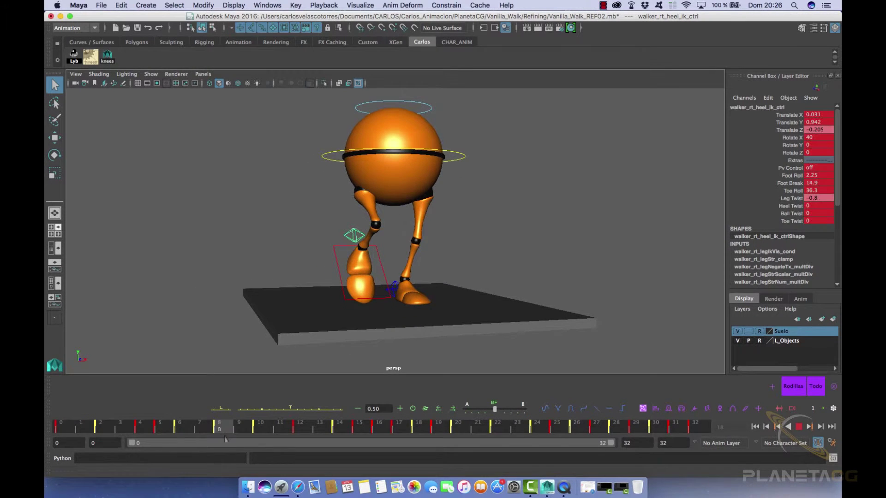
pyautogui.keyDown('alt'); pyautogui.moveTo(351, 305); pyautogui.dragTo(325, 306); pyautogui.keyUp('alt')
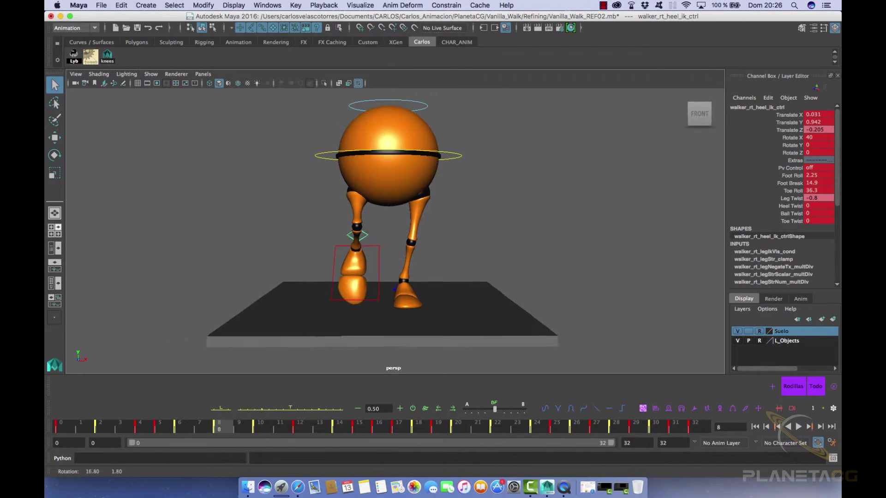
pyautogui.press('e')
pyautogui.moveTo(396, 244); pyautogui.dragTo(348, 259)
pyautogui.moveTo(210, 433)
pyautogui.mouseDown()
pyautogui.moveTo(161, 433)
pyautogui.moveTo(242, 433)
pyautogui.moveTo(223, 433)
pyautogui.mouseUp()
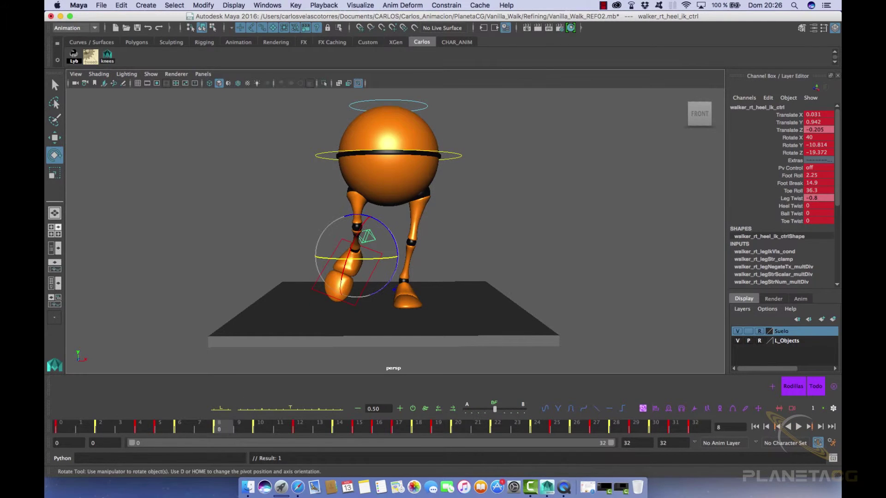
# Step: Isolate the right heel control's Rotate Y and Rotate Z curves and delete their keys at frames 6, 10 and 12
pyautogui.press('space')
pyautogui.click(136, 282)
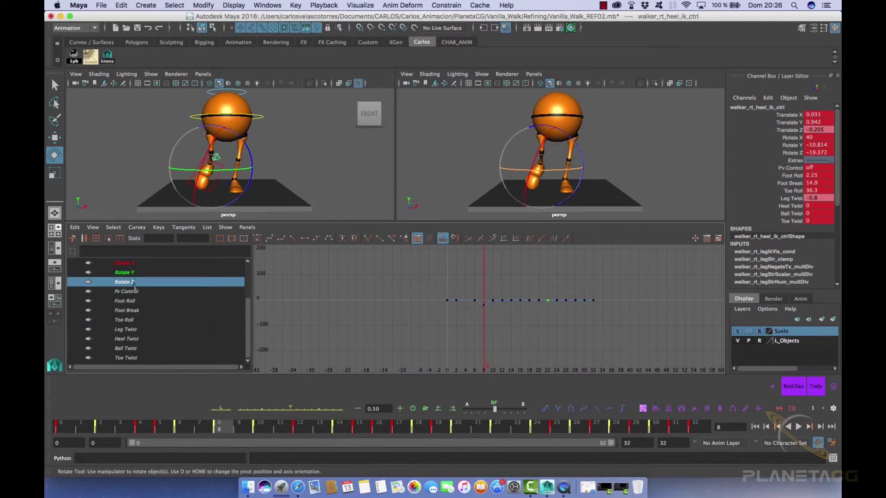
pyautogui.press('Up')
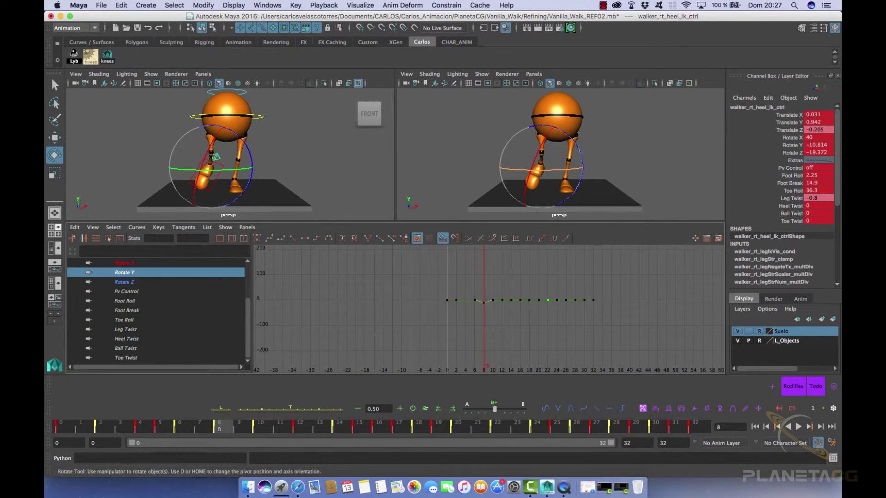
pyautogui.keyDown('shift'); pyautogui.click(138, 282); pyautogui.keyUp('shift')
pyautogui.press('f')
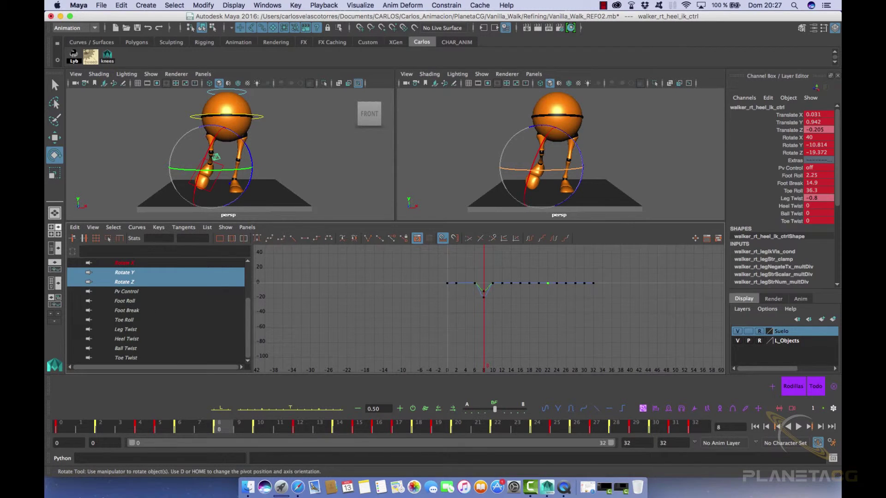
pyautogui.moveTo(229, 431); pyautogui.dragTo(380, 429)
pyautogui.keyDown('alt'); pyautogui.moveTo(466, 318); pyautogui.dragTo(442, 338, button='middle'); pyautogui.keyUp('alt')
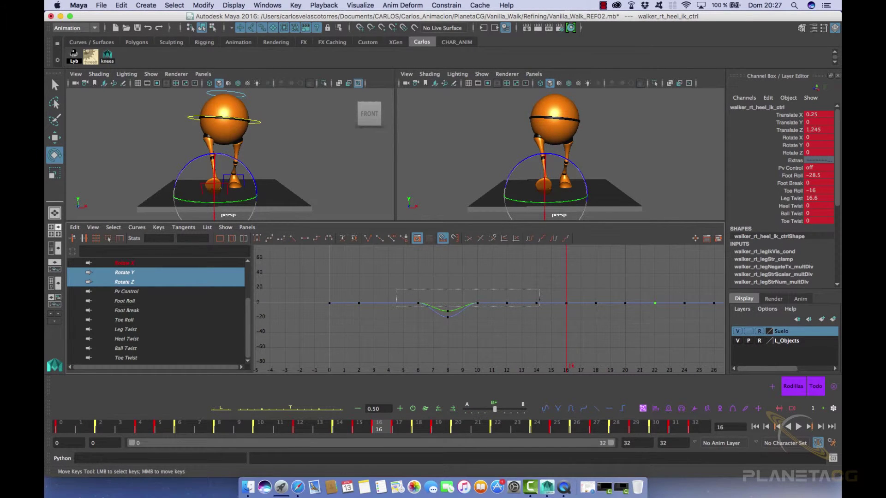
pyautogui.moveTo(397, 290); pyautogui.dragTo(539, 306)
pyautogui.press('Delete')
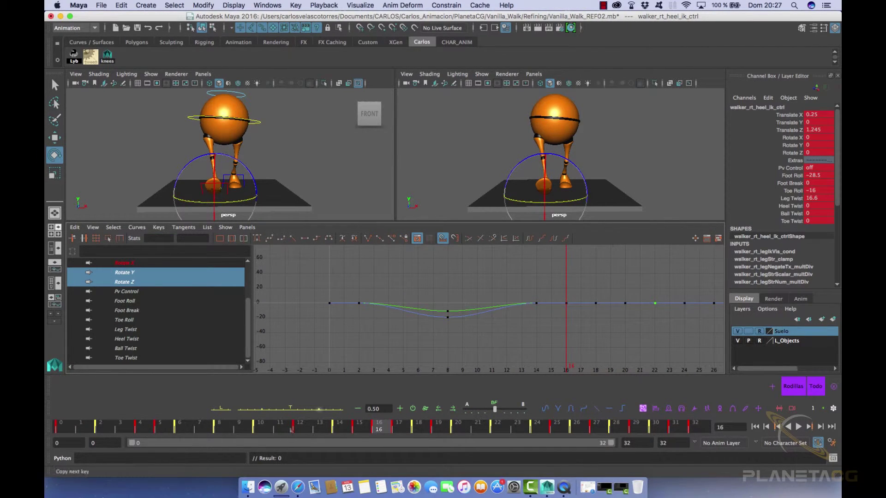
# Step: Delete the right heel control's Rotate Y and Rotate Z keys at frame 14 and play the walk back
pyautogui.hotkey('alt', 'v')
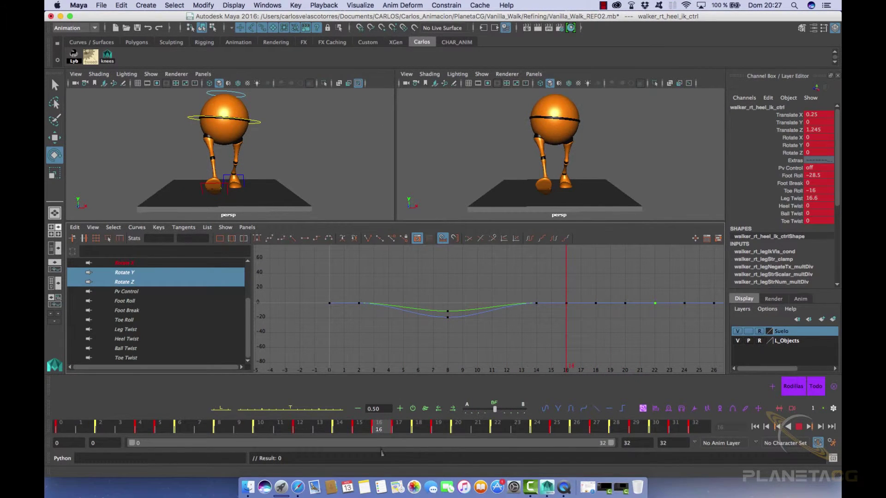
pyautogui.hotkey('alt', 'v')
pyautogui.moveTo(528, 293); pyautogui.dragTo(546, 314)
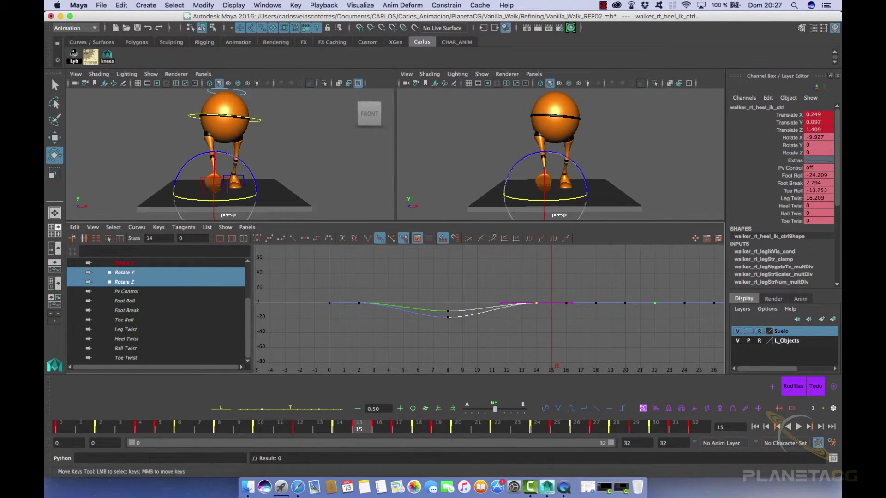
pyautogui.press('Delete')
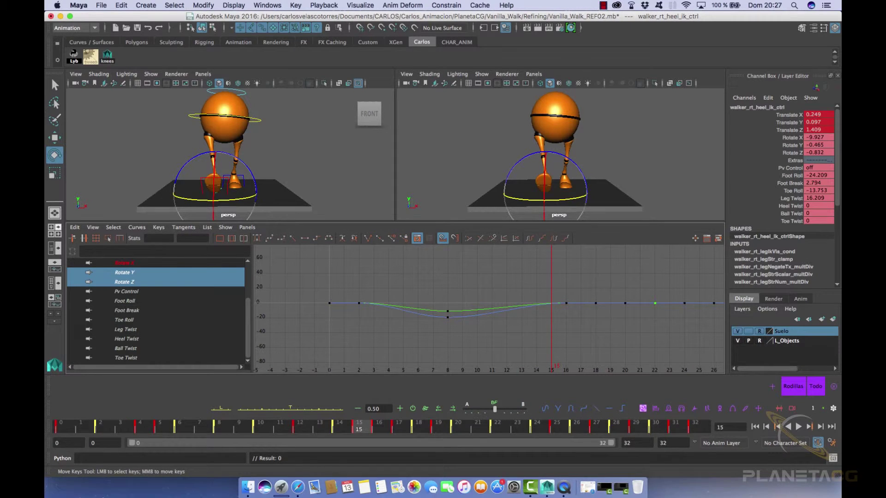
pyautogui.click(799, 434)
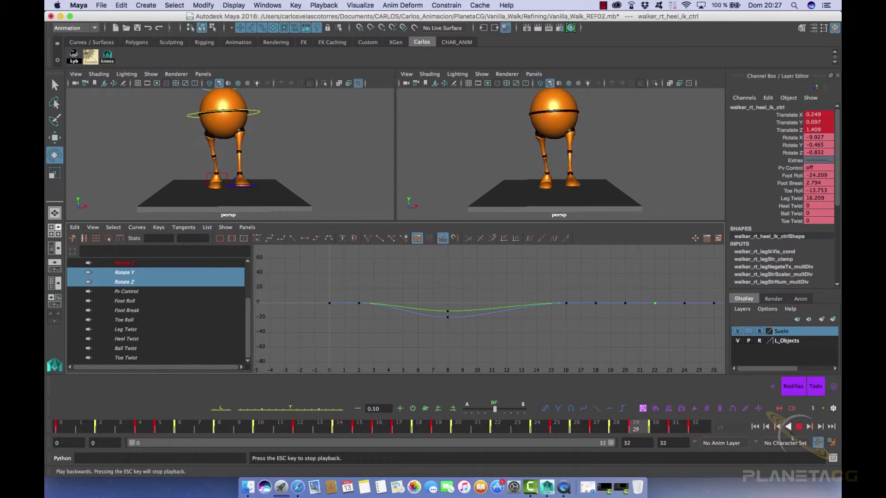
pyautogui.press('Escape')
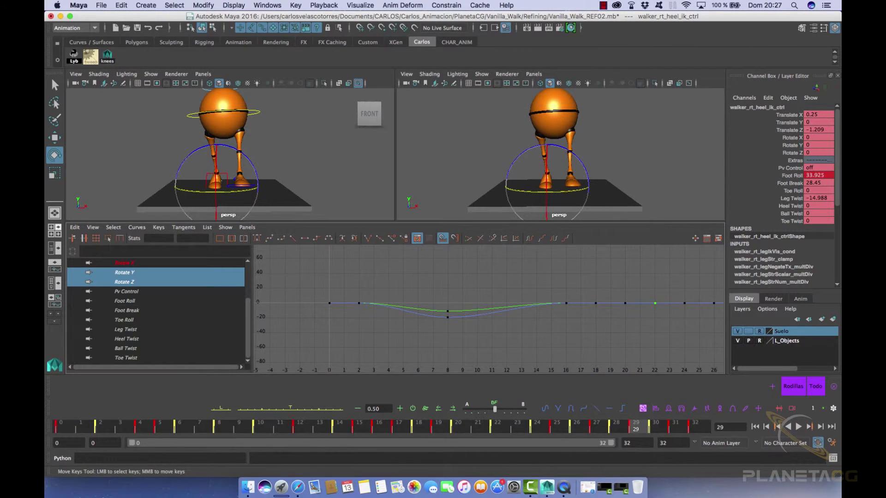
# Step: Rotate the left heel control at frame 24 to Rotate Y 13.203 and Rotate Z 12.749, tilting the lifted foot outward
pyautogui.hotkey('alt', 'v')
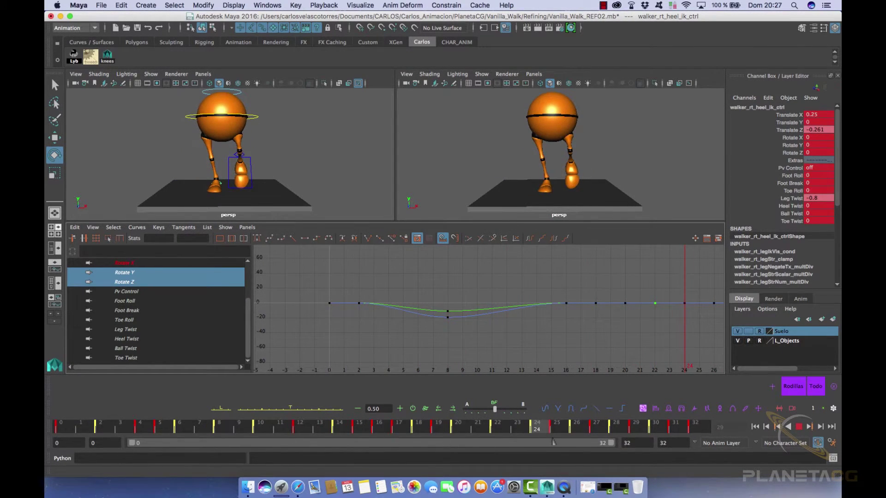
pyautogui.hotkey('alt', 'v')
pyautogui.click(239, 155)
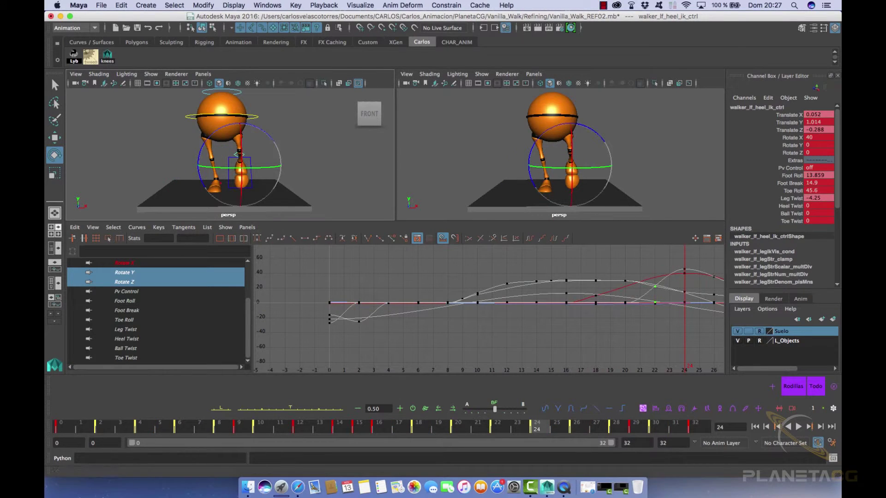
pyautogui.hotkey('alt', 'v')
pyautogui.press('Escape')
pyautogui.moveTo(239, 154); pyautogui.dragTo(235, 156)
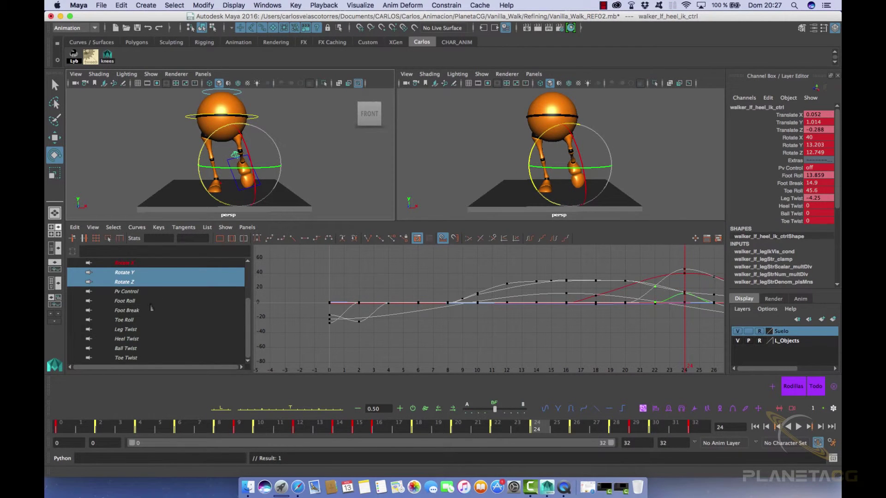
# Step: Delete the left heel control's Rotate Z keys between frames 20 and 30, keeping the frame 24 key, and review the motion
pyautogui.scroll(3, 151, 308)
pyautogui.click(136, 329)
pyautogui.click(134, 339)
pyautogui.press('f')
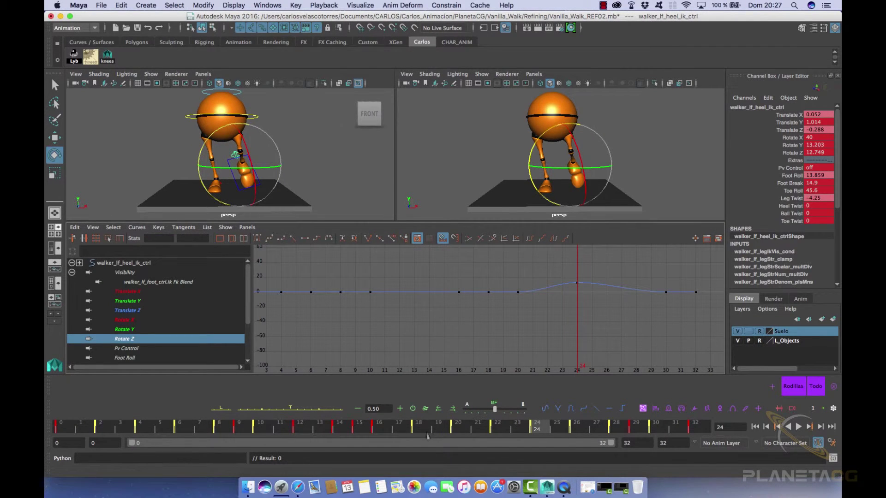
pyautogui.click(799, 427)
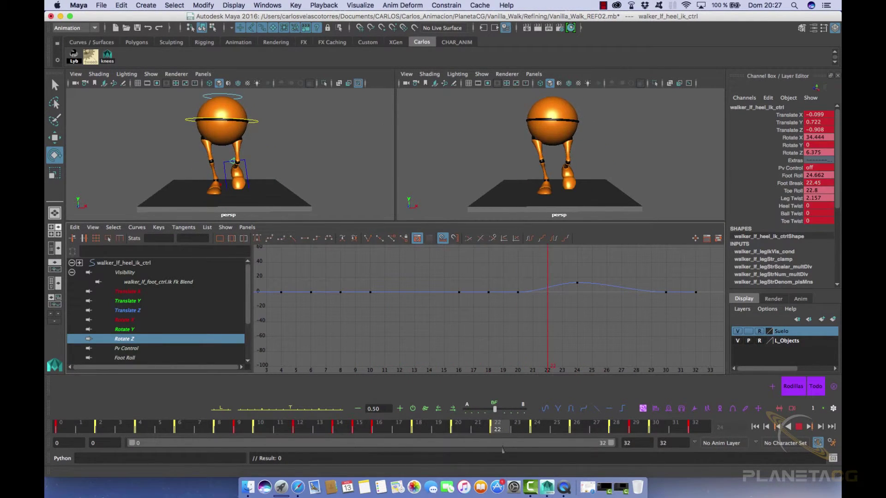
# Step: Raise the left heel control slightly at frame 22 to Translate Y 0.763, working from a side view
pyautogui.moveTo(522, 450); pyautogui.dragTo(510, 454)
pyautogui.keyDown('alt'); pyautogui.moveTo(621, 180); pyautogui.dragTo(536, 182); pyautogui.keyUp('alt')
pyautogui.press('w')
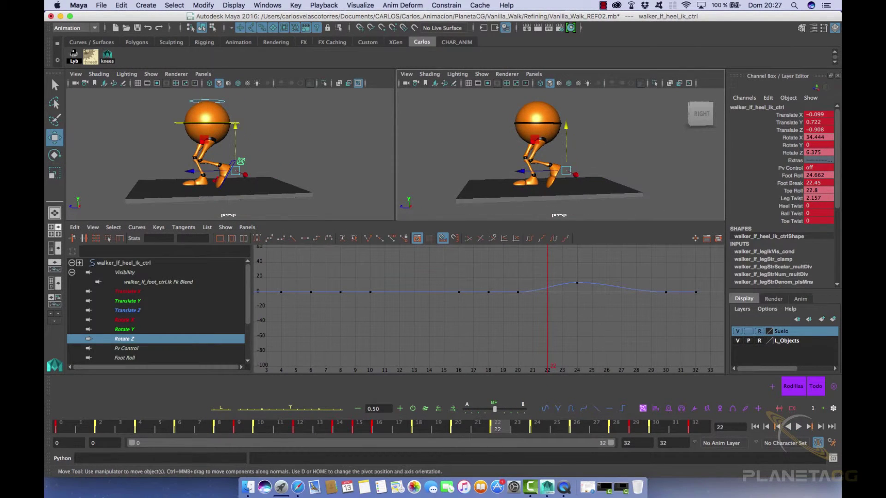
pyautogui.moveTo(564, 200); pyautogui.dragTo(564, 199, button='middle')
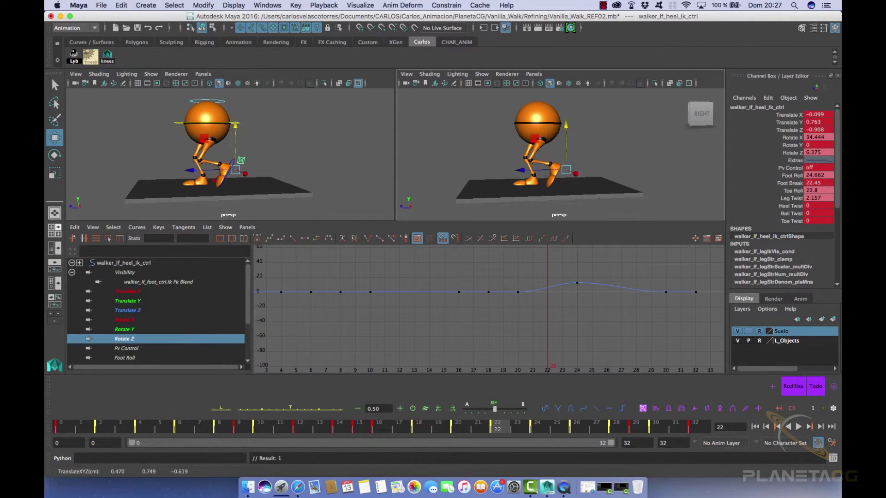
# Step: Review the walk from the side, and play it back in an enlarged front view
pyautogui.hotkey('alt', 'v')
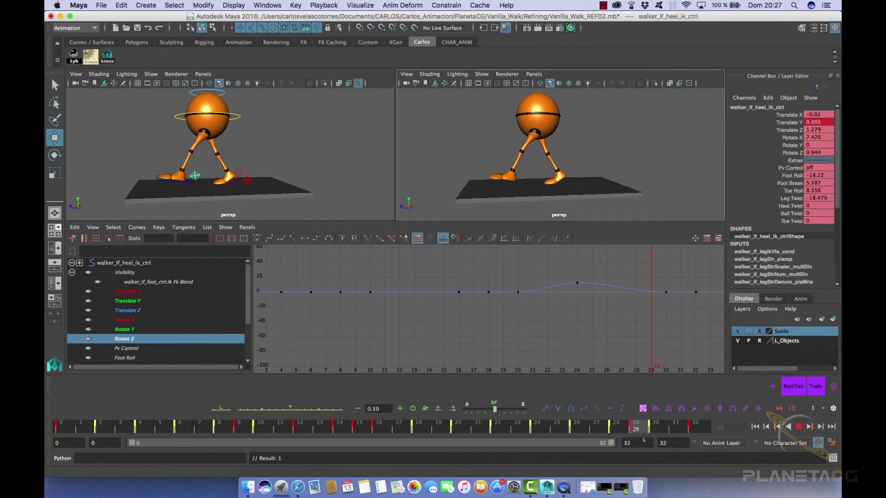
pyautogui.hotkey('alt', 'v')
pyautogui.keyDown('alt'); pyautogui.moveTo(222, 160); pyautogui.dragTo(332, 162); pyautogui.keyUp('alt')
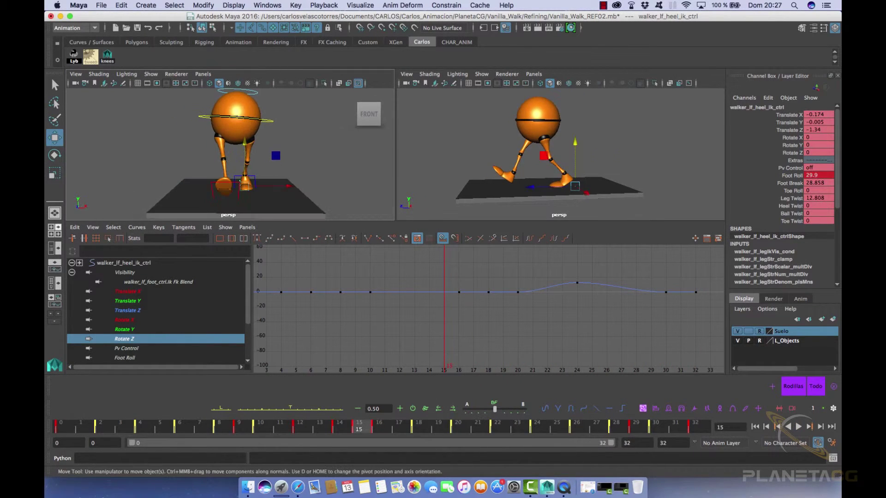
pyautogui.press('space')
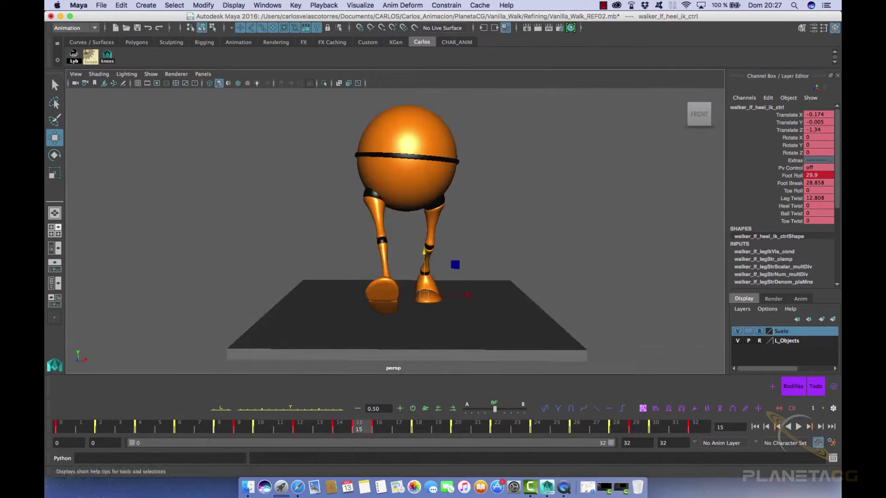
pyautogui.click(799, 428)
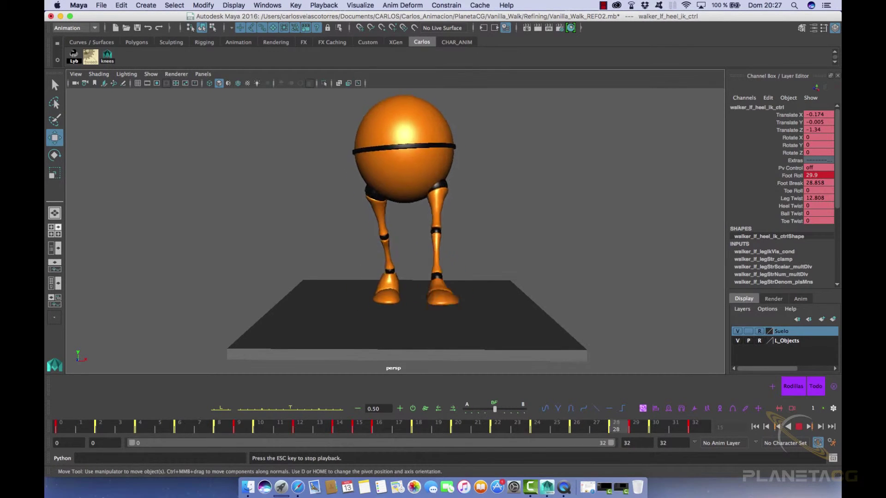
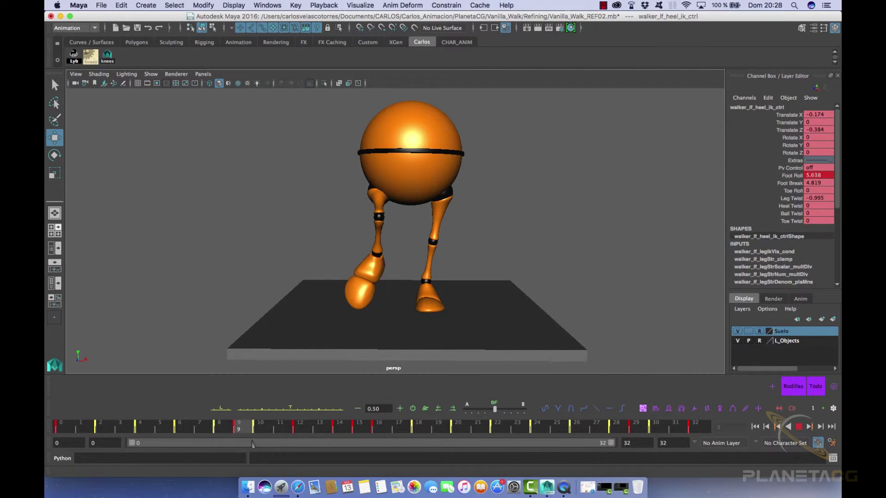
# Step: Rotate the left heel control farther outward at frame 24 to Rotate Y 14.443 and Rotate Z 20.696
pyautogui.click(542, 433)
pyautogui.press('e')
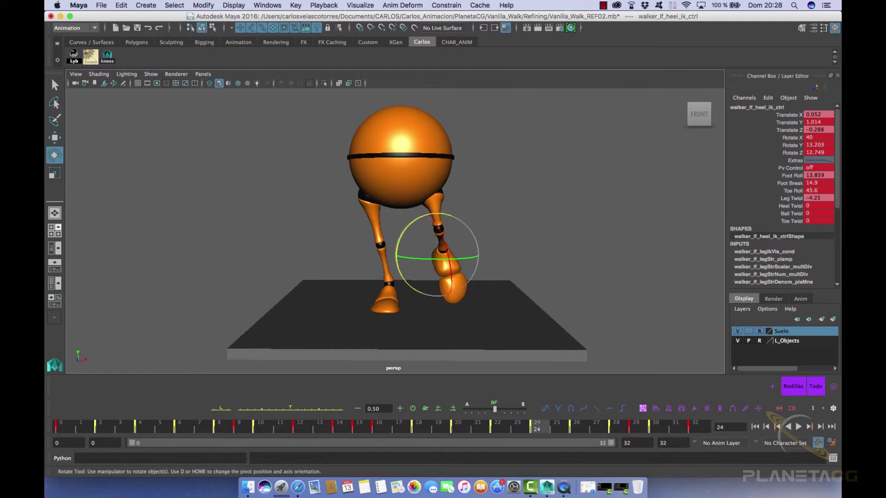
pyautogui.moveTo(406, 281); pyautogui.dragTo(409, 284)
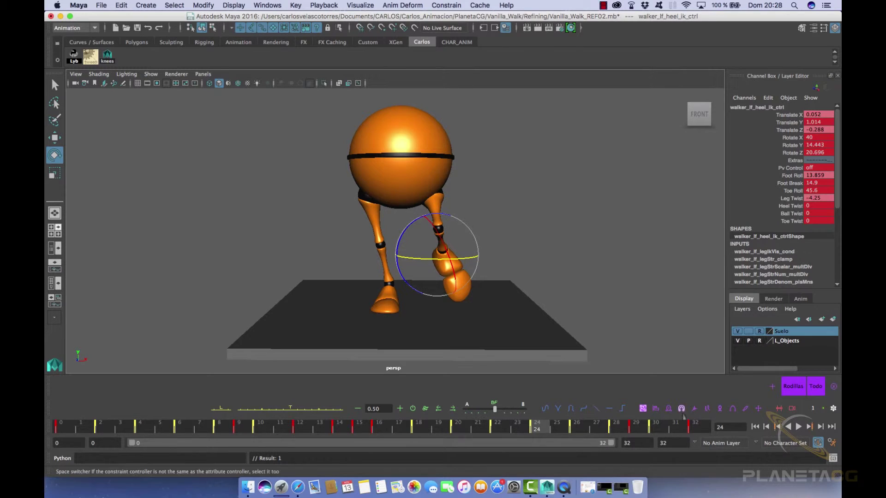
# Step: Play the walk back while orbiting around the character to a left side view
pyautogui.click(799, 427)
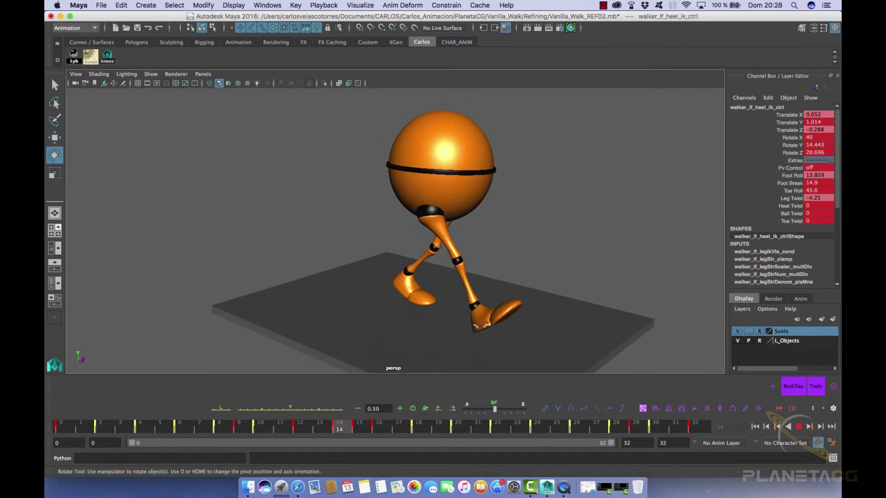
pyautogui.keyDown('alt'); pyautogui.moveTo(482, 326); pyautogui.dragTo(500, 318); pyautogui.keyUp('alt')
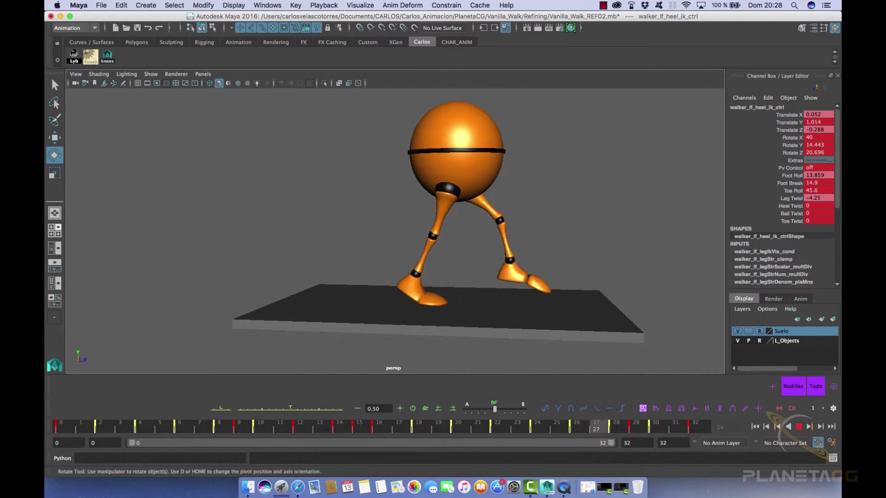
pyautogui.press('Escape')
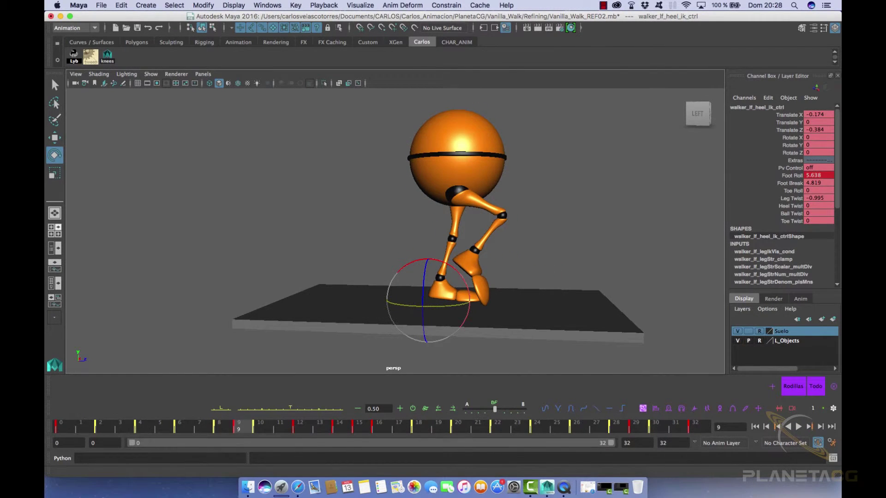
# Step: Shorten the playback range to end at frame 31 and save the scene
pyautogui.moveTo(611, 443); pyautogui.dragTo(597, 443)
pyautogui.keyDown('alt'); pyautogui.moveTo(584, 323); pyautogui.dragTo(480, 332); pyautogui.keyUp('alt')
pyautogui.press('super+s')
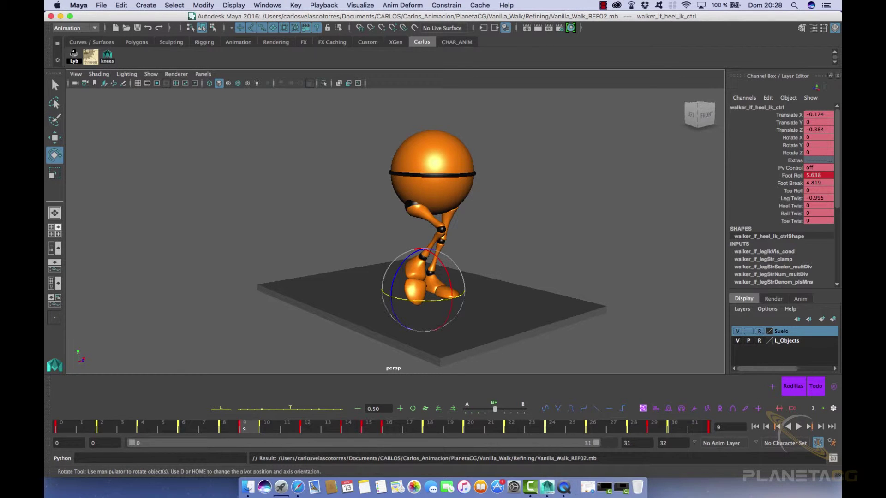
# Step: Switch the perspective view's renderer to Viewport 2.0 and frame the whole character and floor
pyautogui.click(176, 75)
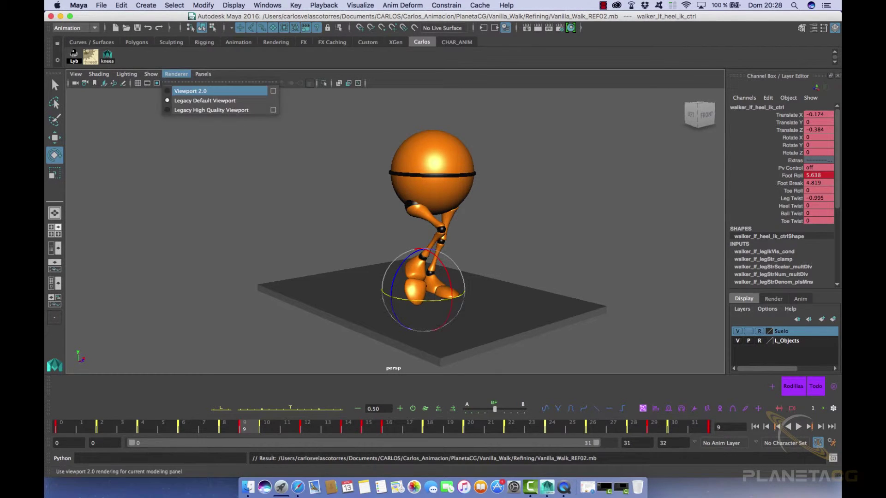
pyautogui.click(190, 91)
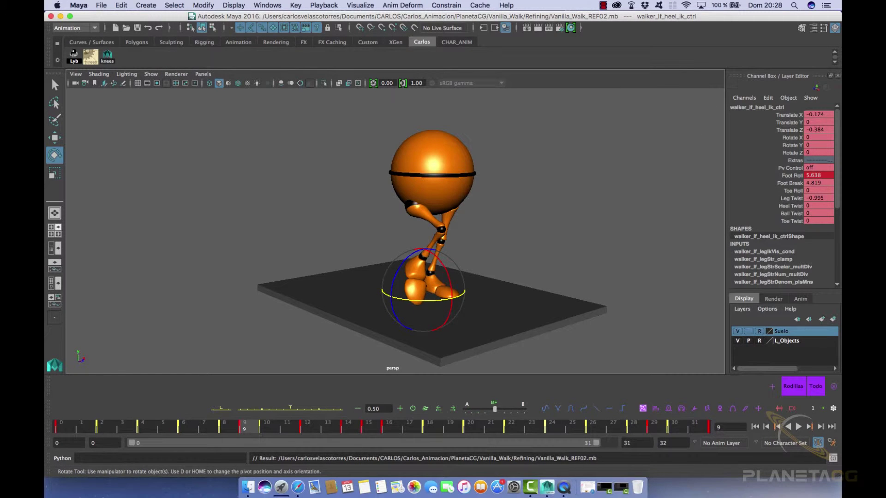
pyautogui.keyDown('alt'); pyautogui.moveTo(324, 259); pyautogui.dragTo(337, 271); pyautogui.keyUp('alt')
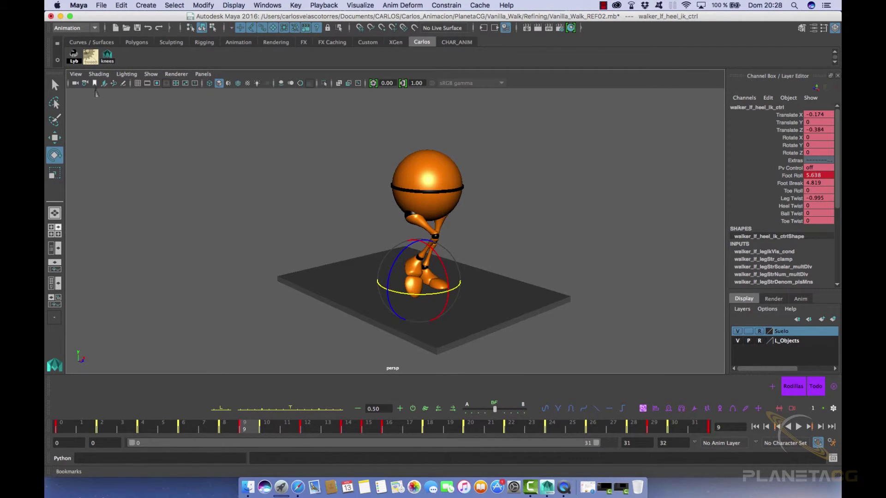
pyautogui.click(76, 28)
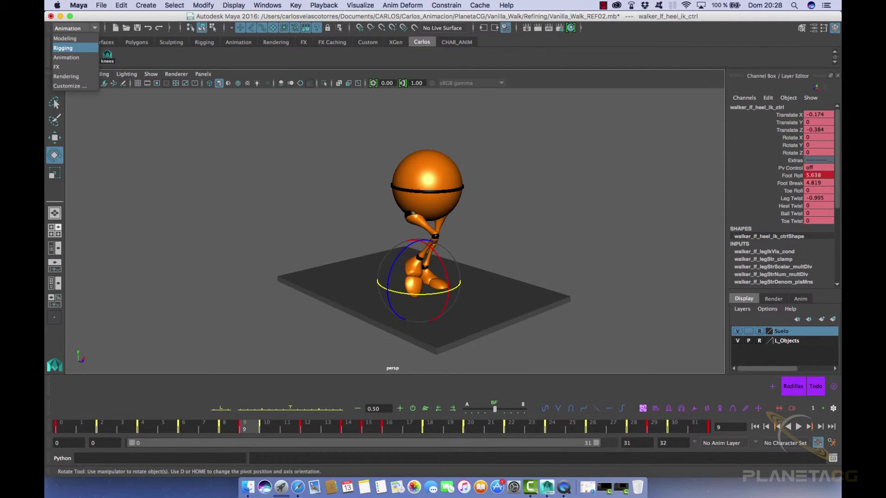
pyautogui.click(66, 57)
pyautogui.click(151, 74)
pyautogui.moveTo(159, 74)
pyautogui.click(127, 74)
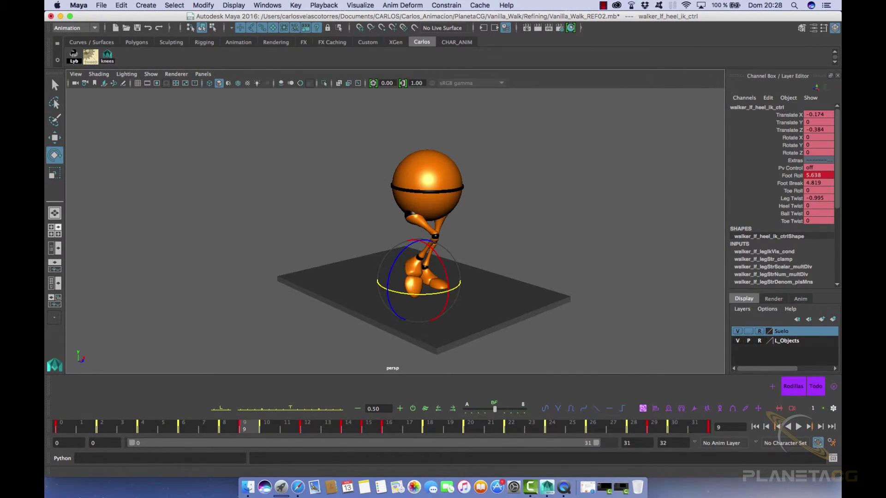
# Step: Create an ambient light, scale it up to 3.631, and raise it above the character to Translate Y 5.545
pyautogui.click(121, 6)
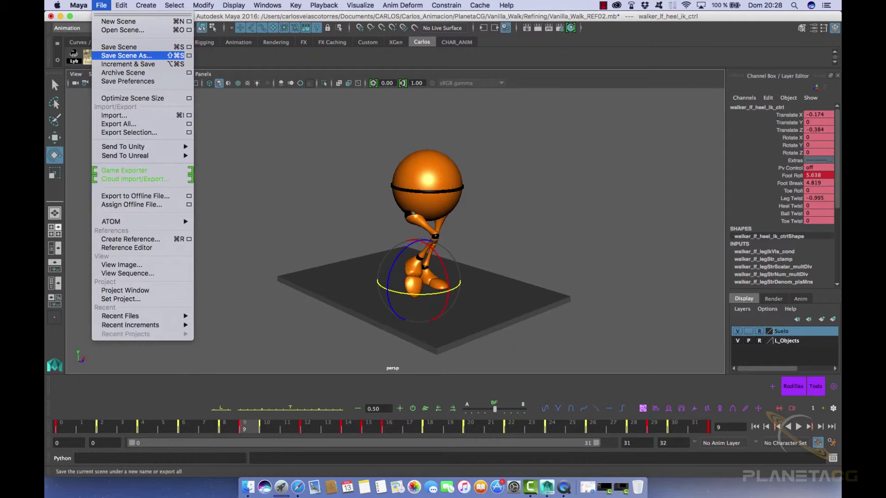
pyautogui.moveTo(217, 56)
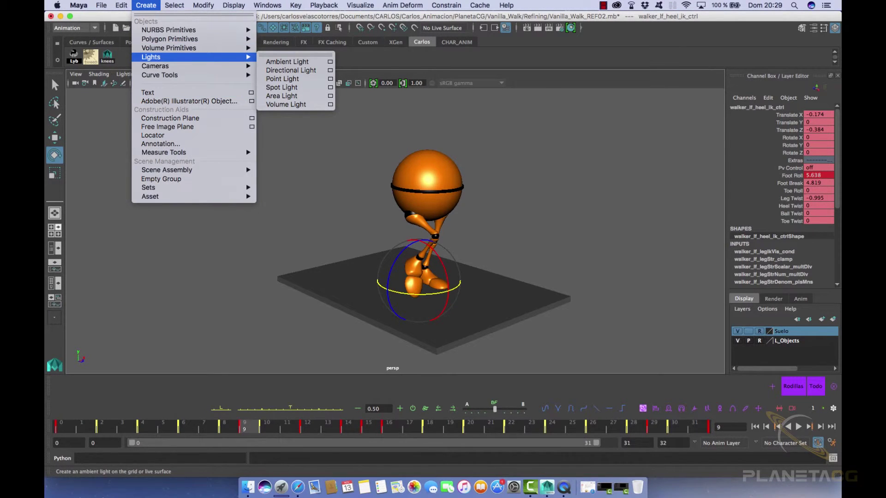
pyautogui.click(287, 62)
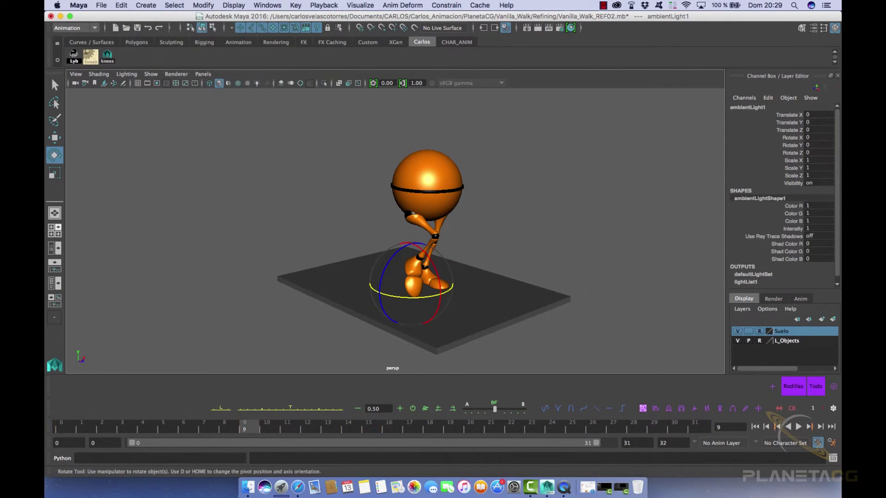
pyautogui.press('w')
pyautogui.moveTo(412, 252); pyautogui.dragTo(413, 122)
pyautogui.press('f')
pyautogui.keyDown('alt'); pyautogui.moveTo(430, 235); pyautogui.dragTo(531, 231); pyautogui.keyUp('alt')
pyautogui.press('r')
pyautogui.press('w')
pyautogui.moveTo(399, 217); pyautogui.dragTo(399, 180)
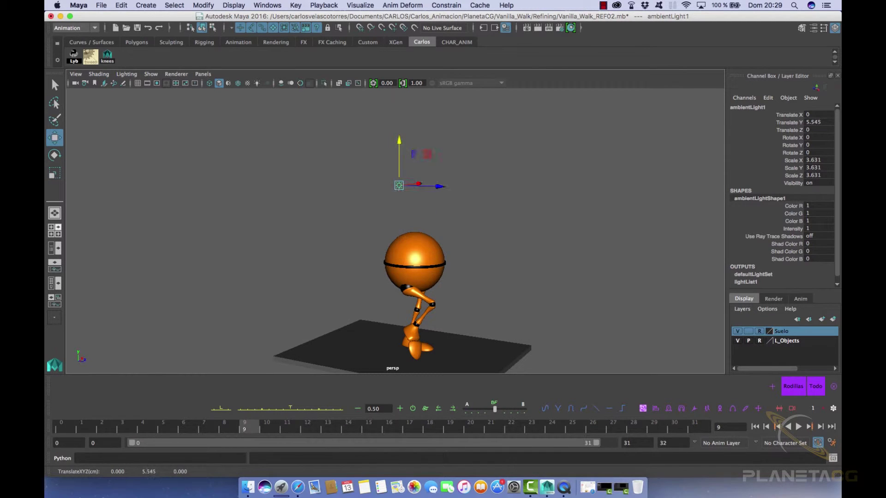
# Step: Switch the viewport to textured display using all scene lights and isolate the selected ambient light
pyautogui.press('6')
pyautogui.press('7')
pyautogui.hotkey('ctrl', '1')
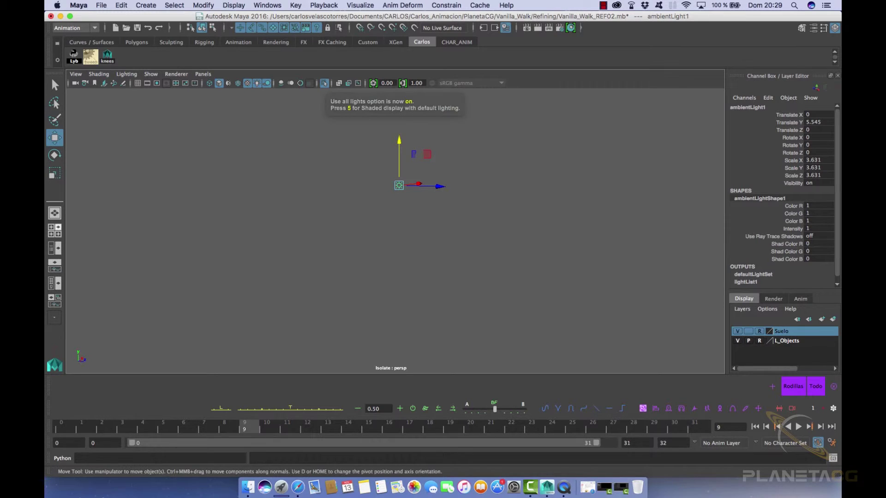
pyautogui.press('f')
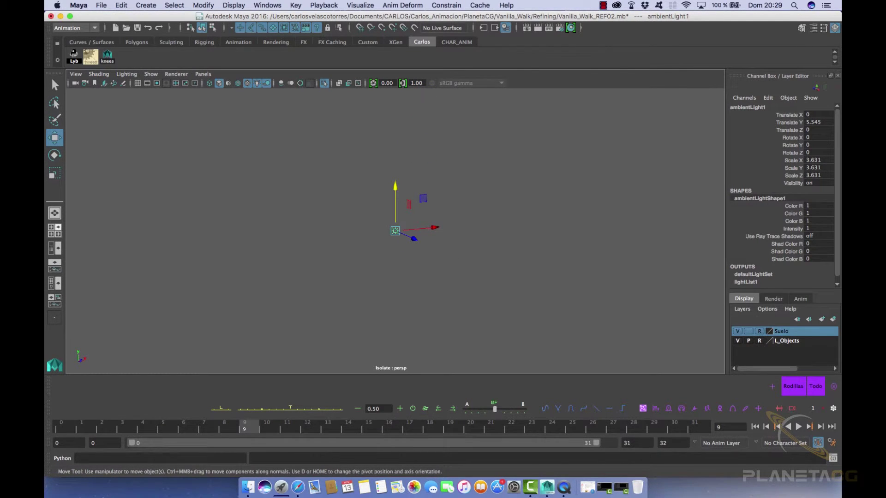
# Step: Enable the display of polygons and all other object types in the perspective view
pyautogui.click(151, 74)
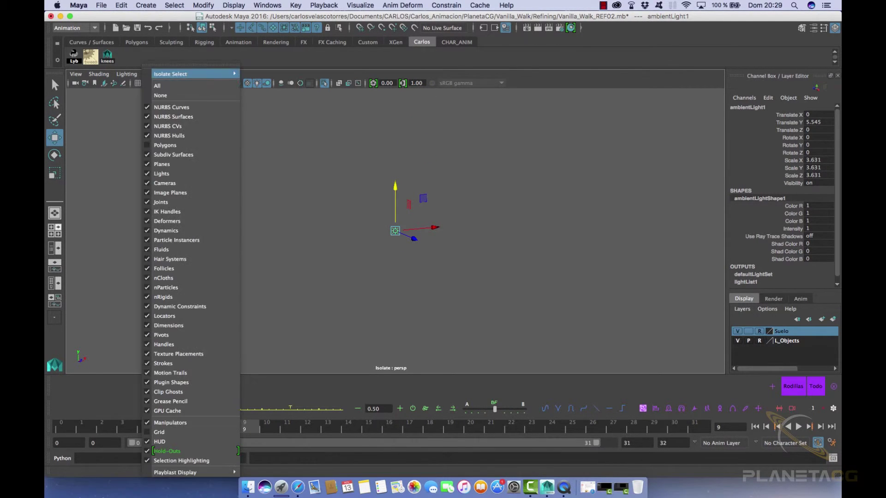
pyautogui.click(165, 145)
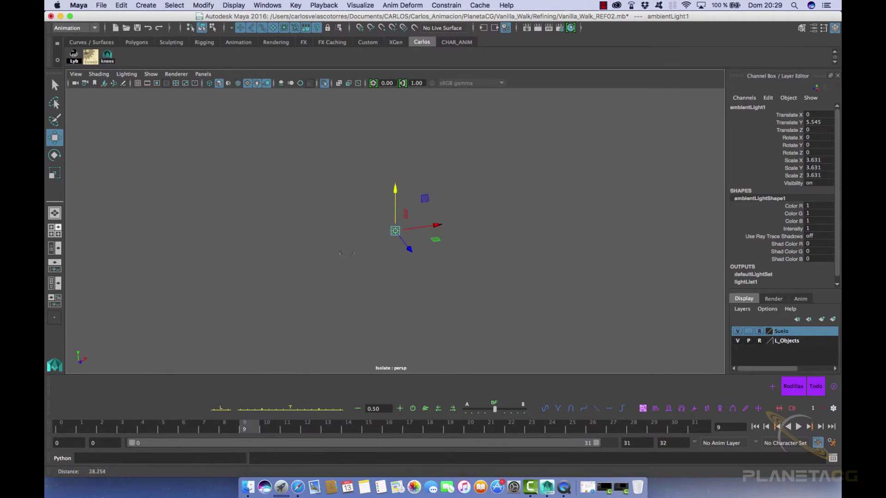
pyautogui.click(153, 74)
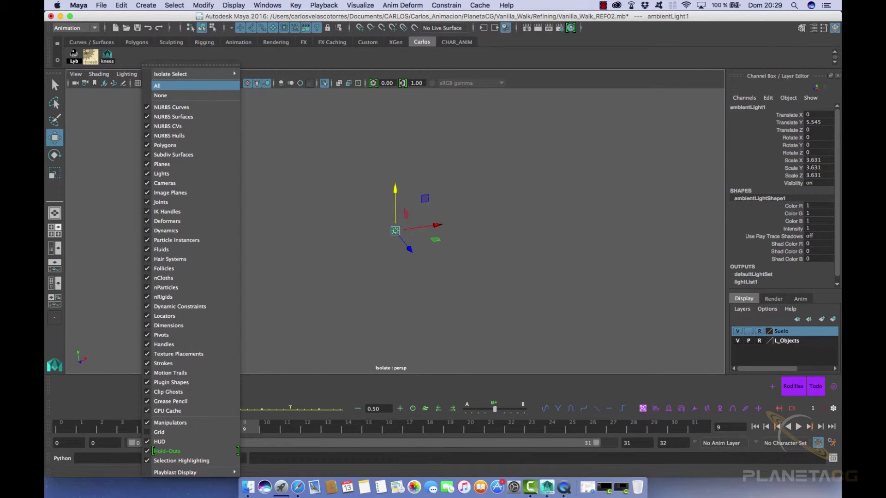
pyautogui.click(164, 86)
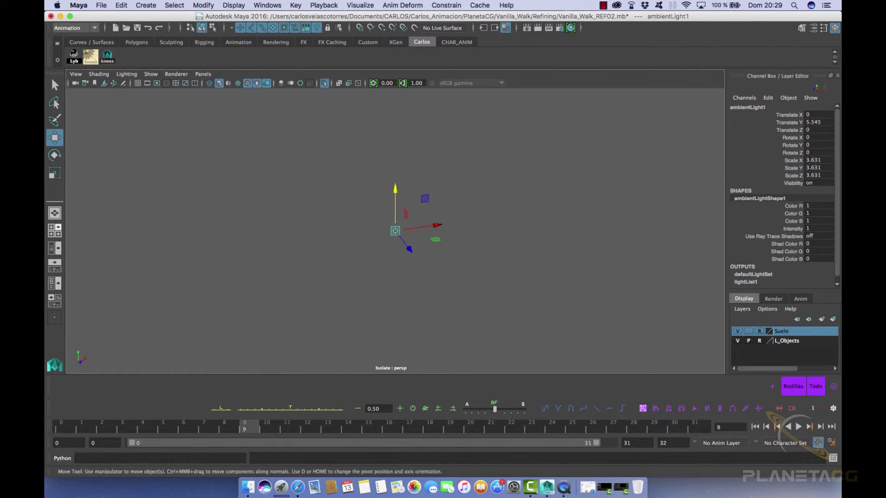
# Step: Undo the light's isolation and last move, and bring the character and floor back into close view
pyautogui.press('p')
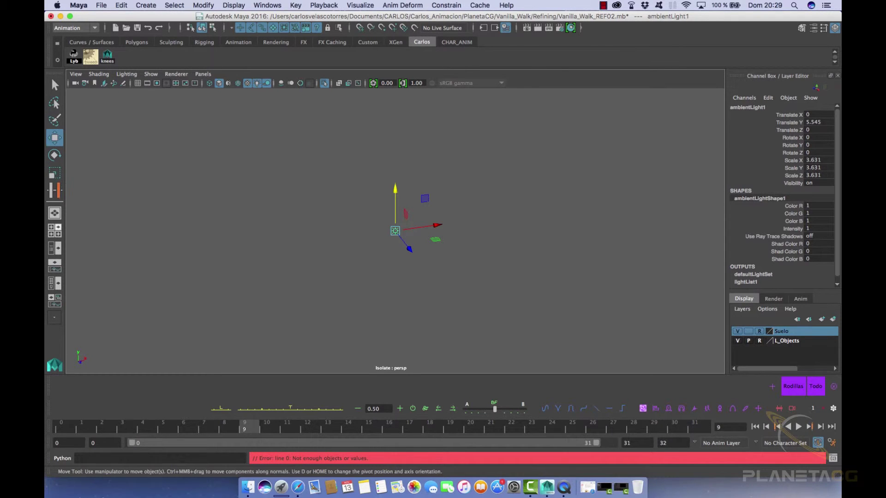
pyautogui.click(480, 185)
pyautogui.press('super+z')
pyautogui.press('super+z')
pyautogui.press('super+z')
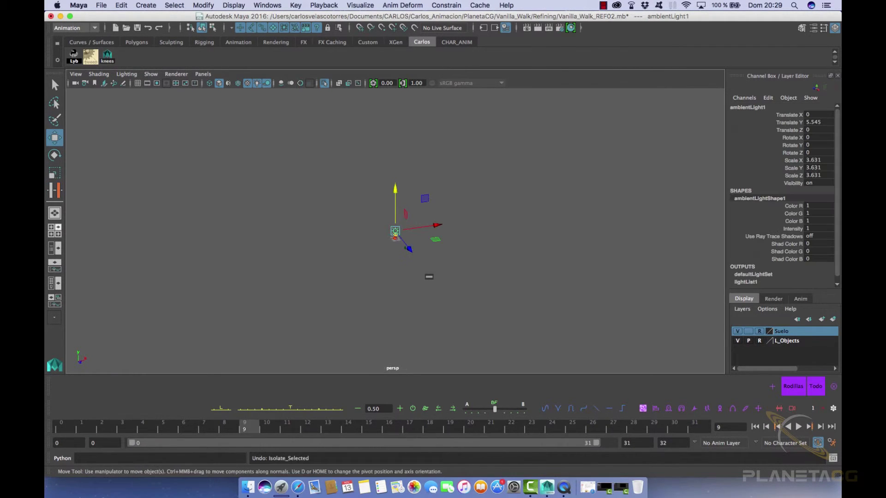
pyautogui.moveTo(429, 275)
pyautogui.keyDown('alt'); pyautogui.mouseDown()
pyautogui.moveTo(445, 280)
pyautogui.moveTo(435, 266)
pyautogui.mouseUp(); pyautogui.keyUp('alt')
pyautogui.scroll(5, 395, 231)
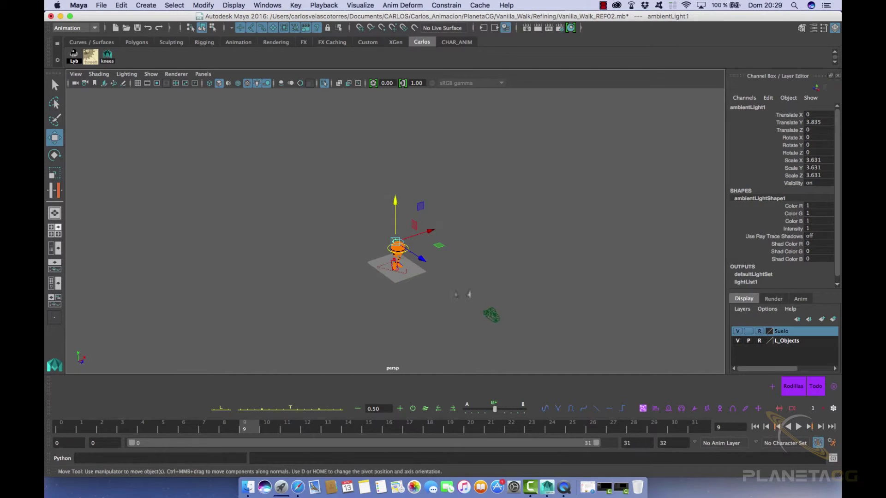
pyautogui.keyDown('alt'); pyautogui.moveTo(403, 259); pyautogui.dragTo(395, 230, button='middle'); pyautogui.keyUp('alt')
pyautogui.scroll(5, 395, 230)
pyautogui.keyDown('alt'); pyautogui.moveTo(395, 231); pyautogui.dragTo(386, 213); pyautogui.keyUp('alt')
pyautogui.scroll(3, 395, 230)
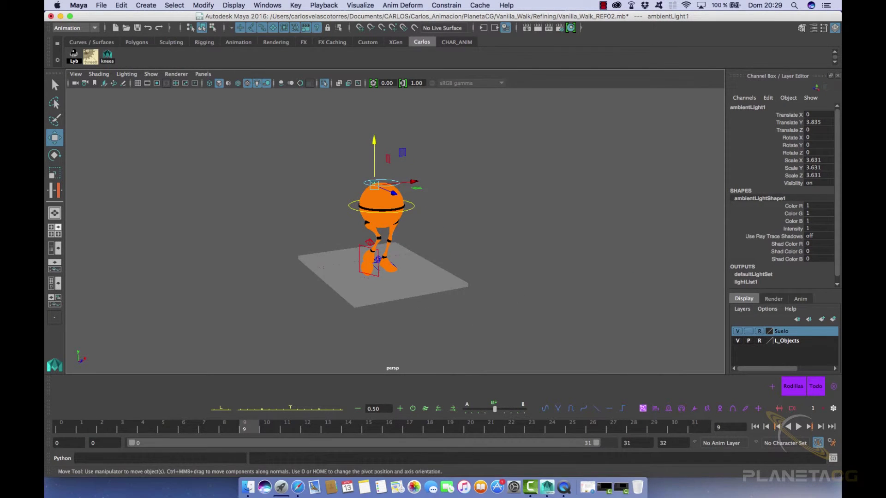
# Step: Switch the view's renderer to Legacy Default Viewport and back to Viewport 2.0
pyautogui.click(177, 73)
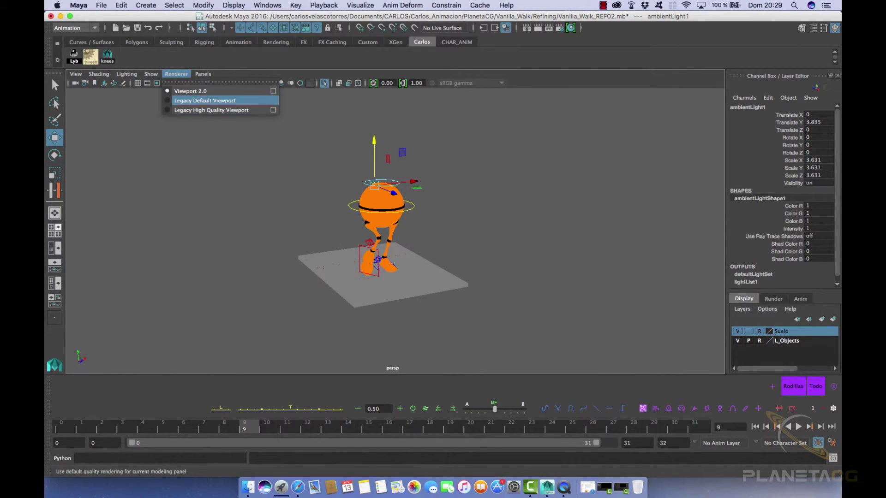
pyautogui.click(205, 101)
pyautogui.click(177, 74)
pyautogui.click(190, 91)
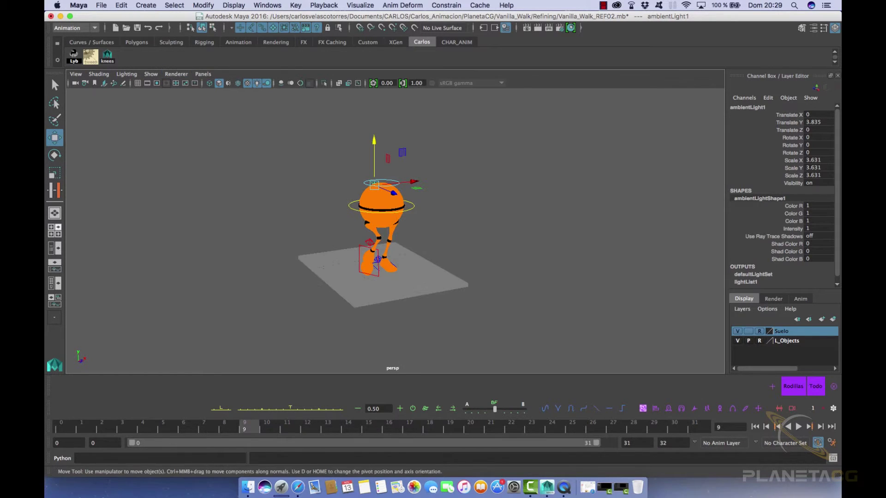
# Step: Move the ambient light up and away from the character to Translate X 1.68, Y 9.971 and Z 5.593
pyautogui.moveTo(368, 127); pyautogui.dragTo(368, 56)
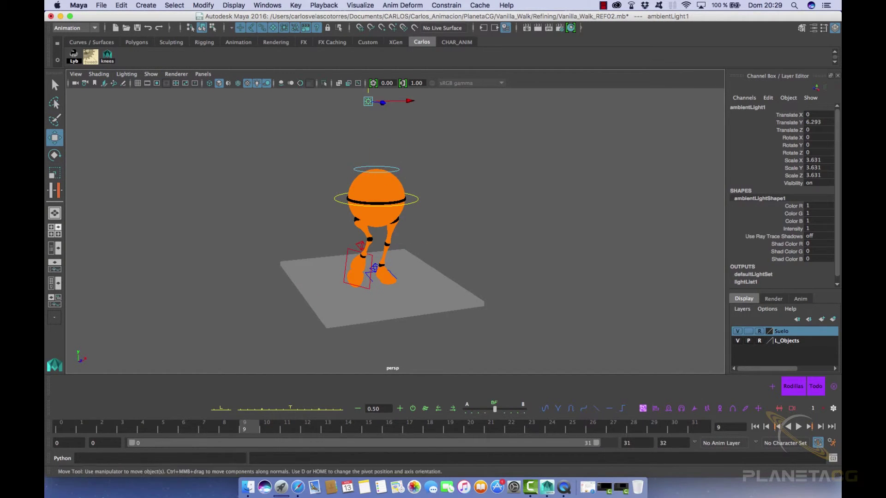
pyautogui.keyDown('alt'); pyautogui.moveTo(370, 184); pyautogui.dragTo(443, 194); pyautogui.keyUp('alt')
pyautogui.scroll(-5, 415, 221)
pyautogui.moveTo(377, 140); pyautogui.dragTo(378, 78)
pyautogui.keyDown('alt'); pyautogui.moveTo(381, 177); pyautogui.dragTo(332, 181); pyautogui.keyUp('alt')
pyautogui.moveTo(419, 118); pyautogui.dragTo(447, 116)
pyautogui.moveTo(445, 149); pyautogui.dragTo(458, 158)
pyautogui.keyDown('alt'); pyautogui.moveTo(434, 195); pyautogui.dragTo(501, 193); pyautogui.keyUp('alt')
pyautogui.keyDown('alt'); pyautogui.moveTo(397, 245); pyautogui.dragTo(504, 192, button='middle'); pyautogui.keyUp('alt')
pyautogui.keyDown('alt'); pyautogui.moveTo(443, 208); pyautogui.dragTo(517, 208, button='right'); pyautogui.keyUp('alt')
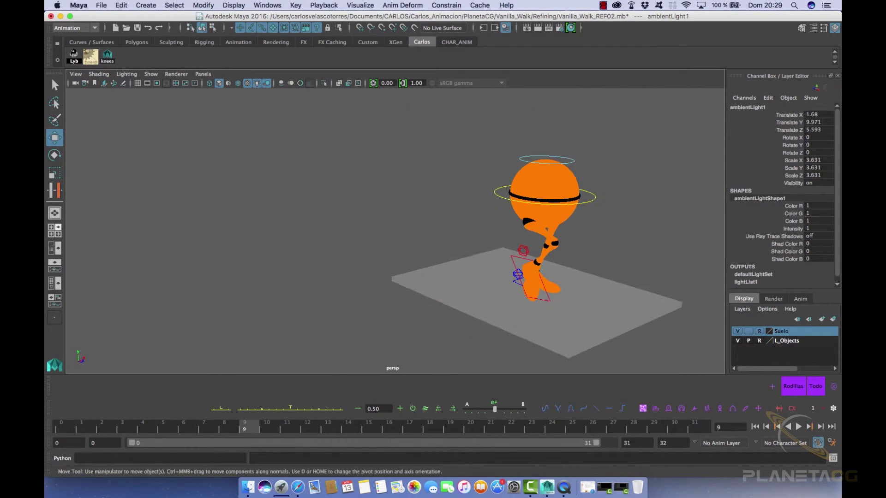
# Step: Delete the ambient light from the scene
pyautogui.keyDown('alt'); pyautogui.moveTo(516, 207); pyautogui.dragTo(470, 210); pyautogui.keyUp('alt')
pyautogui.keyDown('alt'); pyautogui.moveTo(599, 240); pyautogui.dragTo(425, 252, button='middle'); pyautogui.keyUp('alt')
pyautogui.keyDown('alt'); pyautogui.moveTo(425, 253); pyautogui.dragTo(455, 258); pyautogui.keyUp('alt')
pyautogui.keyDown('alt'); pyautogui.moveTo(450, 245); pyautogui.dragTo(466, 286, button='middle'); pyautogui.keyUp('alt')
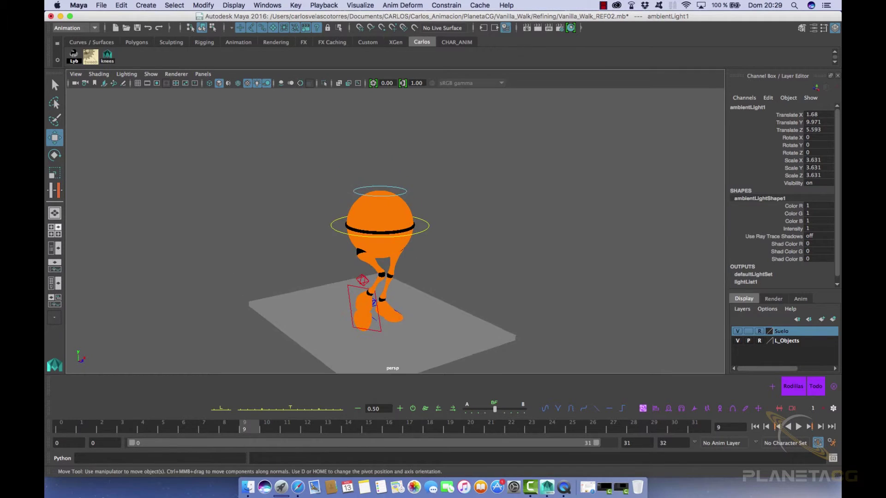
pyautogui.scroll(-5, 388, 231)
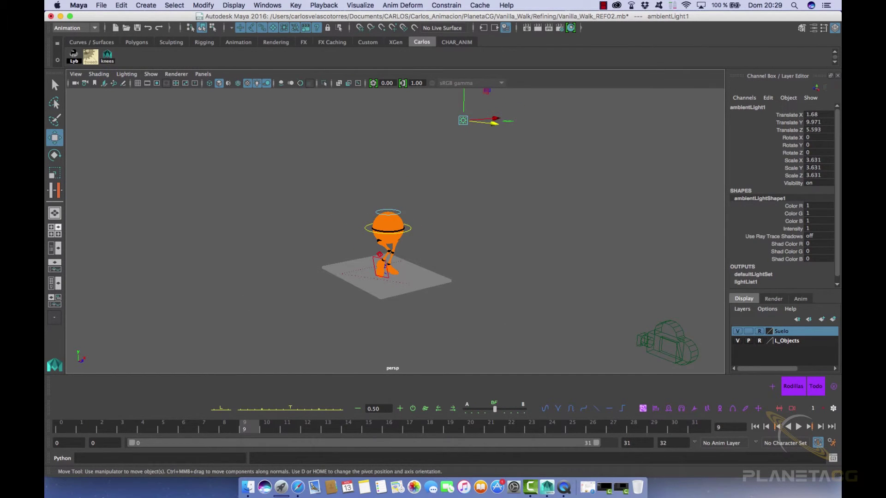
pyautogui.press('Delete')
pyautogui.scroll(2, 385, 259)
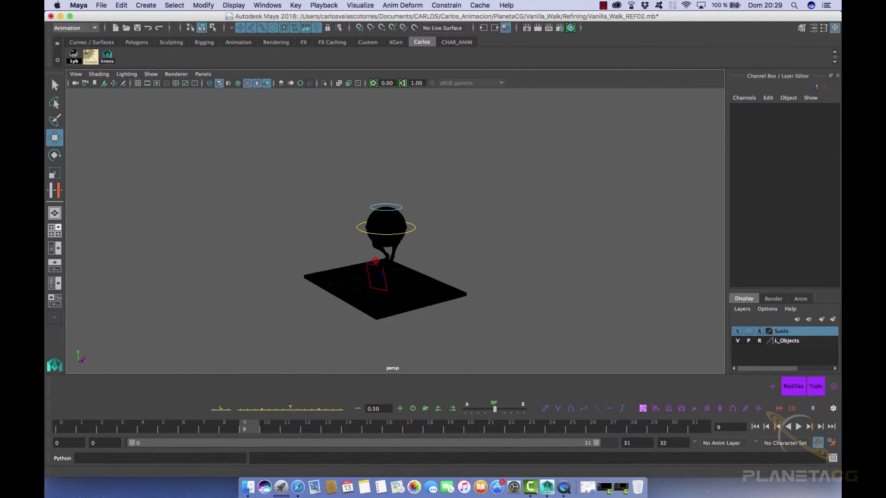
# Step: Create a spot light and place it in front of the character at Translate Y 3.634 and Z 6.217
pyautogui.click(121, 5)
pyautogui.moveTo(146, 5)
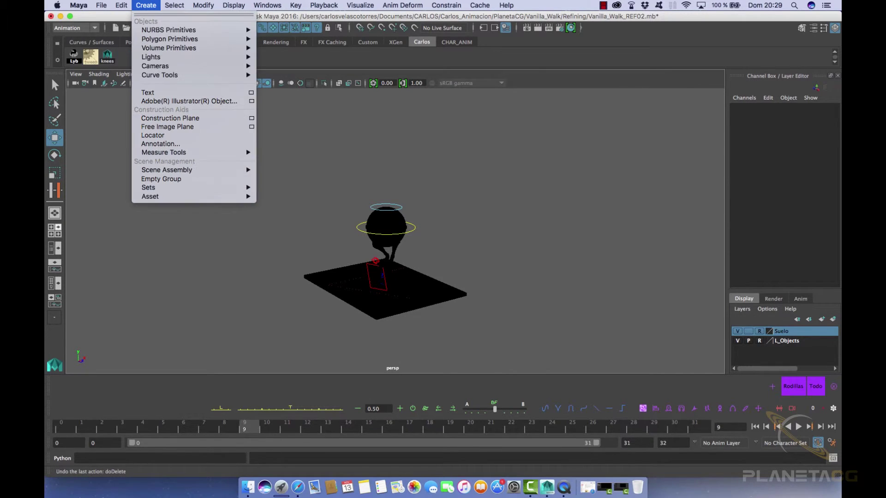
pyautogui.moveTo(150, 57)
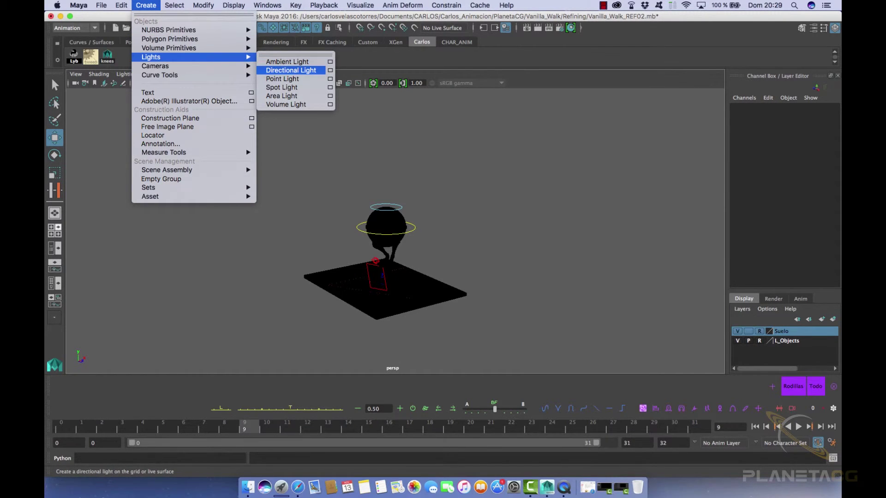
pyautogui.click(282, 87)
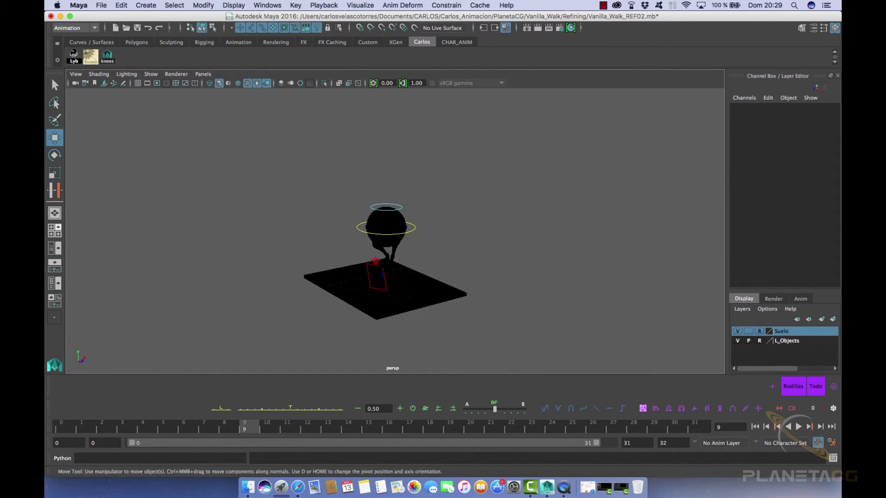
pyautogui.moveTo(379, 239); pyautogui.dragTo(572, 217)
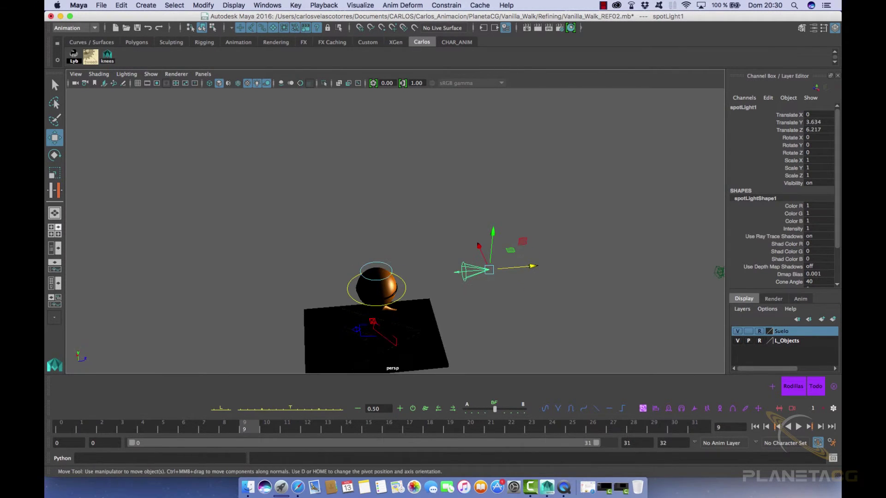
# Step: Scale the spot light to 4.631, raise it to Translate Y 7.899, and tilt it toward the character at Rotate X -44.932
pyautogui.press('r')
pyautogui.moveTo(489, 270); pyautogui.dragTo(491, 147)
pyautogui.press('w')
pyautogui.press('e')
pyautogui.moveTo(508, 215); pyautogui.dragTo(516, 185)
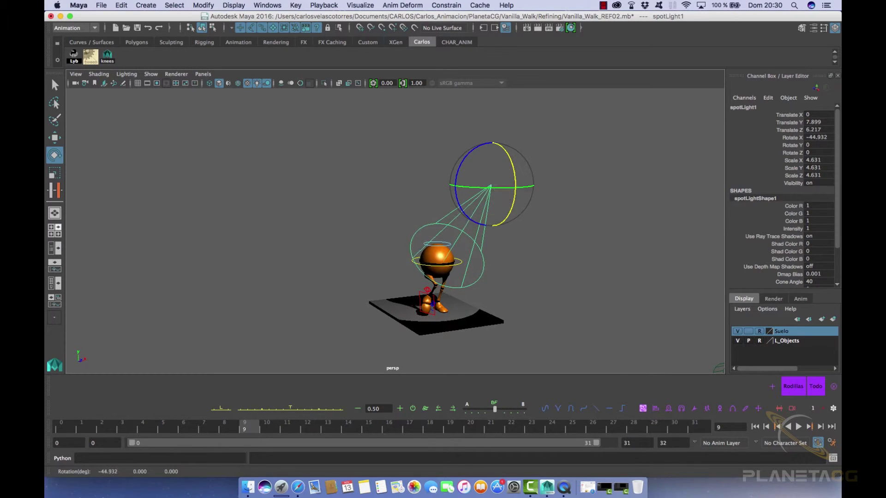
# Step: Enlarge the spot light to a scale of 7.948 in X and Z and 7.994 in Y
pyautogui.keyDown('alt'); pyautogui.moveTo(492, 241); pyautogui.dragTo(500, 240); pyautogui.keyUp('alt')
pyautogui.keyDown('alt'); pyautogui.moveTo(499, 240); pyautogui.dragTo(538, 279, button='right'); pyautogui.keyUp('alt')
pyautogui.keyDown('alt'); pyautogui.moveTo(538, 279); pyautogui.dragTo(531, 283); pyautogui.keyUp('alt')
pyautogui.keyDown('alt'); pyautogui.moveTo(531, 283); pyautogui.dragTo(493, 272, button='right'); pyautogui.keyUp('alt')
pyautogui.press('r')
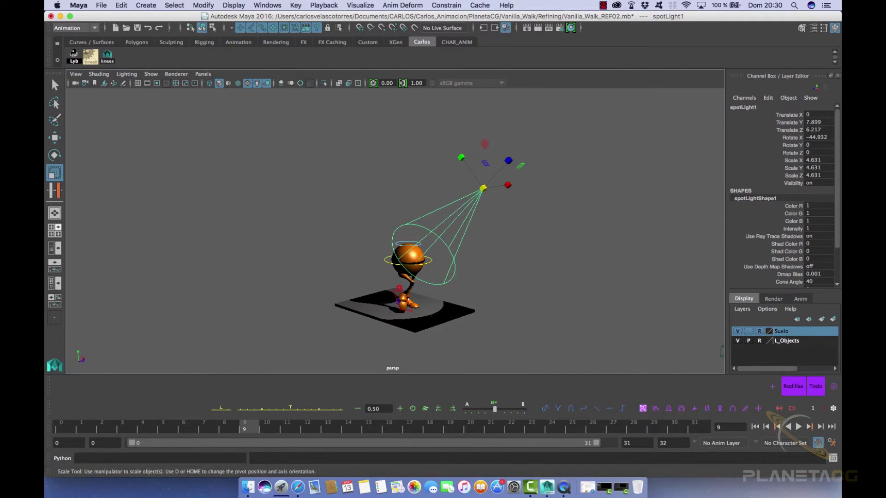
pyautogui.moveTo(484, 189); pyautogui.dragTo(520, 230)
pyautogui.moveTo(460, 156); pyautogui.dragTo(489, 146)
pyautogui.keyDown('alt'); pyautogui.moveTo(489, 146); pyautogui.dragTo(447, 139, button='right'); pyautogui.keyUp('alt')
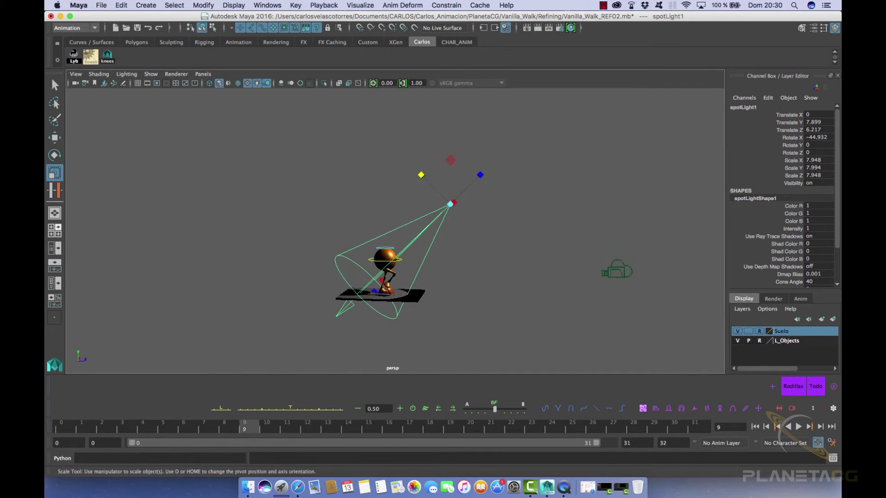
# Step: Scale the spot light to 10.461 in X and Z and 10.522 in Y, and move it to Translate Y 12.141 and Z 10.026
pyautogui.moveTo(451, 204); pyautogui.dragTo(451, 134)
pyautogui.press('w')
pyautogui.moveTo(496, 154); pyautogui.dragTo(556, 153)
pyautogui.keyDown('alt'); pyautogui.moveTo(488, 248); pyautogui.dragTo(426, 259); pyautogui.keyUp('alt')
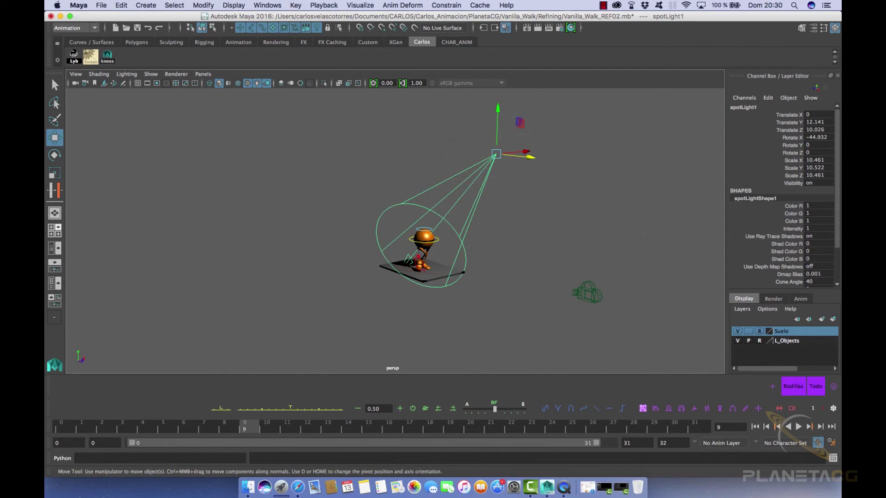
# Step: Frame the character closely and play back the walk to examine the spot light's shading and shadows
pyautogui.press('space')
pyautogui.keyDown('alt'); pyautogui.moveTo(560, 157); pyautogui.dragTo(565, 159, button='middle'); pyautogui.keyUp('alt')
pyautogui.scroll(5, 565, 158)
pyautogui.keyDown('alt'); pyautogui.moveTo(566, 158); pyautogui.dragTo(531, 158); pyautogui.keyUp('alt')
pyautogui.press('space')
pyautogui.scroll(2, 396, 258)
pyautogui.keyDown('alt'); pyautogui.moveTo(395, 286); pyautogui.dragTo(419, 256, button='middle'); pyautogui.keyUp('alt')
pyautogui.keyDown('alt'); pyautogui.moveTo(419, 256); pyautogui.dragTo(434, 249); pyautogui.keyUp('alt')
pyautogui.keyDown('alt'); pyautogui.moveTo(373, 299); pyautogui.dragTo(425, 258, button='middle'); pyautogui.keyUp('alt')
pyautogui.keyDown('alt'); pyautogui.moveTo(425, 257); pyautogui.dragTo(413, 271); pyautogui.keyUp('alt')
pyautogui.hotkey('alt', 'v')
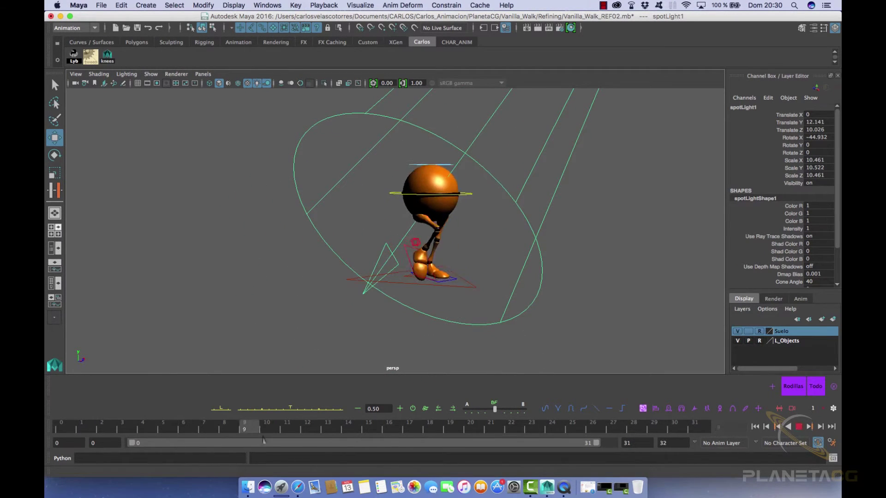
pyautogui.hotkey('alt', 'v')
pyautogui.hotkey('alt', 'v')
pyautogui.hotkey('alt', 'v')
pyautogui.scroll(5, 395, 231)
pyautogui.scroll(-5, 392, 222)
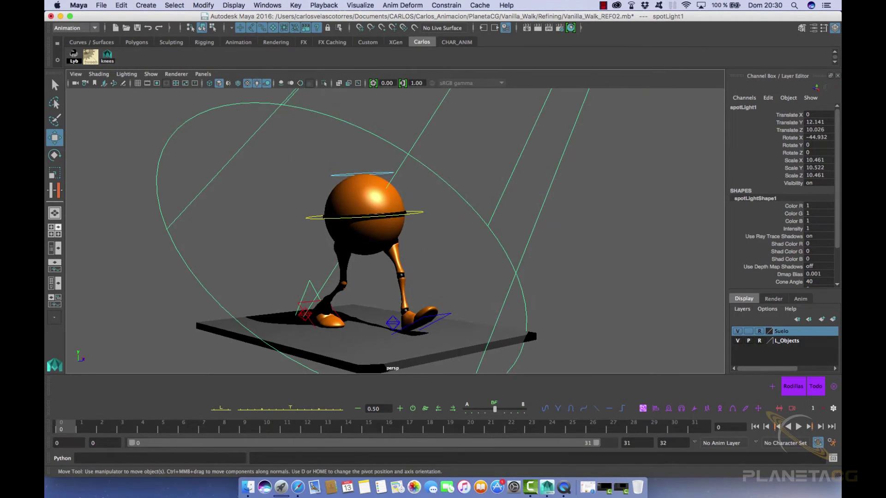
# Step: Add an ambient light to fill the dark areas and raise it above the character to Translate Y 4.828
pyautogui.click(146, 5)
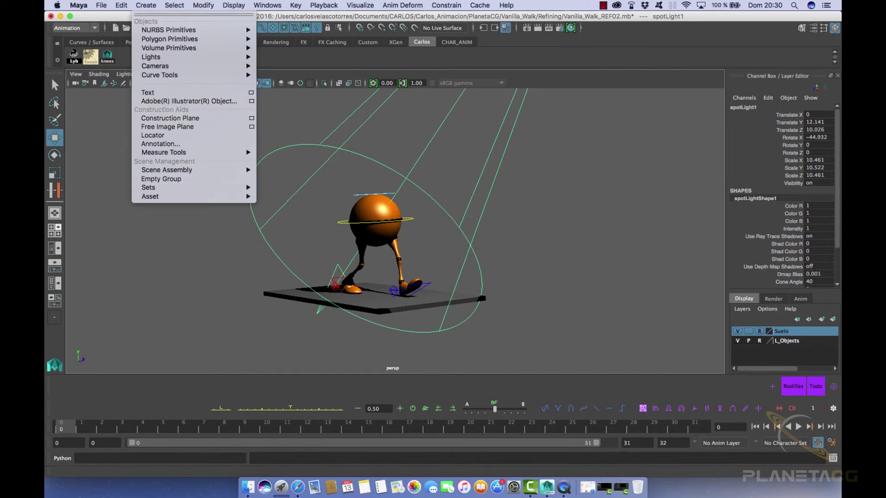
pyautogui.moveTo(176, 48)
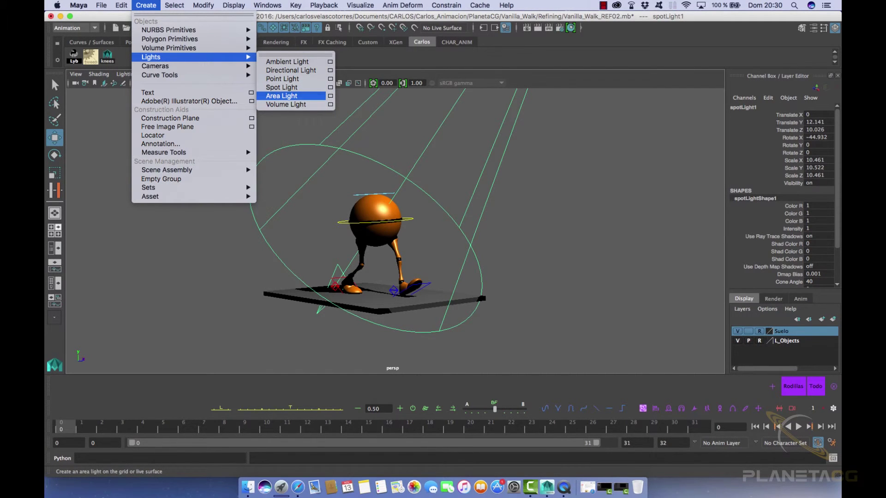
pyautogui.click(287, 61)
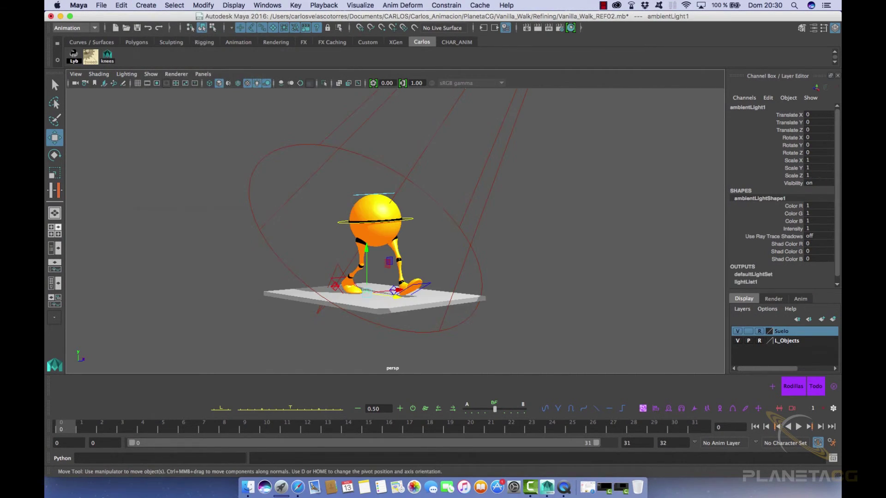
pyautogui.moveTo(367, 250); pyautogui.dragTo(367, 127)
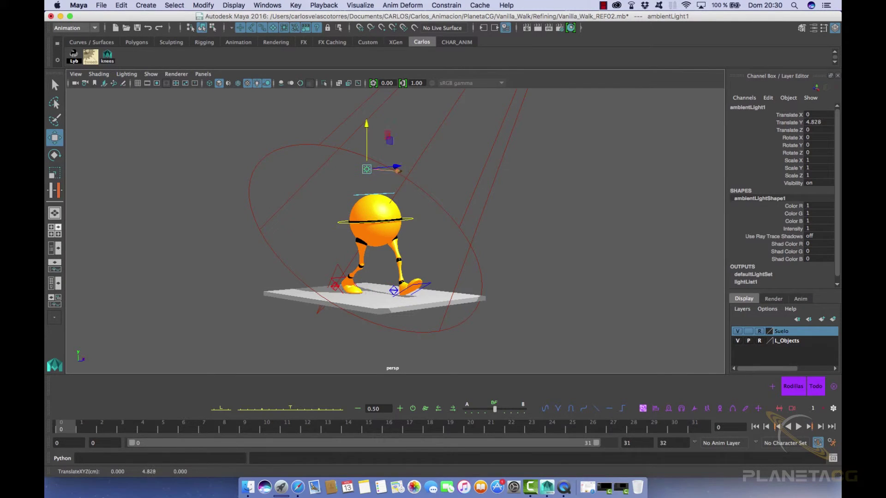
# Step: Move the ambient light to Translate X -2.052 and lower its intensity to 0.427
pyautogui.keyDown('alt'); pyautogui.moveTo(434, 152); pyautogui.dragTo(392, 191); pyautogui.keyUp('alt')
pyautogui.moveTo(406, 162); pyautogui.dragTo(334, 175)
pyautogui.keyDown('alt'); pyautogui.moveTo(334, 185); pyautogui.dragTo(392, 150); pyautogui.keyUp('alt')
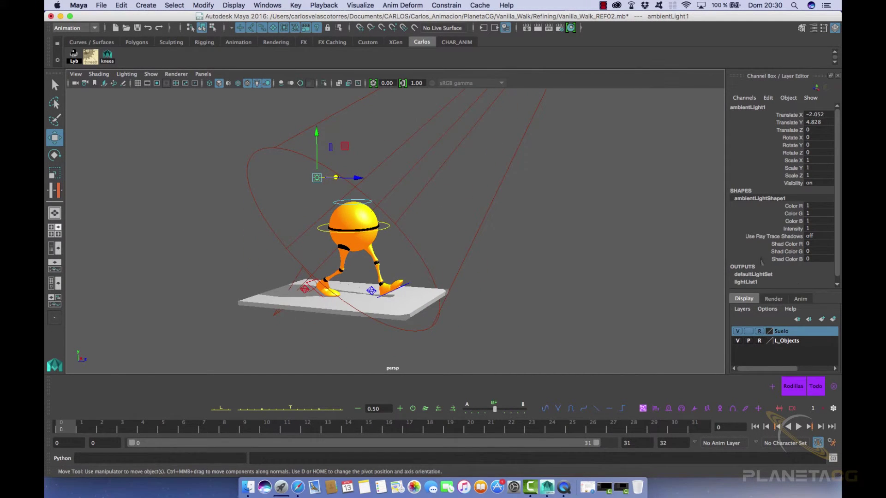
pyautogui.hotkey('ctrl', 'a')
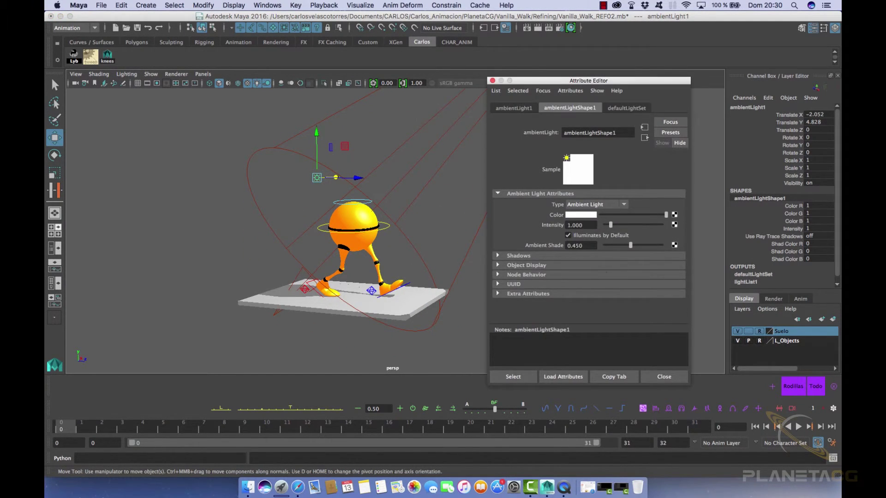
pyautogui.moveTo(610, 225); pyautogui.dragTo(608, 225)
pyautogui.keyDown('alt'); pyautogui.moveTo(431, 247); pyautogui.dragTo(455, 233); pyautogui.keyUp('alt')
pyautogui.scroll(-1, 396, 230)
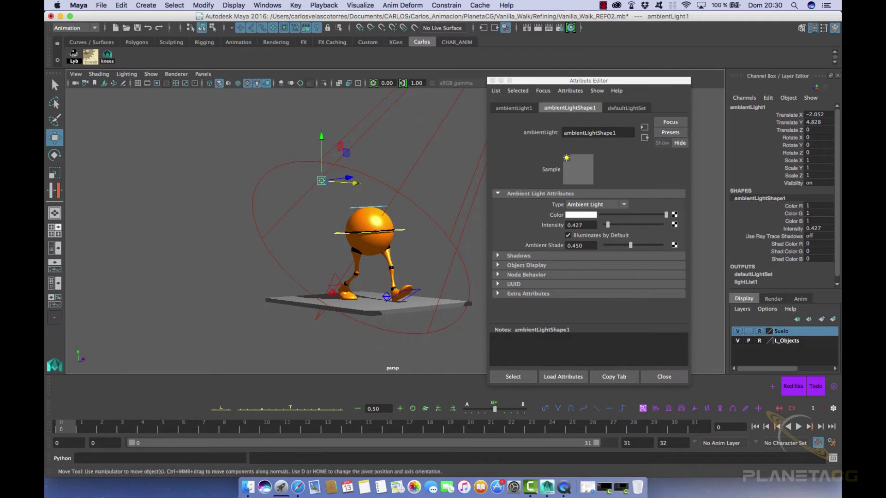
# Step: Set the spot light's intensity to 0.642 and its colour to yellow with hue 54.621, saturation 0.621 and value 1.000
pyautogui.moveTo(401, 160); pyautogui.dragTo(419, 175)
pyautogui.moveTo(611, 228); pyautogui.dragTo(609, 229)
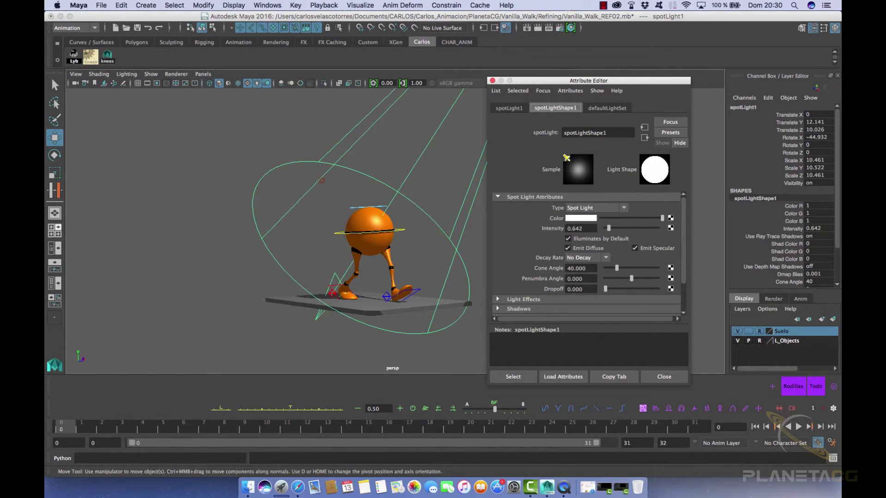
pyautogui.click(581, 218)
pyautogui.moveTo(532, 244); pyautogui.dragTo(581, 256)
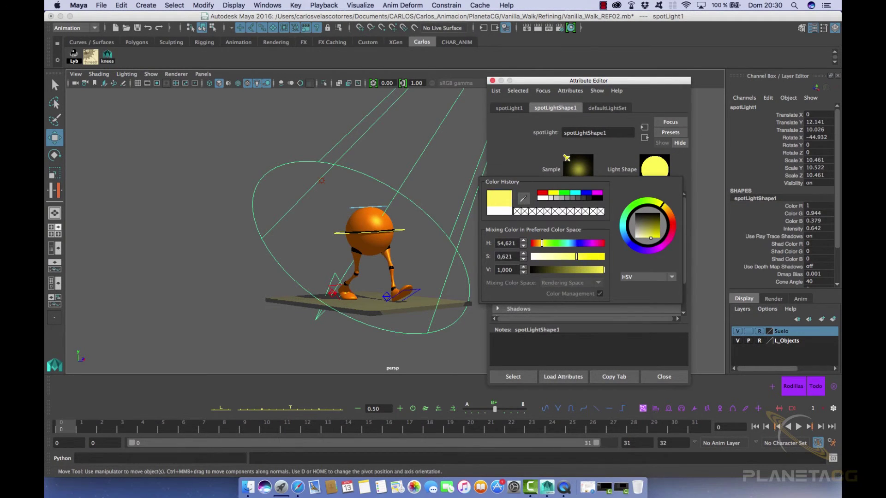
pyautogui.keyDown('alt'); pyautogui.moveTo(416, 305); pyautogui.dragTo(388, 325); pyautogui.keyUp('alt')
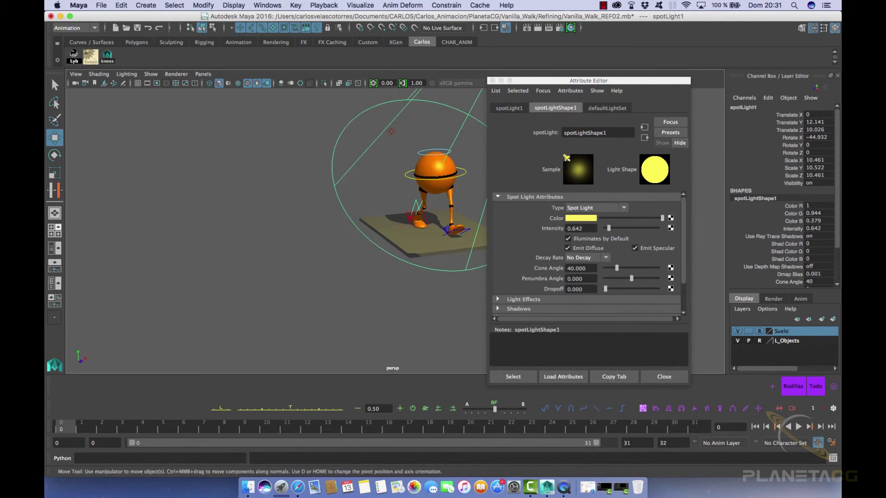
pyautogui.click(388, 323)
pyautogui.click(492, 80)
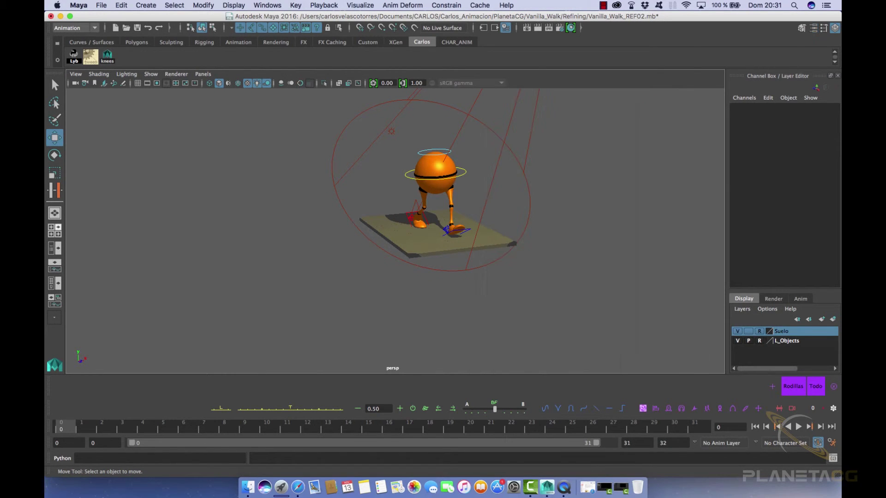
# Step: Turn off the Suelo layer's reference state and uniformly enlarge the floor slab to about three times its size
pyautogui.keyDown('alt'); pyautogui.moveTo(429, 231); pyautogui.dragTo(397, 254); pyautogui.keyUp('alt')
pyautogui.keyDown('alt'); pyautogui.moveTo(397, 253); pyautogui.dragTo(443, 263, button='right'); pyautogui.keyUp('alt')
pyautogui.keyDown('alt'); pyautogui.moveTo(396, 263); pyautogui.dragTo(443, 249); pyautogui.keyUp('alt')
pyautogui.keyDown('alt'); pyautogui.moveTo(554, 268); pyautogui.dragTo(612, 271, button='right'); pyautogui.keyUp('alt')
pyautogui.keyDown('alt'); pyautogui.moveTo(612, 271); pyautogui.dragTo(555, 249, button='middle'); pyautogui.keyUp('alt')
pyautogui.keyDown('alt'); pyautogui.moveTo(555, 249); pyautogui.dragTo(543, 249); pyautogui.keyUp('alt')
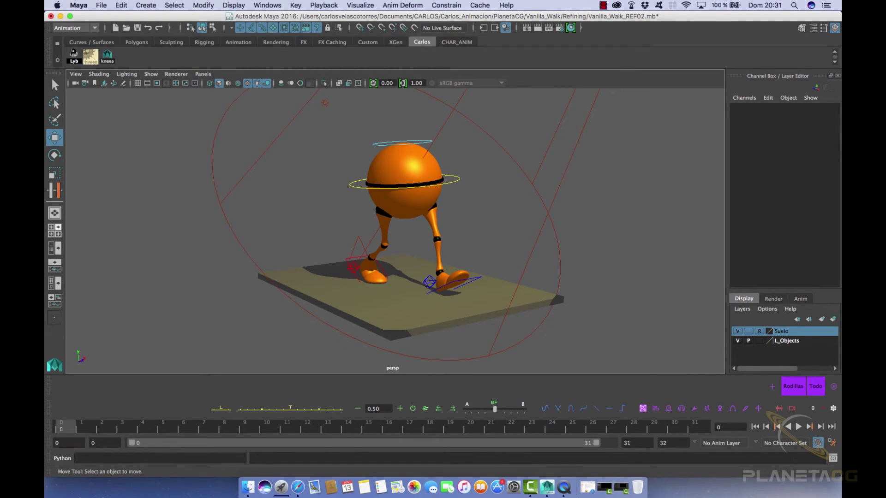
pyautogui.click(480, 296)
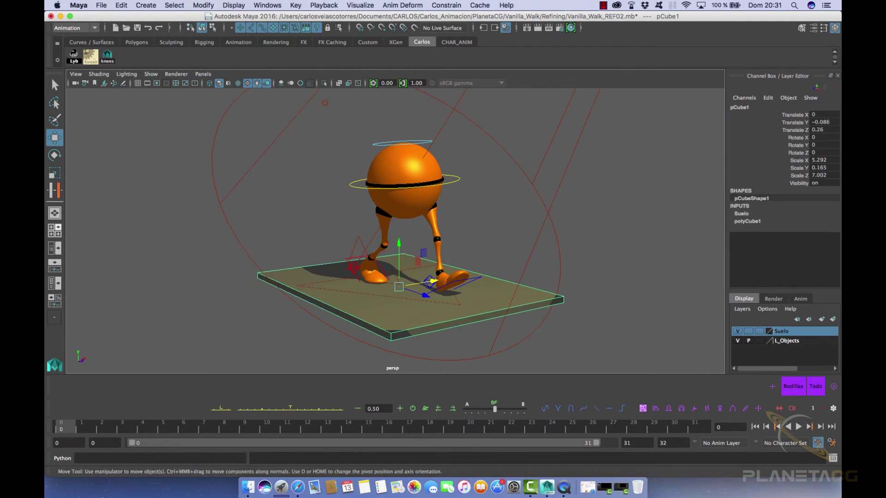
pyautogui.keyDown('alt'); pyautogui.moveTo(480, 296); pyautogui.dragTo(457, 293, button='right'); pyautogui.keyUp('alt')
pyautogui.press('r')
pyautogui.moveTo(398, 281); pyautogui.dragTo(535, 297)
pyautogui.keyDown('alt'); pyautogui.moveTo(536, 297); pyautogui.dragTo(480, 295, button='right'); pyautogui.keyUp('alt')
pyautogui.keyDown('alt'); pyautogui.moveTo(393, 281); pyautogui.dragTo(293, 274, button='right'); pyautogui.keyUp('alt')
pyautogui.keyDown('alt'); pyautogui.moveTo(292, 275); pyautogui.dragTo(297, 248); pyautogui.keyUp('alt')
# Step: Soften and widen the spot light with cone angle 99.082, penumbra angle -4.312 and dropoff 9.358
pyautogui.click(461, 179)
pyautogui.keyDown('alt'); pyautogui.moveTo(463, 179); pyautogui.dragTo(450, 179); pyautogui.keyUp('alt')
pyautogui.hotkey('ctrl', 'a')
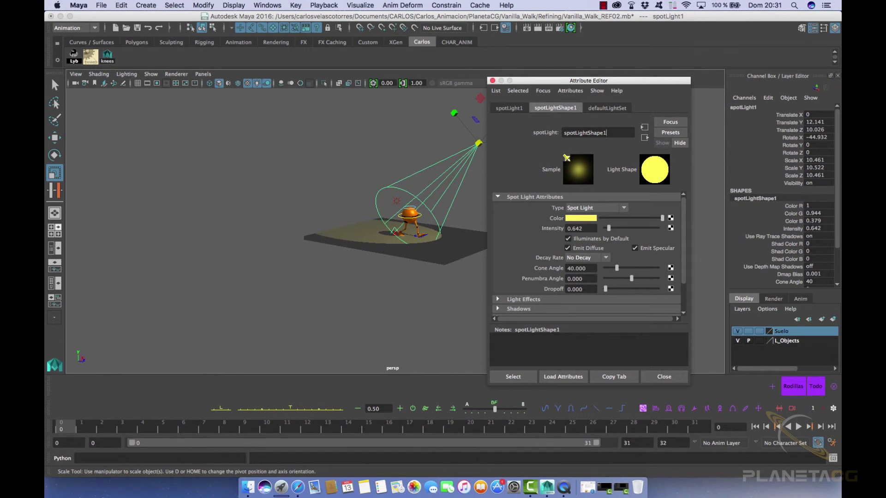
pyautogui.moveTo(617, 268); pyautogui.dragTo(608, 289)
pyautogui.keyDown('alt'); pyautogui.moveTo(443, 296); pyautogui.dragTo(411, 284); pyautogui.keyUp('alt')
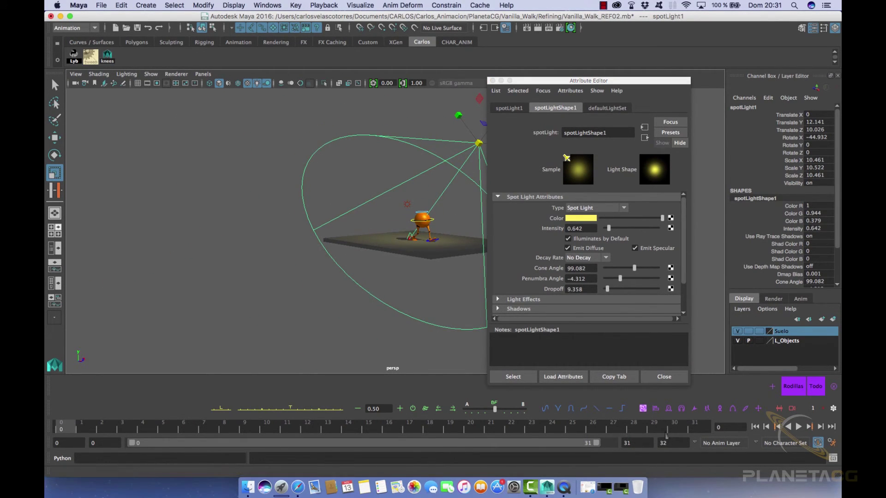
pyautogui.click(664, 377)
# Step: Hide the character's control curves in the maximized lit perspective view
pyautogui.keyDown('alt'); pyautogui.moveTo(397, 231); pyautogui.dragTo(498, 230, button='right'); pyautogui.keyUp('alt')
pyautogui.press('space')
pyautogui.press('space')
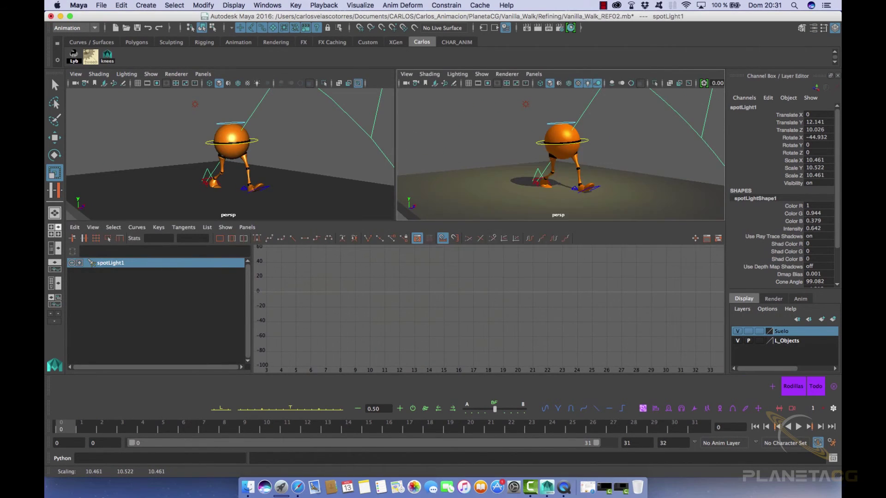
pyautogui.hotkey('alt', '1')
pyautogui.hotkey('alt', '1')
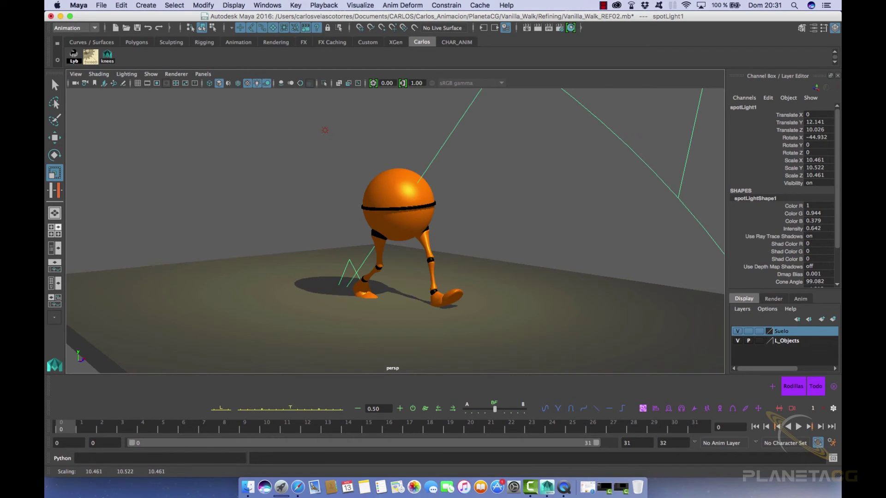
# Step: Lower the enlarged floor slab to Translate Y -0.199 so its surface sits beneath the character's feet
pyautogui.keyDown('alt'); pyautogui.moveTo(458, 284); pyautogui.dragTo(489, 297); pyautogui.keyUp('alt')
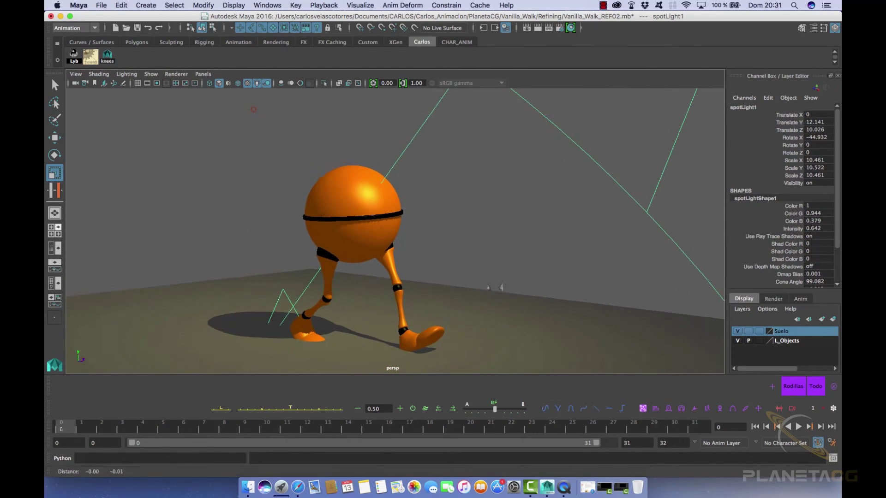
pyautogui.keyDown('alt'); pyautogui.moveTo(489, 297); pyautogui.dragTo(499, 287, button='middle'); pyautogui.keyUp('alt')
pyautogui.keyDown('alt'); pyautogui.moveTo(499, 286); pyautogui.dragTo(550, 284); pyautogui.keyUp('alt')
pyautogui.keyDown('alt'); pyautogui.moveTo(550, 285); pyautogui.dragTo(591, 271, button='middle'); pyautogui.keyUp('alt')
pyautogui.keyDown('alt'); pyautogui.moveTo(591, 271); pyautogui.dragTo(507, 307, button='right'); pyautogui.keyUp('alt')
pyautogui.click(506, 307)
pyautogui.moveTo(394, 275); pyautogui.dragTo(395, 274)
pyautogui.press('w')
pyautogui.moveTo(394, 230); pyautogui.dragTo(394, 233)
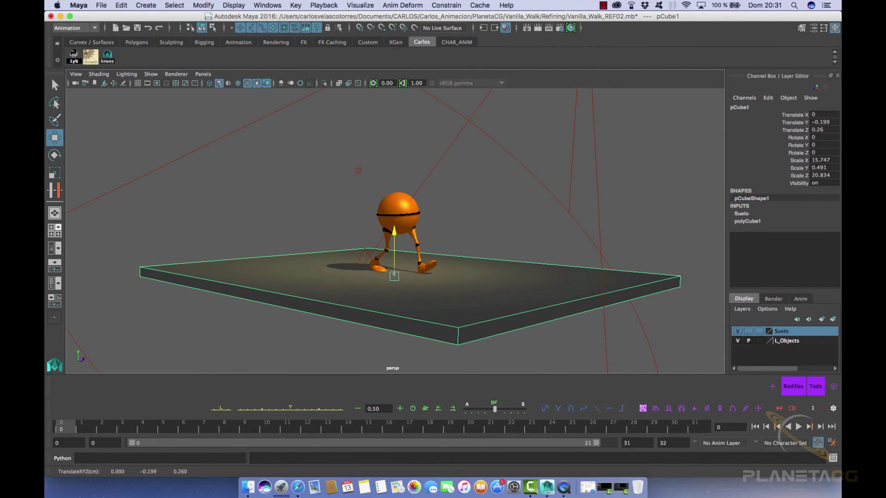
pyautogui.click(545, 204)
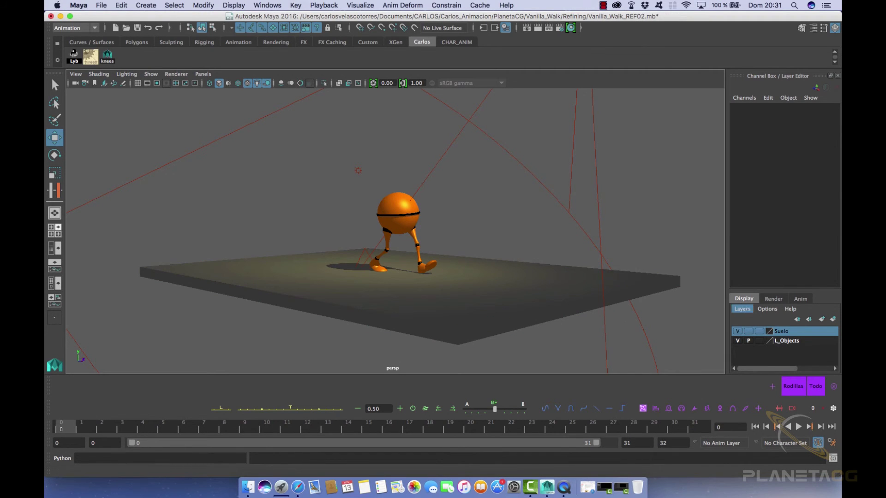
# Step: Switch the Suelo layer back to reference display so the floor stays shaded but cannot be selected
pyautogui.click(759, 331)
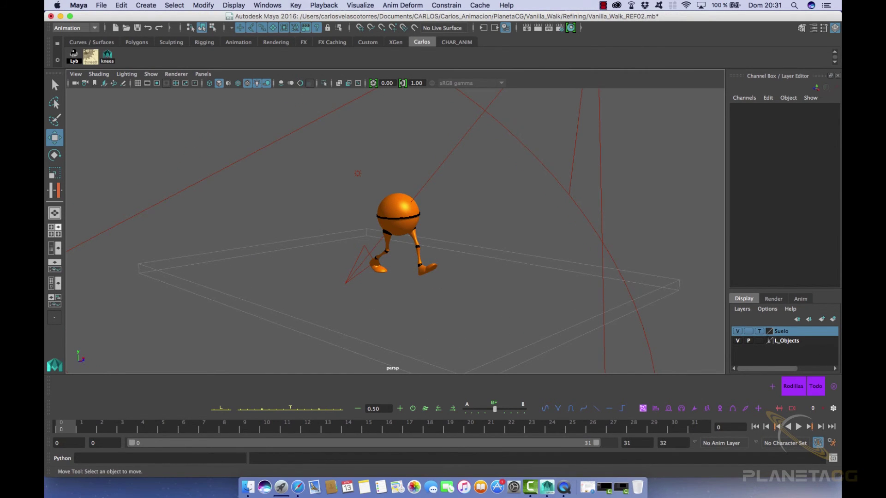
pyautogui.click(759, 331)
pyautogui.keyDown('alt'); pyautogui.moveTo(521, 258); pyautogui.dragTo(528, 237); pyautogui.keyUp('alt')
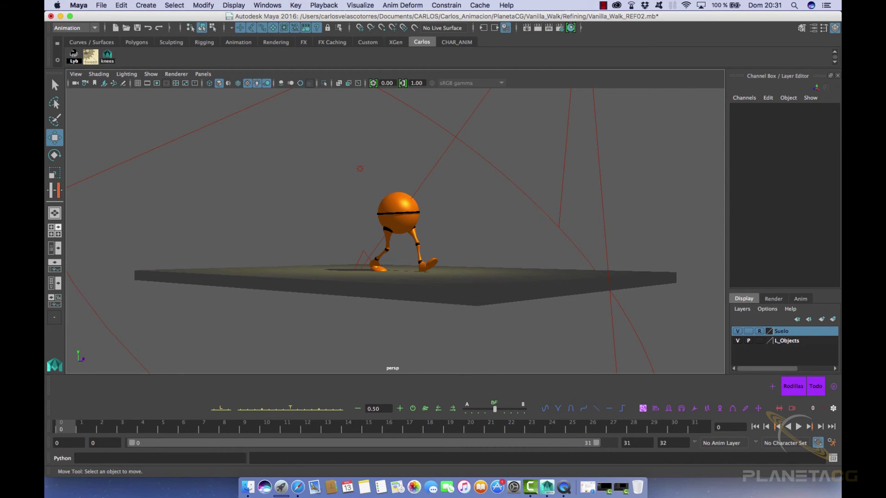
# Step: Hide the light icons in the perspective view and frame the character closely on the floor
pyautogui.click(150, 73)
pyautogui.click(160, 95)
pyautogui.moveTo(485, 277)
pyautogui.keyDown('alt'); pyautogui.mouseDown()
pyautogui.moveTo(489, 307)
pyautogui.moveTo(488, 290)
pyautogui.mouseUp(); pyautogui.keyUp('alt')
pyautogui.scroll(2, 490, 304)
pyautogui.scroll(1, 487, 290)
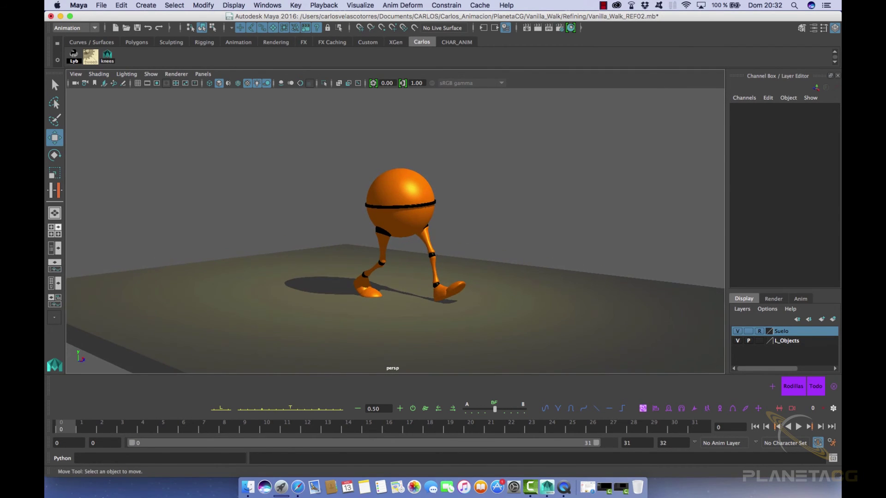
# Step: Start a playblast of the walk cycle from the lit perspective view
pyautogui.rightClick(560, 436)
pyautogui.click(582, 424)
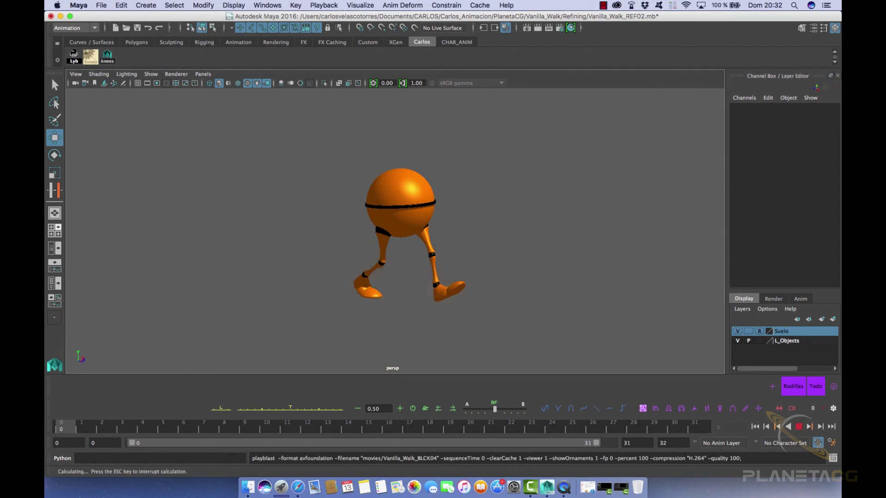